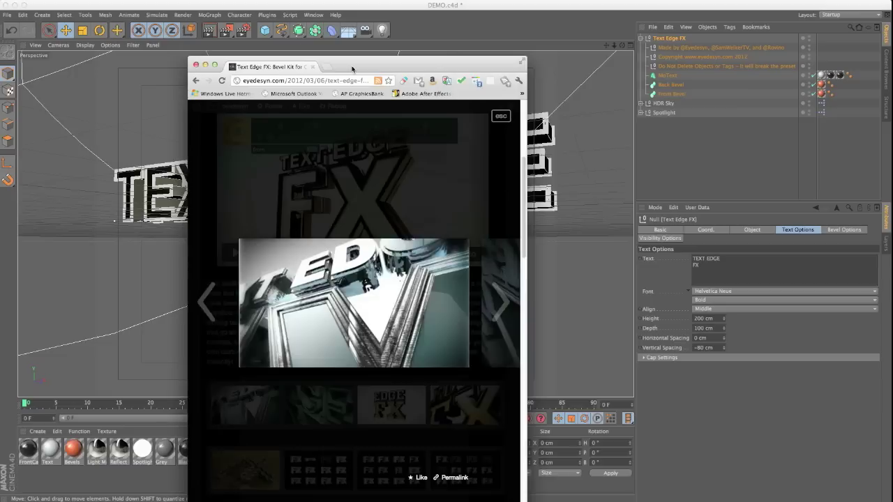
Examine the Text Edge FX example renders and bevel samples in the web gallery, then close it and move the browser aside.
{"action": "left_click_drag", "start_coordinate": [353, 68], "coordinate": [384, 47]}
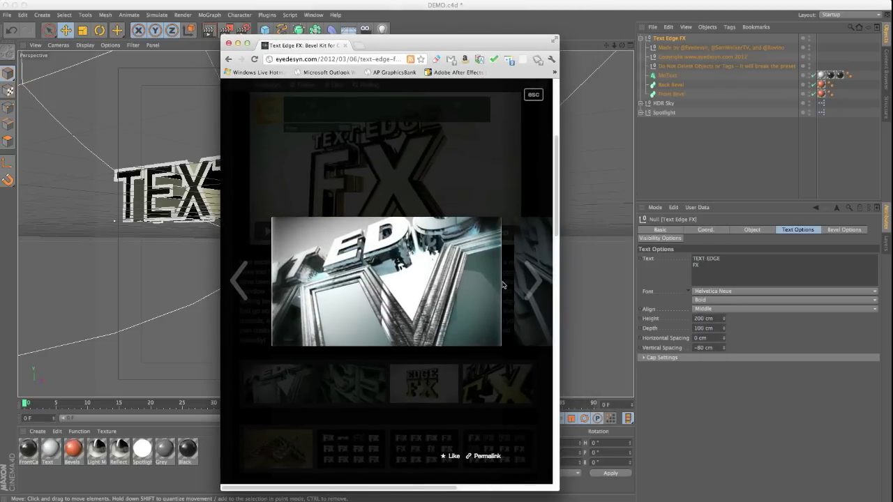
{"action": "left_click", "coordinate": [536, 284]}
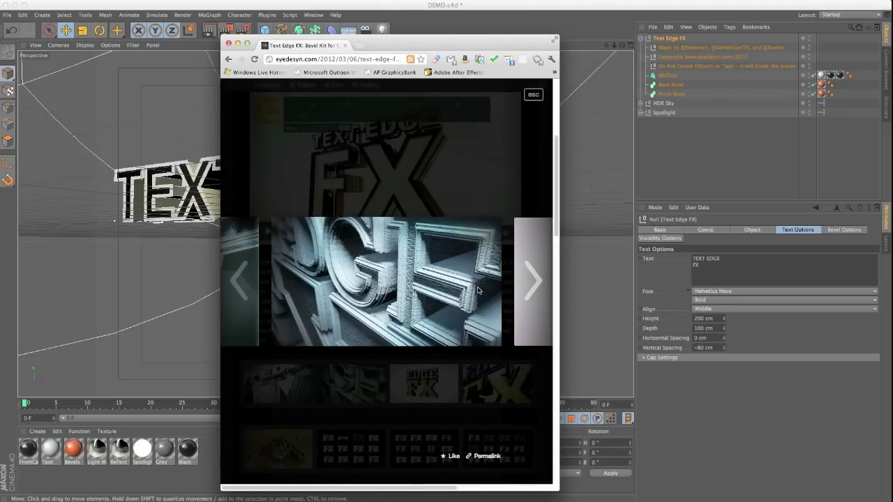
{"action": "left_click", "coordinate": [531, 282]}
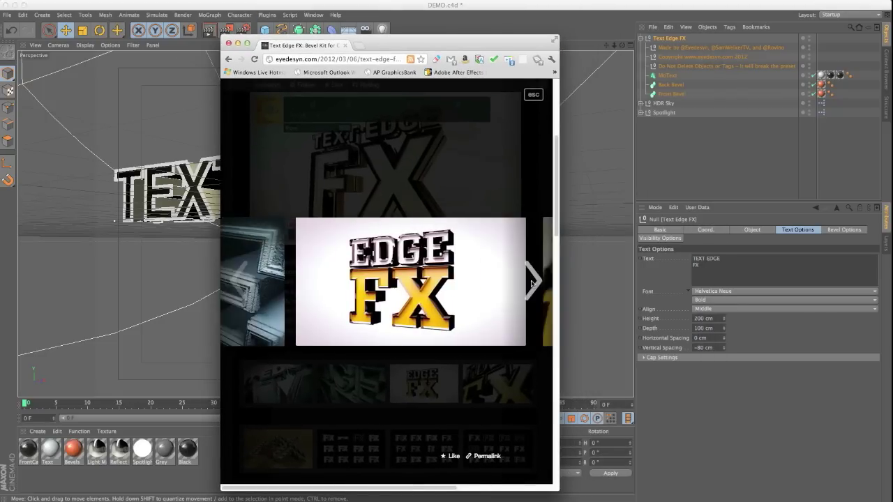
{"action": "left_click", "coordinate": [532, 282]}
{"action": "left_click", "coordinate": [531, 282]}
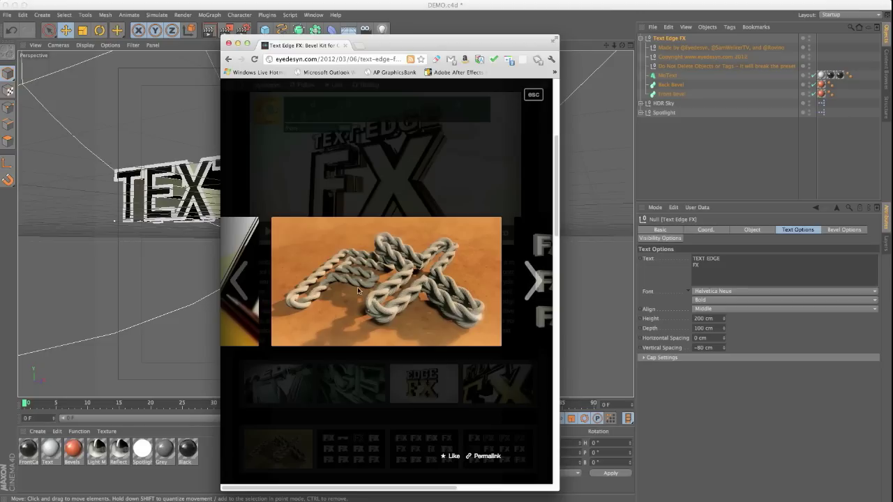
{"action": "left_click", "coordinate": [532, 285]}
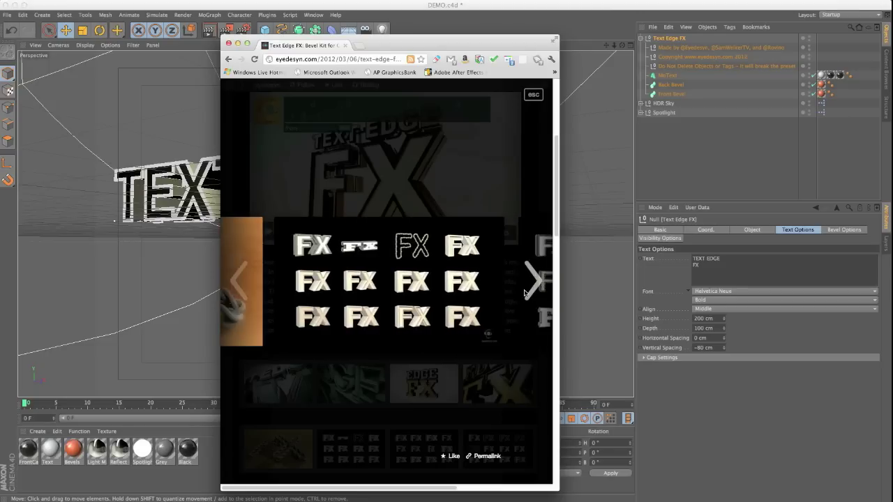
{"action": "left_click", "coordinate": [530, 285]}
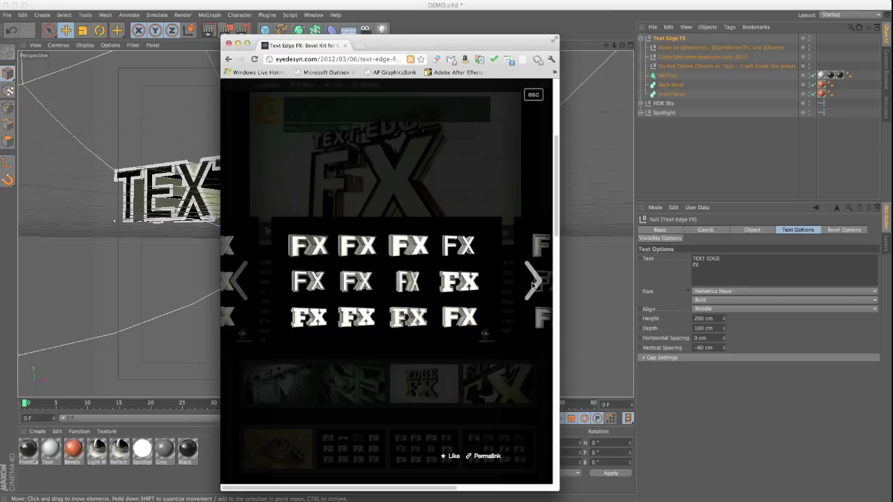
{"action": "left_click", "coordinate": [533, 283]}
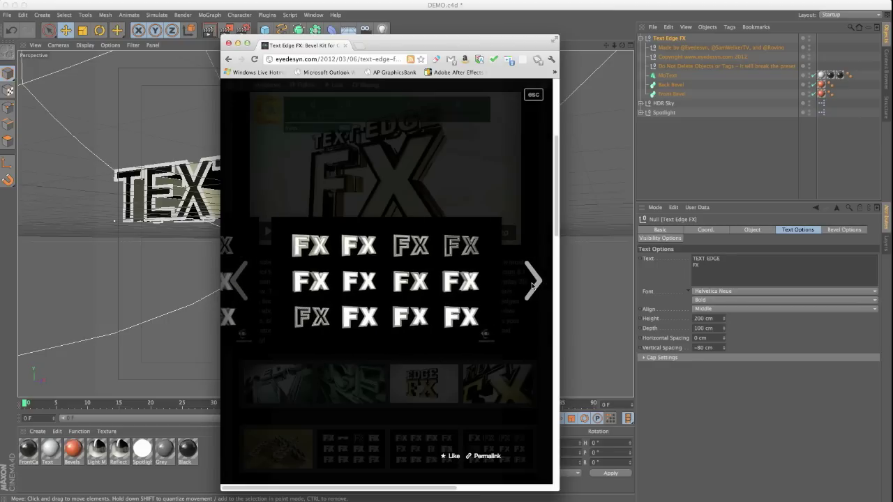
{"action": "left_click", "coordinate": [533, 94]}
{"action": "left_click_drag", "start_coordinate": [478, 39], "coordinate": [0, 59]}
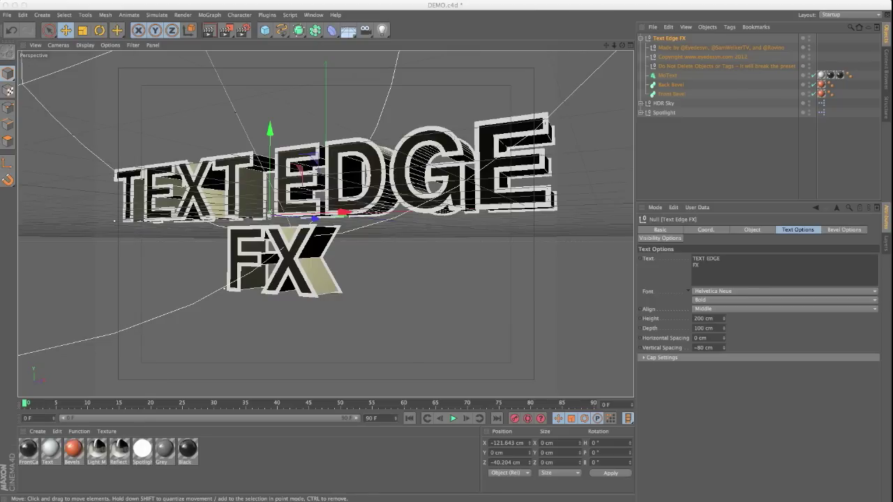
Collapse the Text Edge FX hierarchy in the object list.
{"action": "left_click", "coordinate": [336, 207]}
{"action": "left_click_drag", "start_coordinate": [336, 207], "coordinate": [423, 234], "text": "alt"}
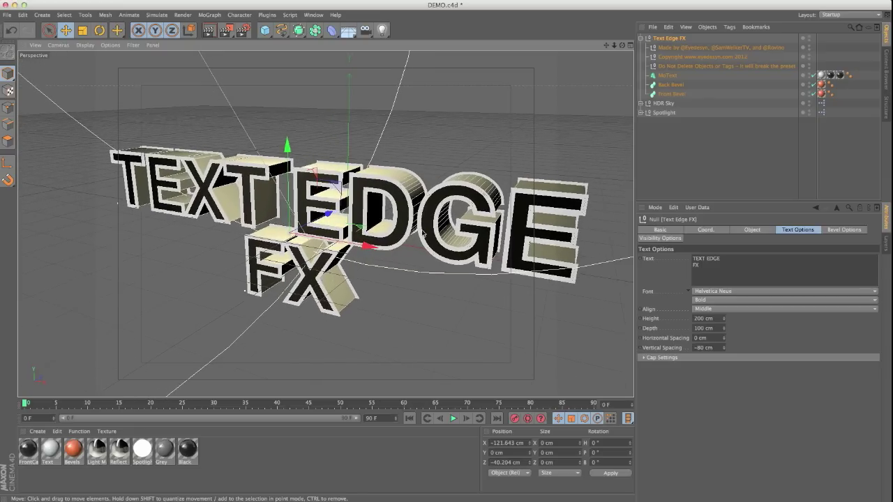
{"action": "left_click", "coordinate": [641, 39]}
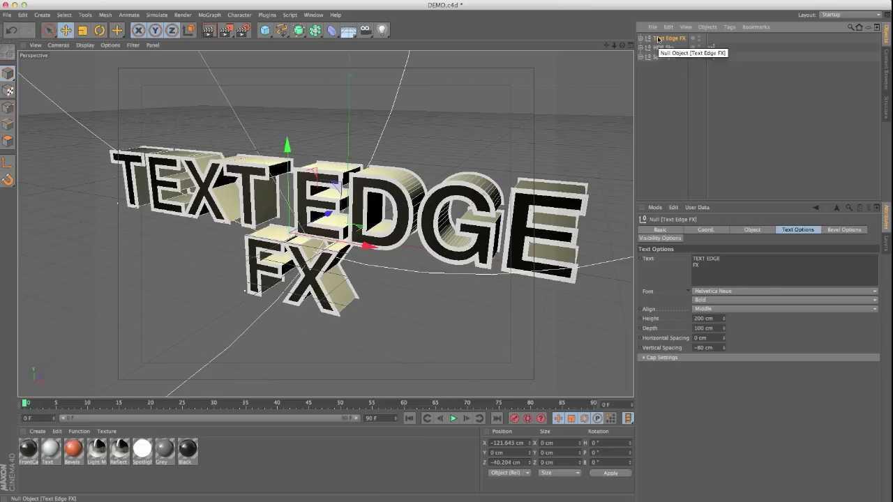
Switch to Finder and go back from the browser folder to the MAXON folder.
{"action": "key", "text": "ctrl+Left"}
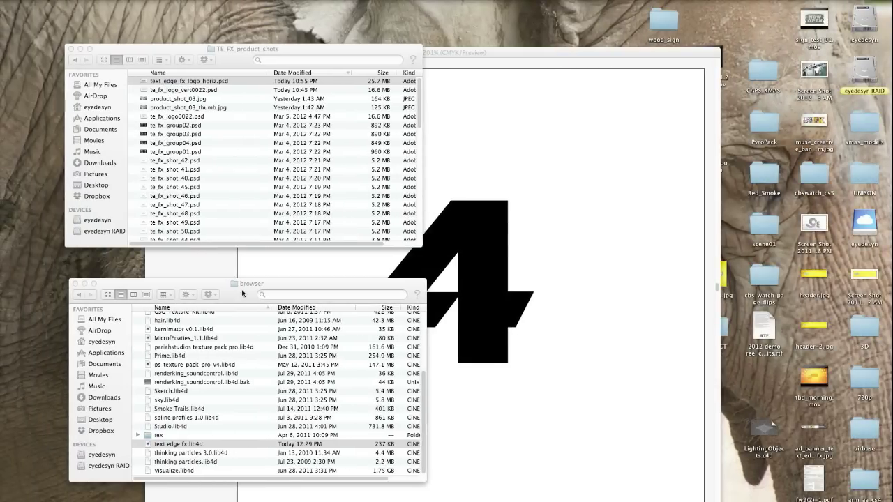
{"action": "left_click_drag", "start_coordinate": [243, 293], "coordinate": [480, 158]}
{"action": "left_click", "coordinate": [417, 317]}
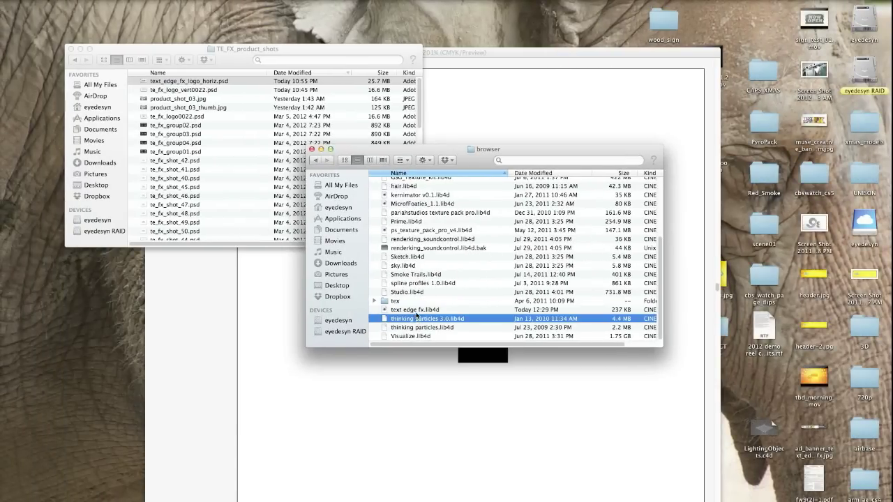
{"action": "left_click", "coordinate": [316, 161]}
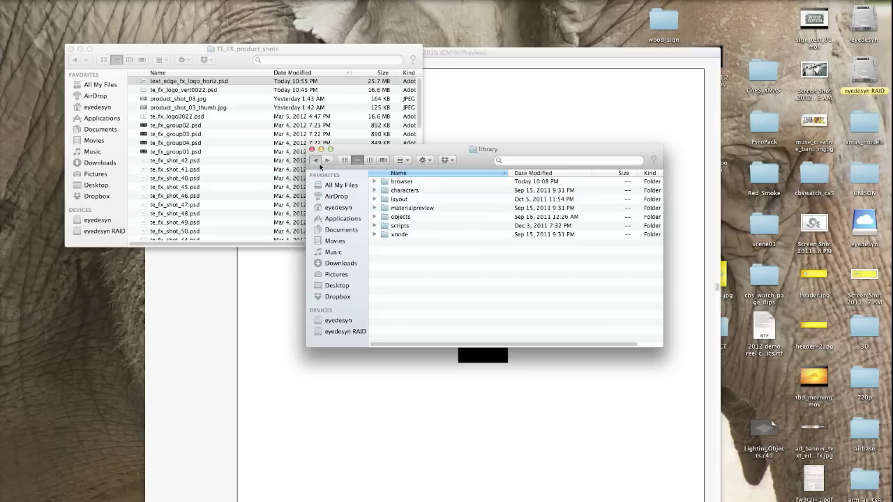
{"action": "left_click", "coordinate": [318, 162]}
{"action": "left_click", "coordinate": [315, 161]}
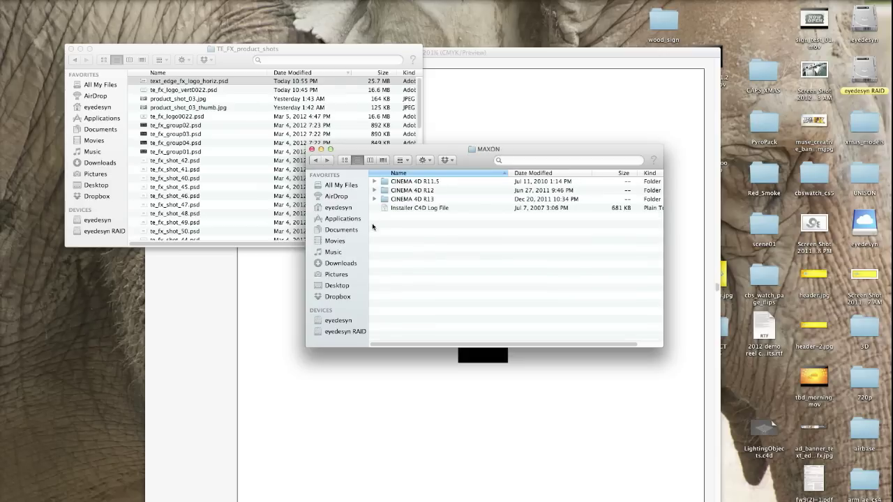
Navigate to CINEMA 4D R13 > library > browser and select the file text edge fx.lib4d.
{"action": "double_click", "coordinate": [413, 201]}
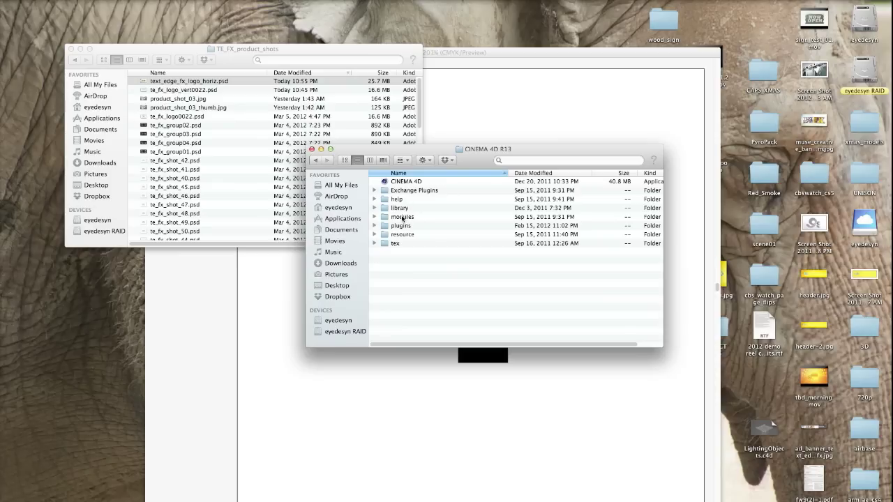
{"action": "double_click", "coordinate": [400, 207]}
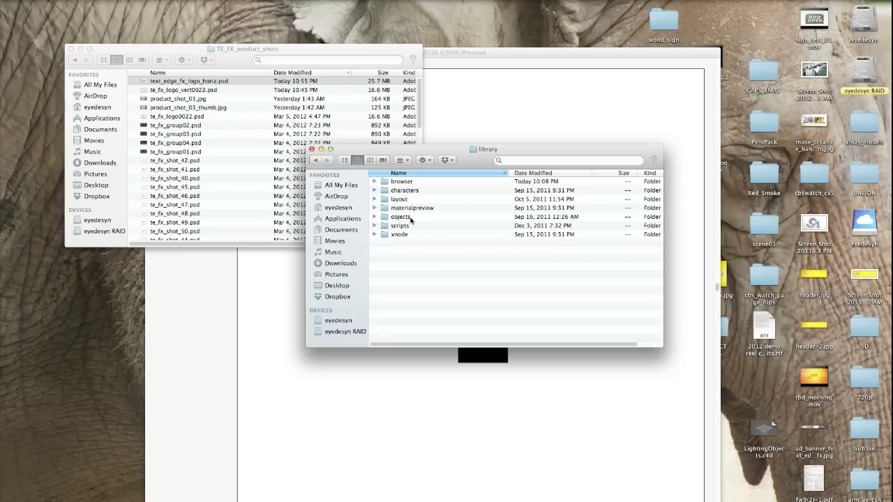
{"action": "double_click", "coordinate": [402, 186]}
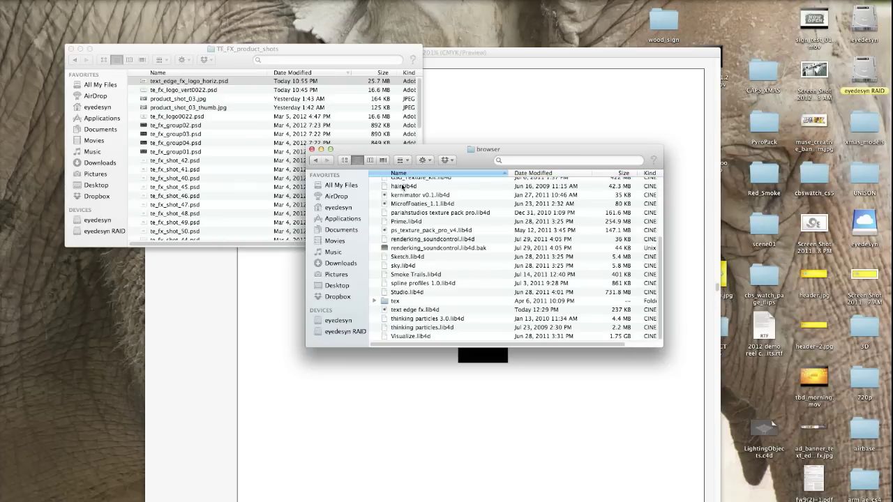
{"action": "left_click", "coordinate": [416, 311]}
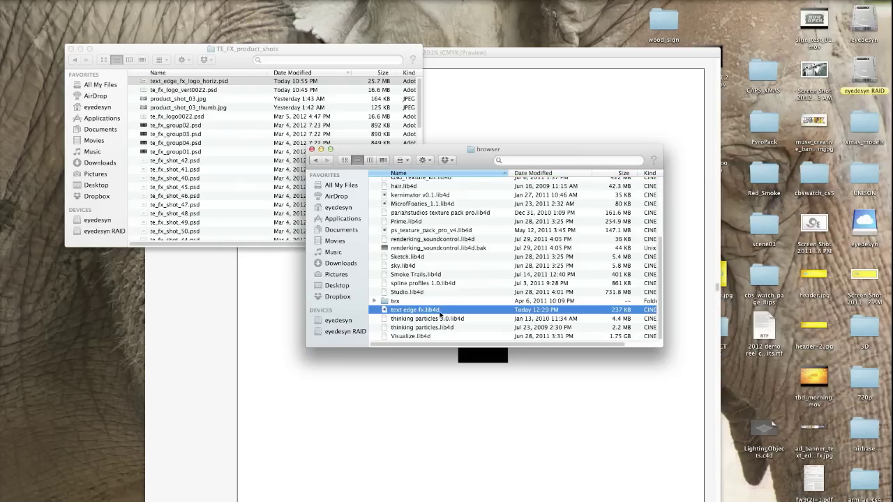
{"action": "left_click_drag", "start_coordinate": [458, 161], "coordinate": [452, 162]}
Switch back to Cinema 4D and delete the Text Edge FX object from the scene.
{"action": "key", "text": "ctrl+Right"}
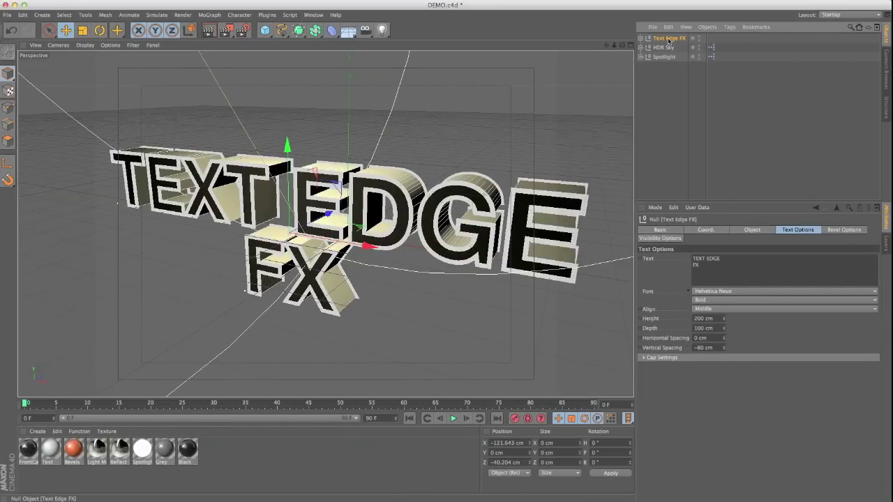
{"action": "key", "text": "Delete"}
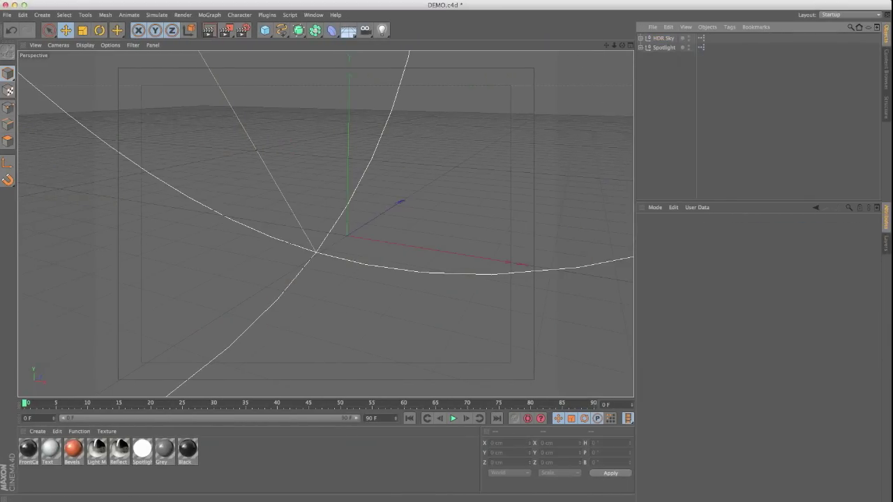
Add the Text Edge FX v1.1 preset to the scene from the Text Edge FX library in the Content Browser.
{"action": "left_click_drag", "start_coordinate": [0, 119], "coordinate": [365, 78]}
{"action": "left_click", "coordinate": [234, 205]}
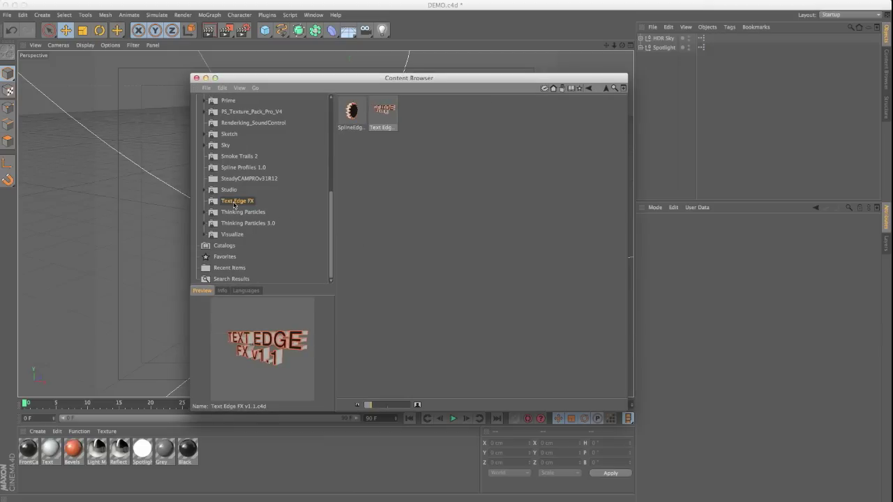
{"action": "mouse_move", "coordinate": [330, 215]}
{"action": "left_mouse_down"}
{"action": "mouse_move", "coordinate": [324, 133]}
{"action": "mouse_move", "coordinate": [321, 218]}
{"action": "left_mouse_up"}
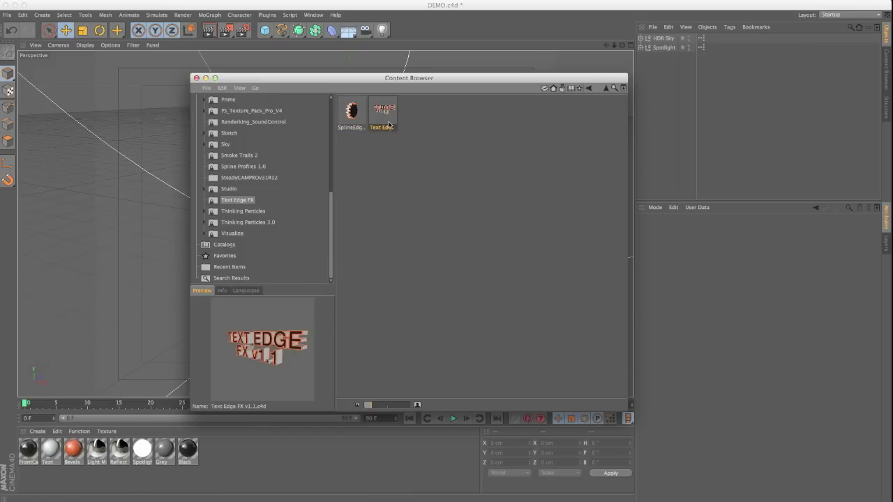
{"action": "left_click_drag", "start_coordinate": [386, 78], "coordinate": [349, 96]}
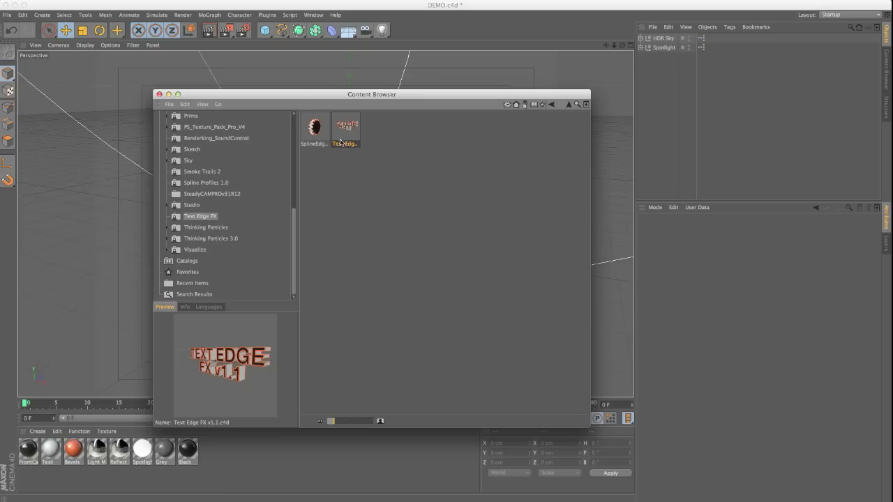
{"action": "left_click_drag", "start_coordinate": [347, 129], "coordinate": [734, 118]}
{"action": "left_click_drag", "start_coordinate": [481, 95], "coordinate": [2, 92]}
Bring back the Content Browser, select the SplineEdge preset to view it, and move the browser out of the way.
{"action": "key", "text": "shift+F8"}
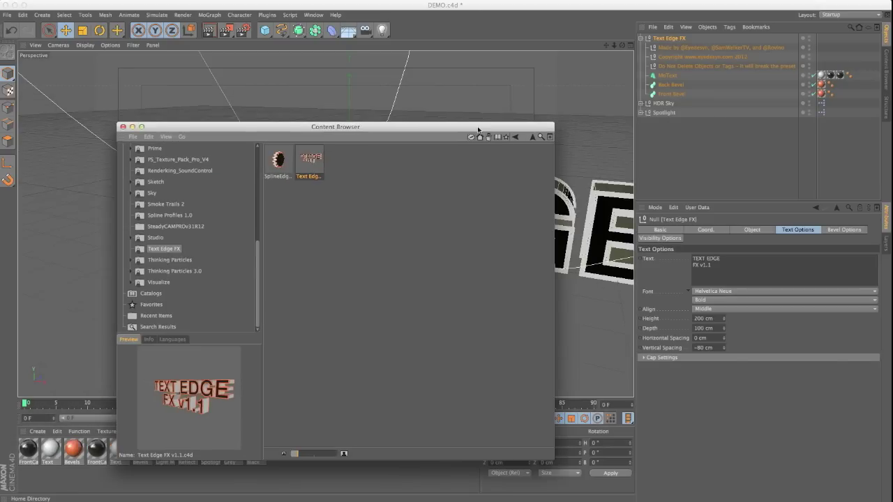
{"action": "left_click", "coordinate": [278, 161]}
{"action": "left_click_drag", "start_coordinate": [358, 128], "coordinate": [1, 52]}
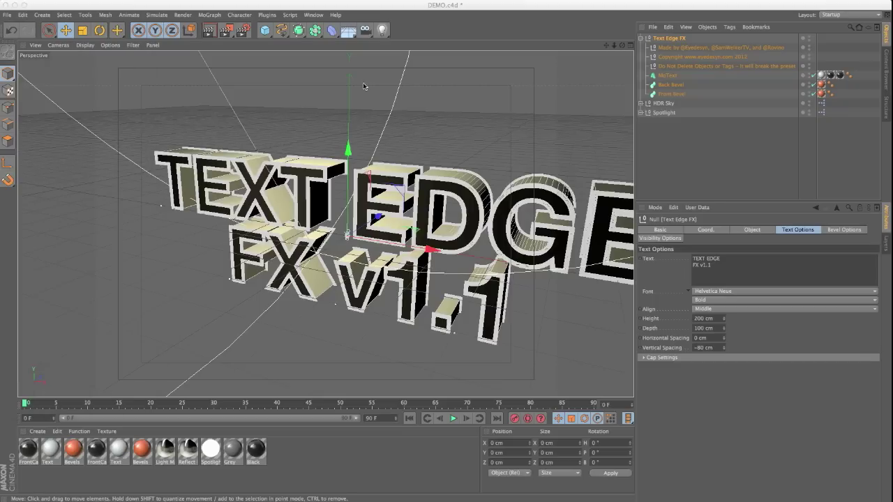
Replace the Text Edge FX object's text with "eyedesyn".
{"action": "right_click_drag", "start_coordinate": [303, 220], "coordinate": [306, 234], "text": "alt"}
{"action": "middle_click_drag", "start_coordinate": [305, 233], "coordinate": [268, 226], "text": "alt"}
{"action": "left_click_drag", "start_coordinate": [283, 232], "coordinate": [295, 224], "text": "alt"}
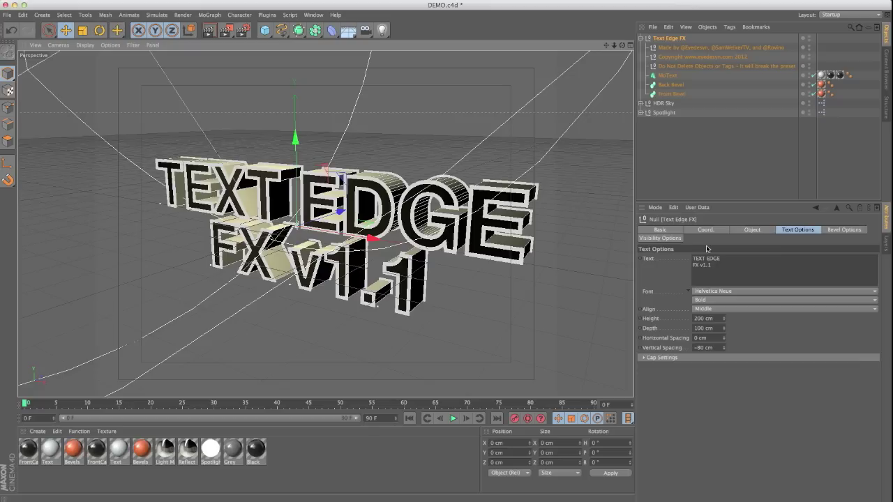
{"action": "left_click_drag", "start_coordinate": [717, 265], "coordinate": [620, 220]}
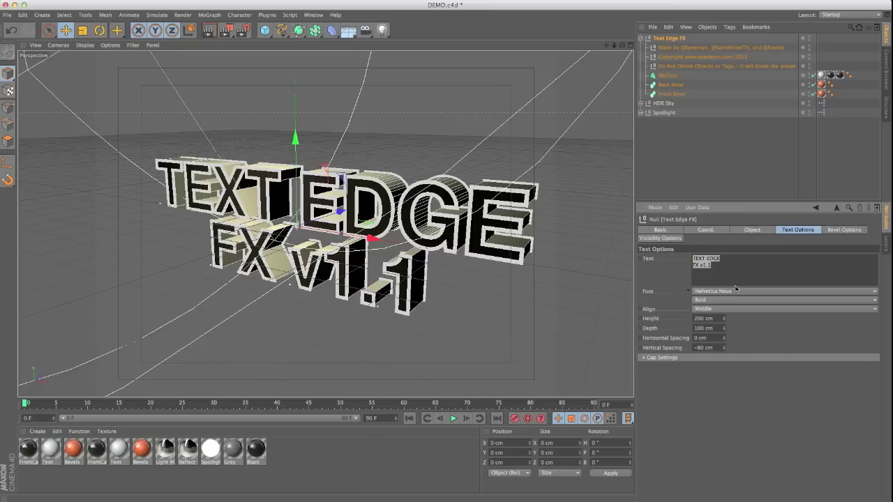
{"action": "type", "text": "eyedesyn"}
{"action": "left_click", "coordinate": [727, 247]}
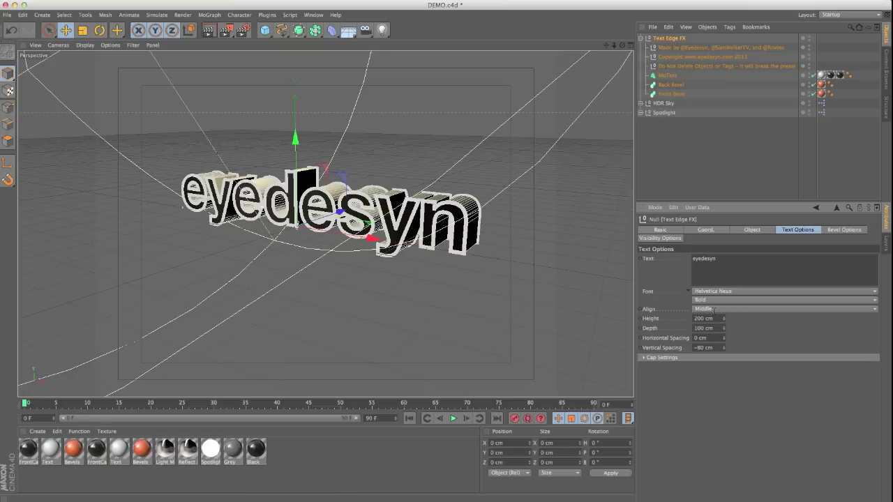
Set the text height to 253 cm and its depth to 92 cm.
{"action": "mouse_move", "coordinate": [724, 319]}
{"action": "left_mouse_down"}
{"action": "mouse_move", "coordinate": [725, 349]}
{"action": "mouse_move", "coordinate": [724, 321]}
{"action": "left_mouse_up"}
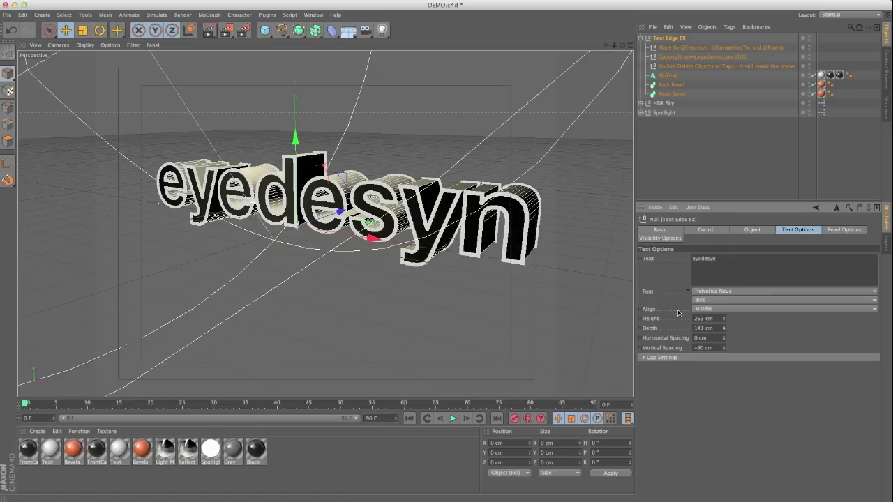
{"action": "mouse_move", "coordinate": [724, 328]}
{"action": "left_mouse_down"}
{"action": "mouse_move", "coordinate": [724, 320]}
{"action": "mouse_move", "coordinate": [726, 332]}
{"action": "left_mouse_up"}
Expand the cap settings and set both the start and end caps to Fillet Cap.
{"action": "left_click", "coordinate": [648, 358]}
{"action": "left_click", "coordinate": [712, 368]}
{"action": "left_click", "coordinate": [714, 405]}
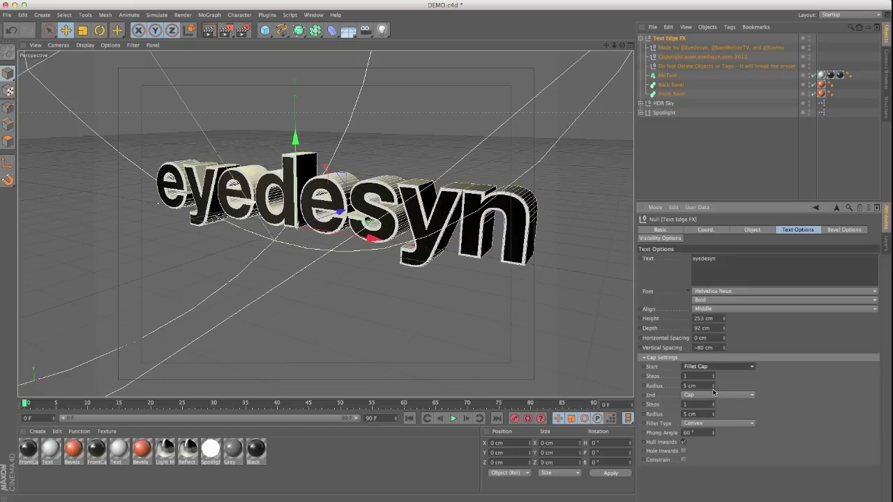
{"action": "left_click", "coordinate": [713, 395]}
{"action": "left_click", "coordinate": [714, 428]}
Set the start cap radius to 2 cm and open the end cap type choices.
{"action": "double_click", "coordinate": [697, 386]}
{"action": "type", "text": "2"}
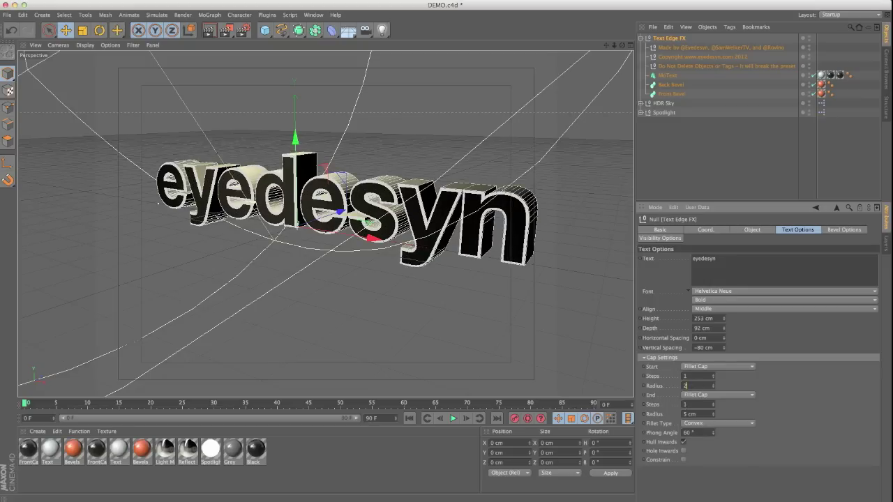
{"action": "left_click", "coordinate": [730, 395]}
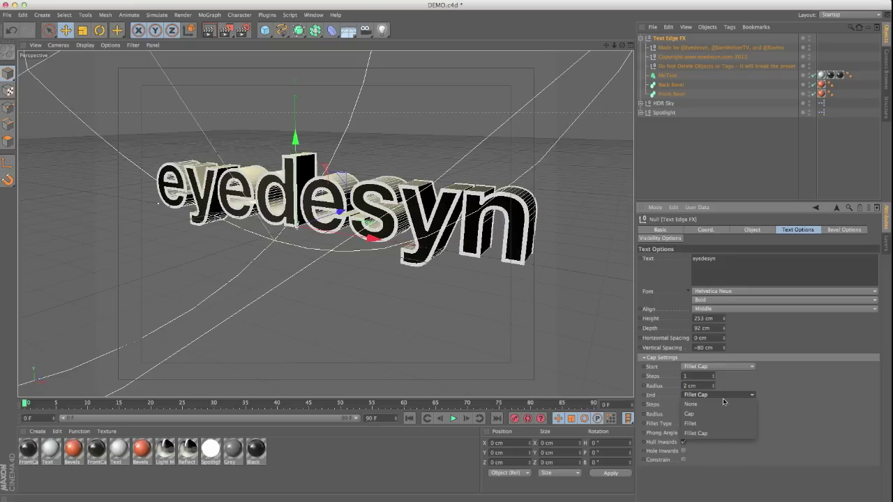
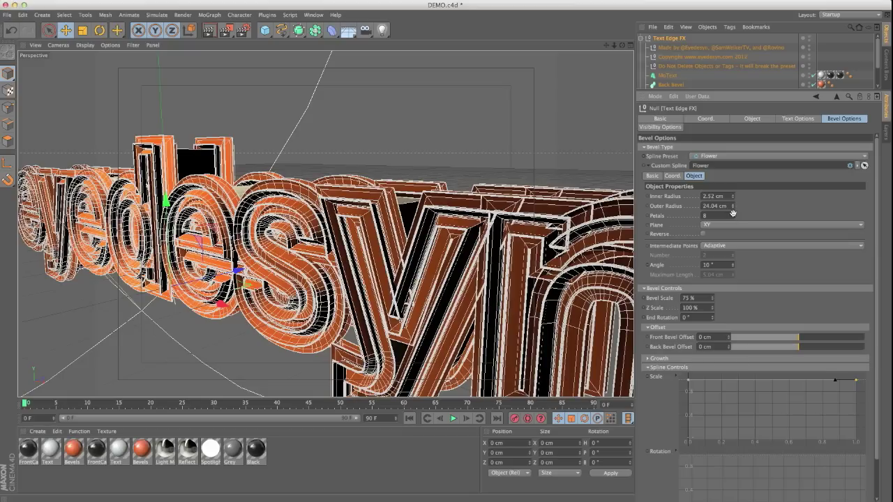
Set the Flower bevel spline's outer radius to 17.04 cm and render the viewport.
{"action": "left_click_drag", "start_coordinate": [734, 212], "coordinate": [733, 224]}
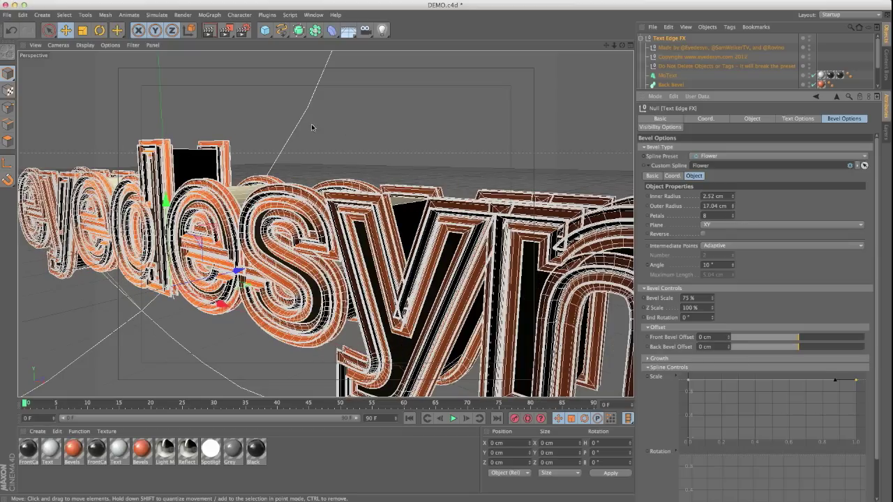
{"action": "left_click", "coordinate": [207, 30]}
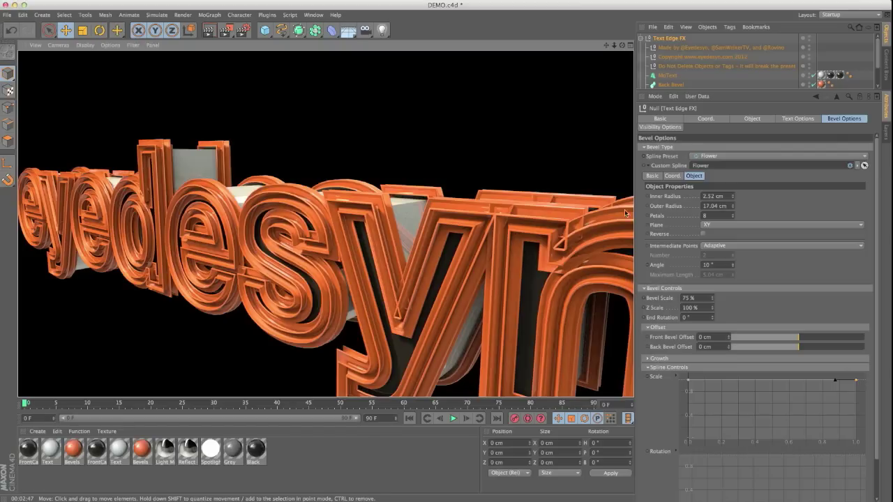
Set the Flower bevel spline's outer radius to 6.04 cm and its number of petals to 6.
{"action": "left_click", "coordinate": [780, 157]}
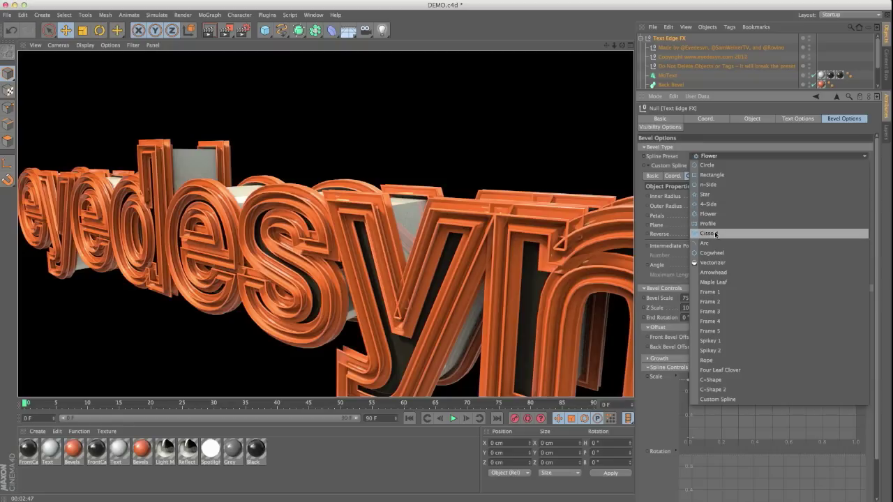
{"action": "left_click", "coordinate": [677, 215]}
{"action": "left_click_drag", "start_coordinate": [733, 207], "coordinate": [733, 216]}
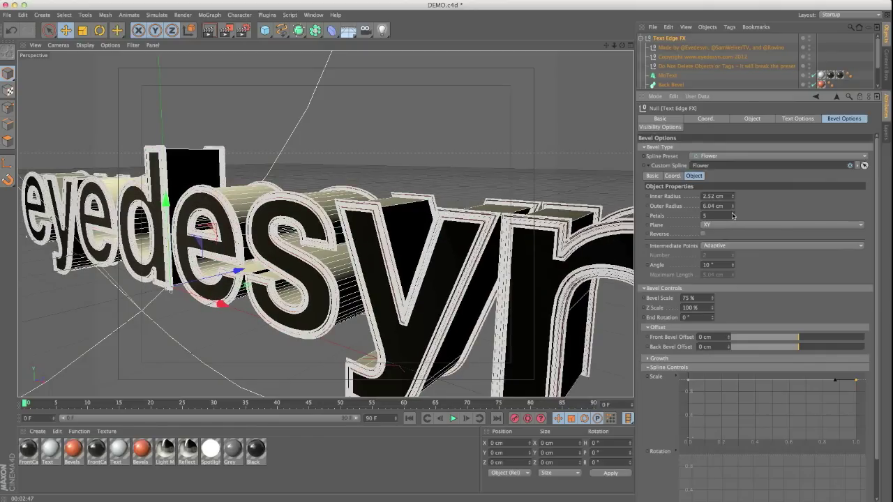
{"action": "left_click", "coordinate": [732, 217]}
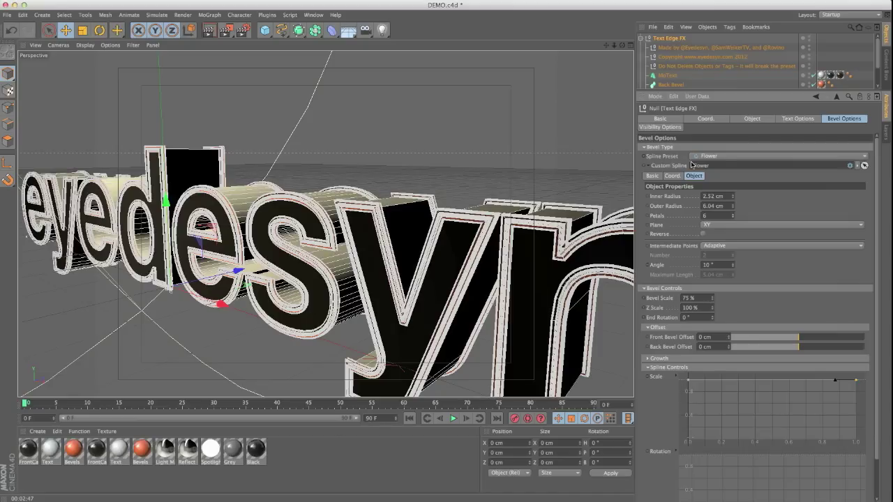
Set the bevel scale to 113% and the Z scale to 717%, and turn off the back bevel's visibility.
{"action": "left_click_drag", "start_coordinate": [713, 299], "coordinate": [719, 309]}
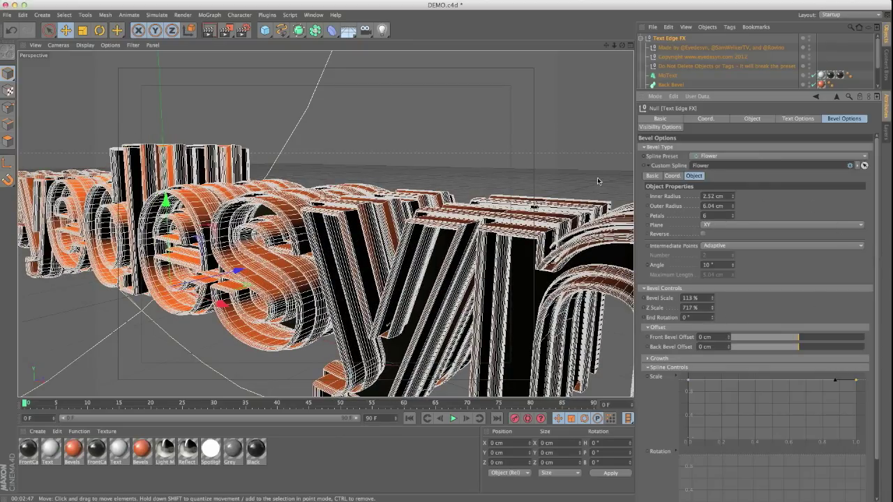
{"action": "left_click", "coordinate": [669, 127]}
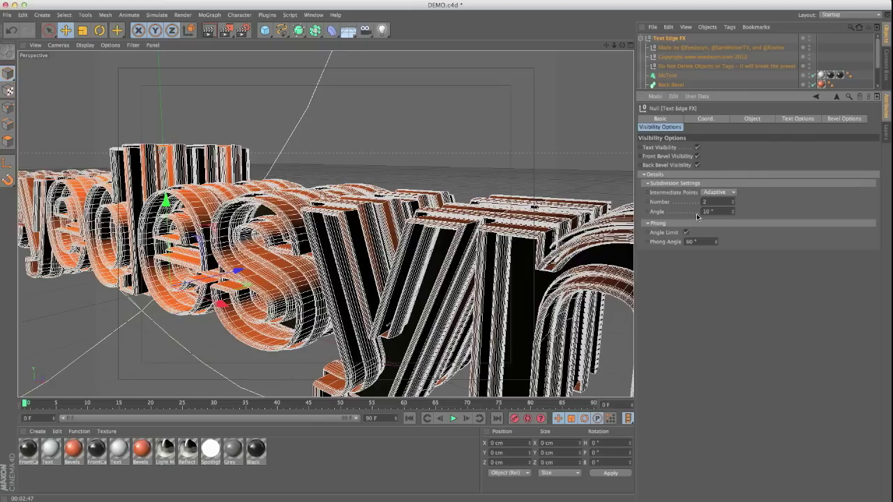
{"action": "left_click", "coordinate": [697, 166]}
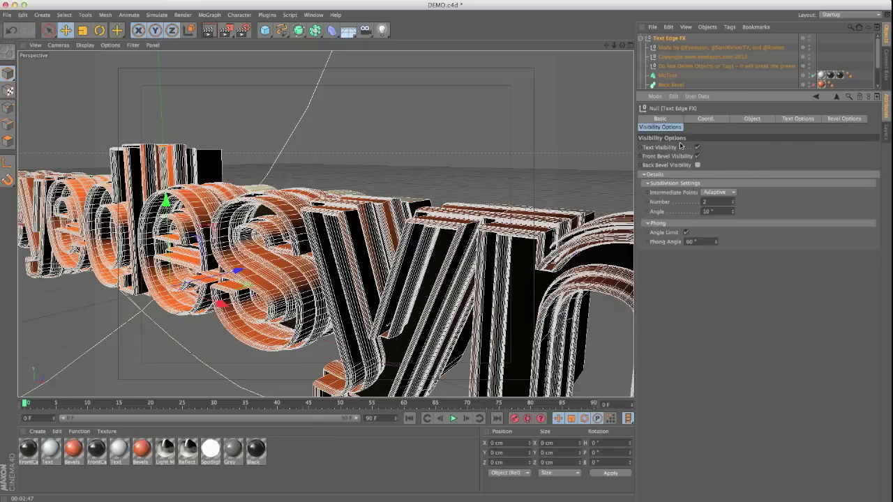
Set the front bevel offset to 55 cm and render the viewport with the whole word in view.
{"action": "left_click", "coordinate": [797, 119]}
{"action": "left_click", "coordinate": [830, 119]}
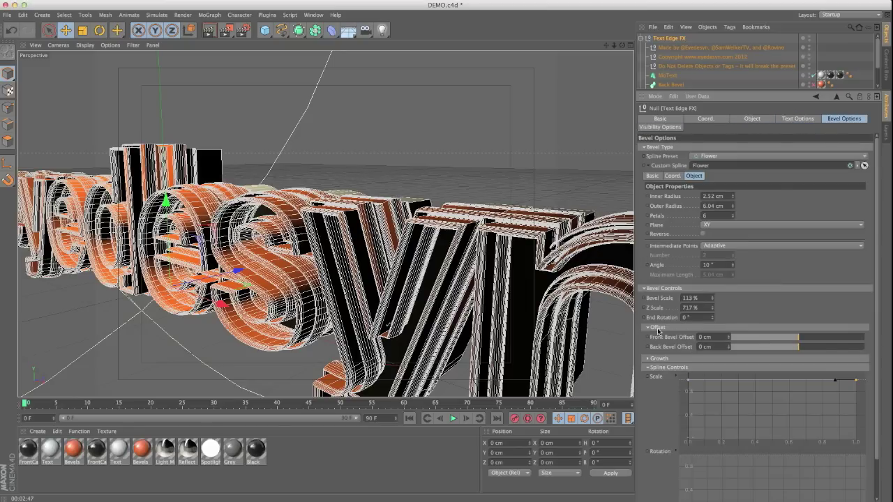
{"action": "left_click_drag", "start_coordinate": [799, 339], "coordinate": [836, 339]}
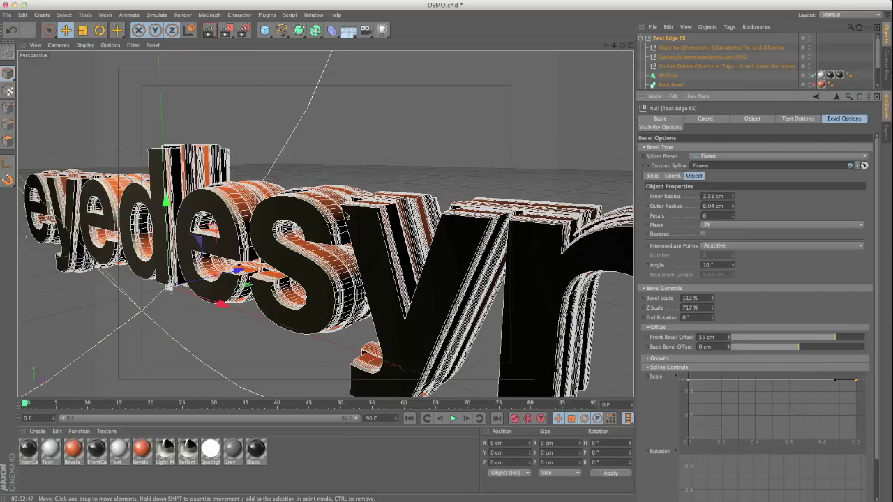
{"action": "mouse_move", "coordinate": [362, 237]}
{"action": "right_mouse_down", "text": "alt"}
{"action": "mouse_move", "coordinate": [314, 249]}
{"action": "mouse_move", "coordinate": [310, 234]}
{"action": "right_mouse_up", "text": "alt"}
{"action": "middle_click_drag", "start_coordinate": [310, 234], "coordinate": [301, 225], "text": "alt"}
{"action": "left_click", "coordinate": [209, 32]}
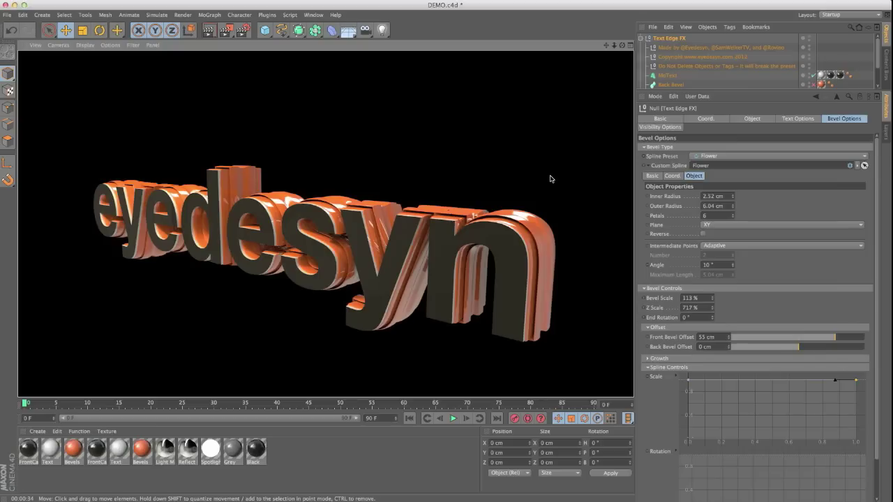
Change the bevel spline preset to Frame 1 and set the front bevel offset to 8 cm.
{"action": "scroll", "coordinate": [878, 212], "scroll_direction": "down", "scroll_amount": 3}
{"action": "mouse_move", "coordinate": [877, 251]}
{"action": "left_mouse_down"}
{"action": "mouse_move", "coordinate": [877, 212]}
{"action": "mouse_move", "coordinate": [877, 260]}
{"action": "left_mouse_up"}
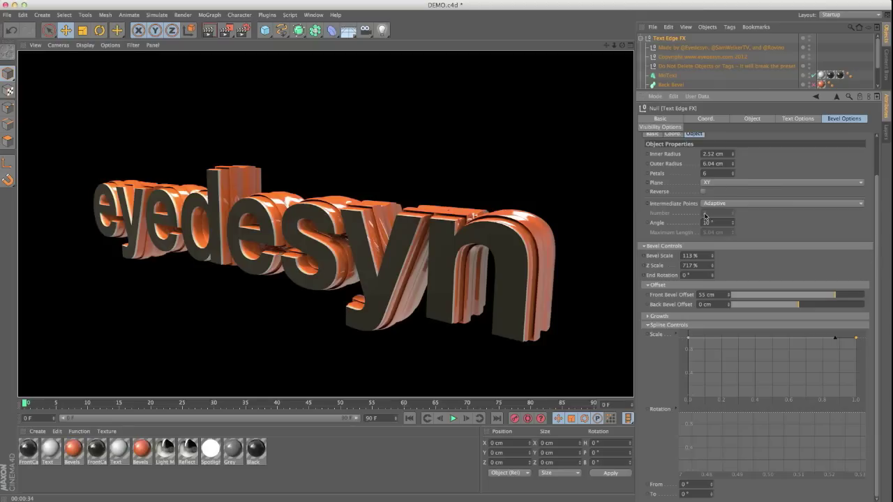
{"action": "scroll", "coordinate": [878, 223], "scroll_direction": "up", "scroll_amount": 3}
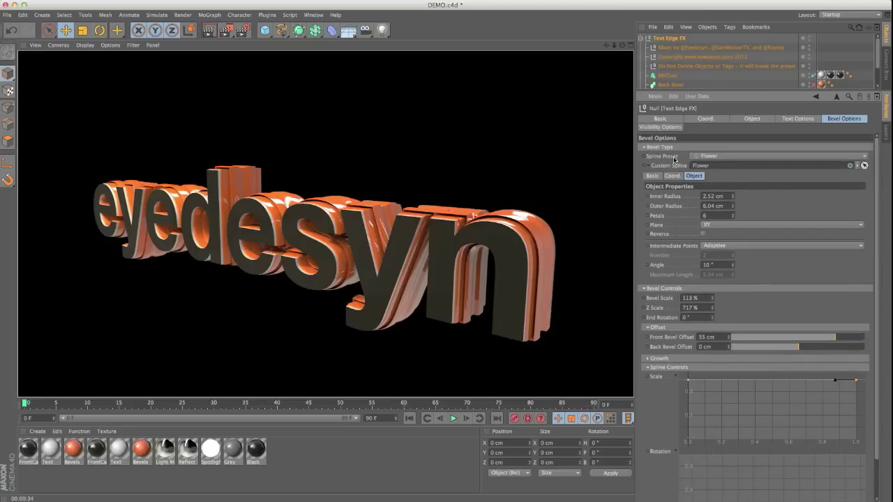
{"action": "left_click", "coordinate": [712, 157]}
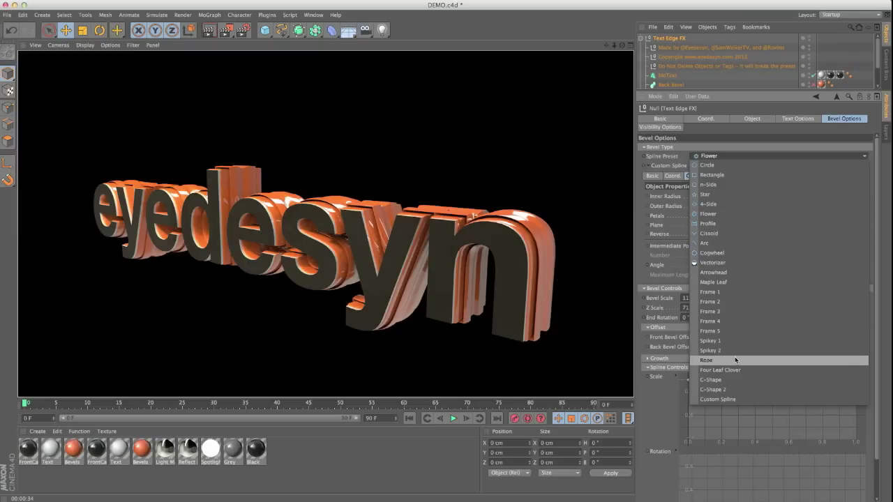
{"action": "left_click", "coordinate": [730, 293]}
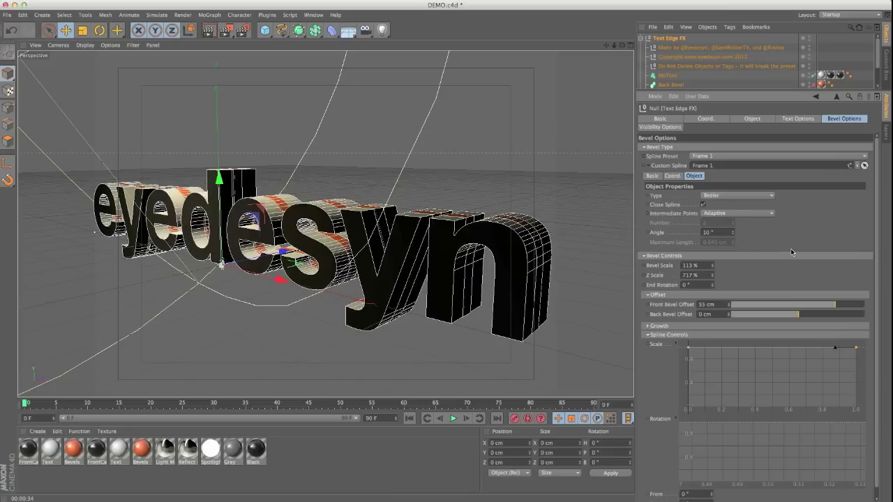
{"action": "left_click_drag", "start_coordinate": [841, 307], "coordinate": [804, 308]}
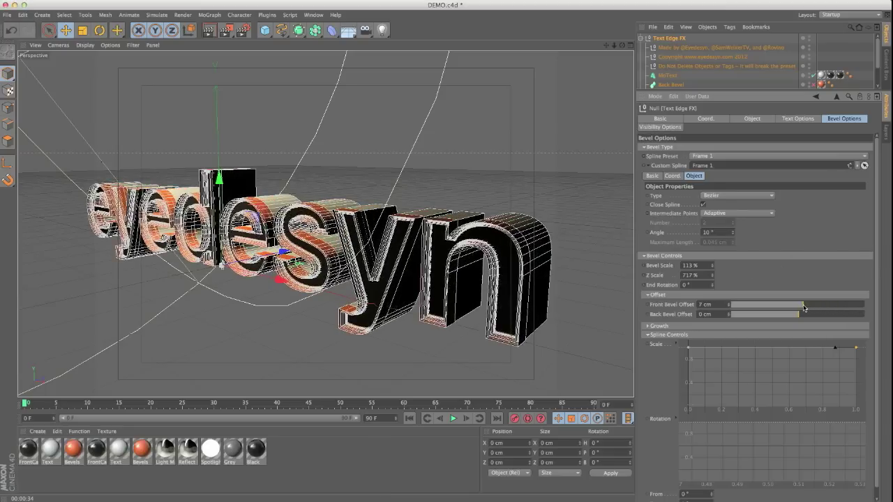
Set the bevel's Z scale to 100% and the front bevel offset to 0 cm.
{"action": "scroll", "coordinate": [230, 209], "scroll_direction": "up", "scroll_amount": 5}
{"action": "middle_click_drag", "start_coordinate": [210, 206], "coordinate": [428, 276], "text": "alt"}
{"action": "middle_click_drag", "start_coordinate": [245, 259], "coordinate": [384, 323], "text": "alt"}
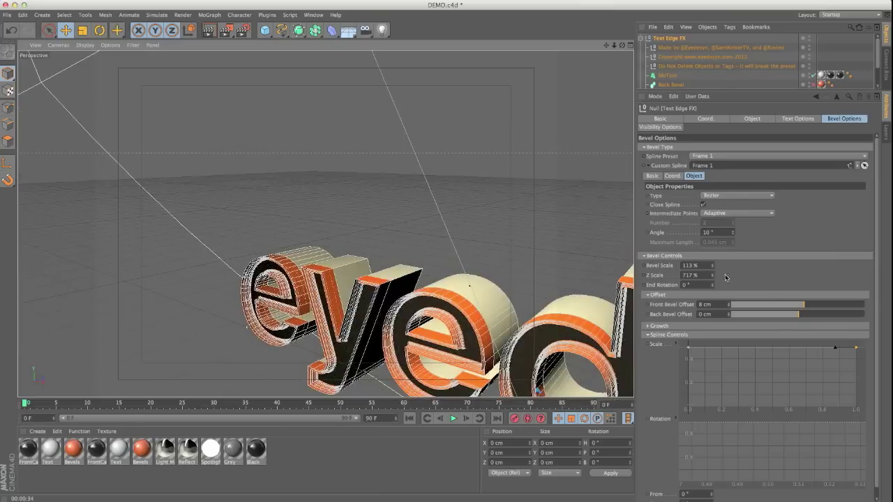
{"action": "left_click_drag", "start_coordinate": [702, 277], "coordinate": [636, 281]}
{"action": "type", "text": "1100"}
{"action": "key", "text": "Return"}
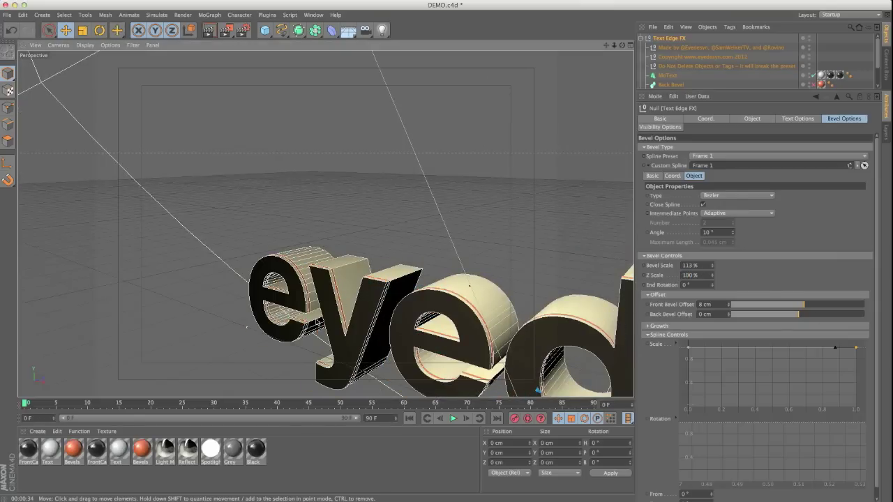
{"action": "scroll", "coordinate": [371, 298], "scroll_direction": "up", "scroll_amount": 5}
{"action": "left_click_drag", "start_coordinate": [807, 307], "coordinate": [798, 307]}
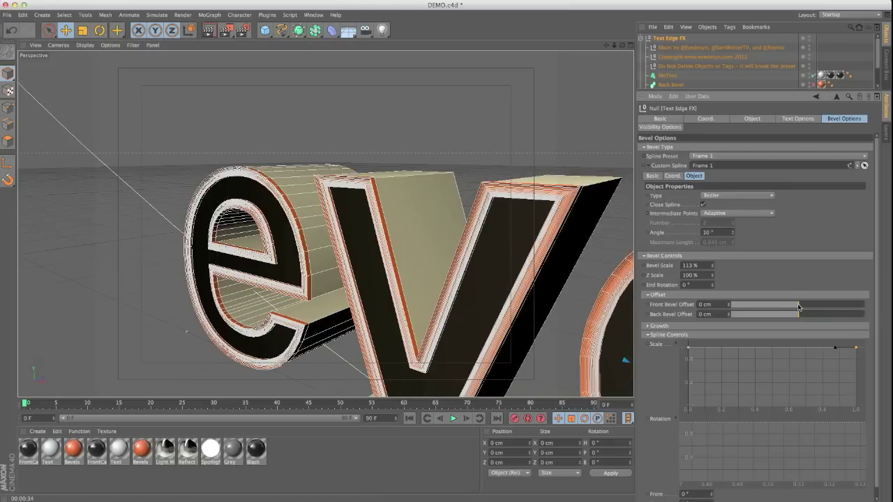
Render a close-up of the Frame 1 bevel along the curved edge of the first letter "e".
{"action": "scroll", "coordinate": [273, 209], "scroll_direction": "up", "scroll_amount": 6}
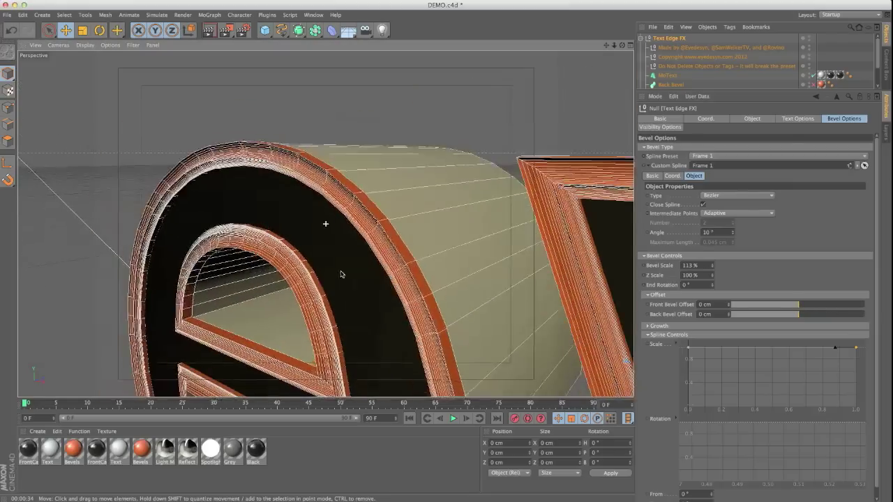
{"action": "scroll", "coordinate": [344, 272], "scroll_direction": "up", "scroll_amount": 6}
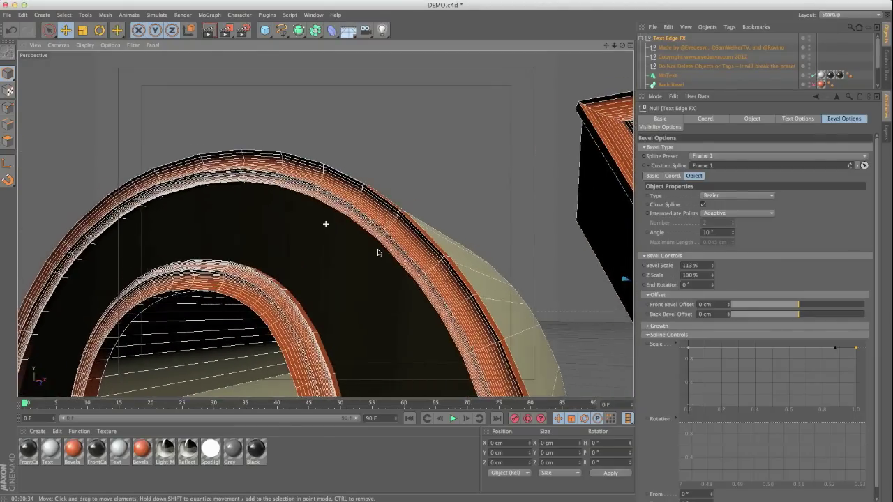
{"action": "scroll", "coordinate": [377, 247], "scroll_direction": "up", "scroll_amount": 4}
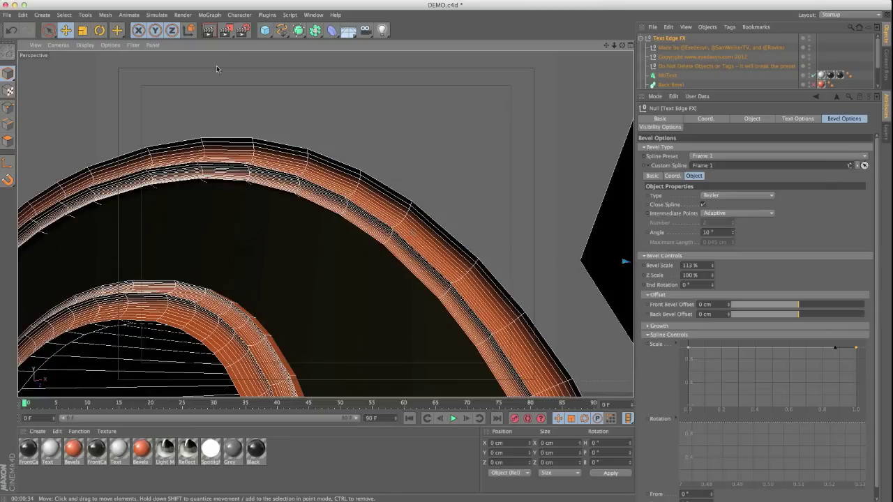
{"action": "left_click", "coordinate": [209, 31]}
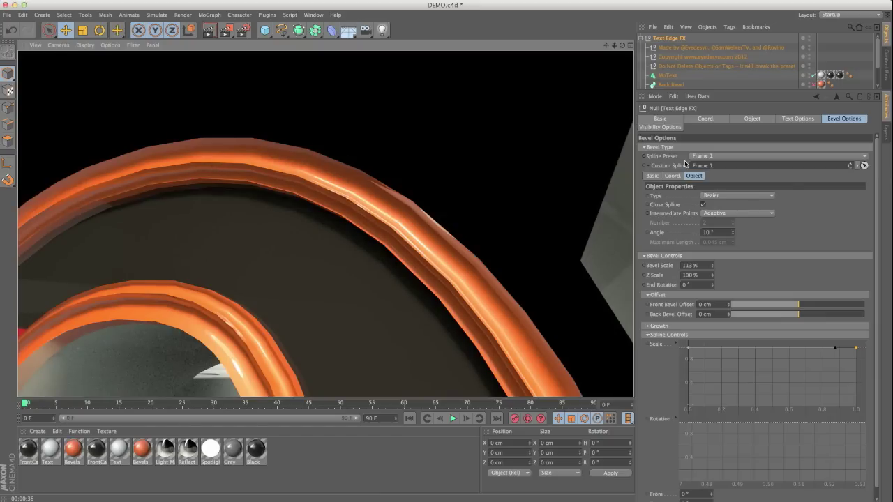
Lower the subdivision angle to 2° in the visibility options, keeping the intermediate points Adaptive.
{"action": "left_click", "coordinate": [666, 128]}
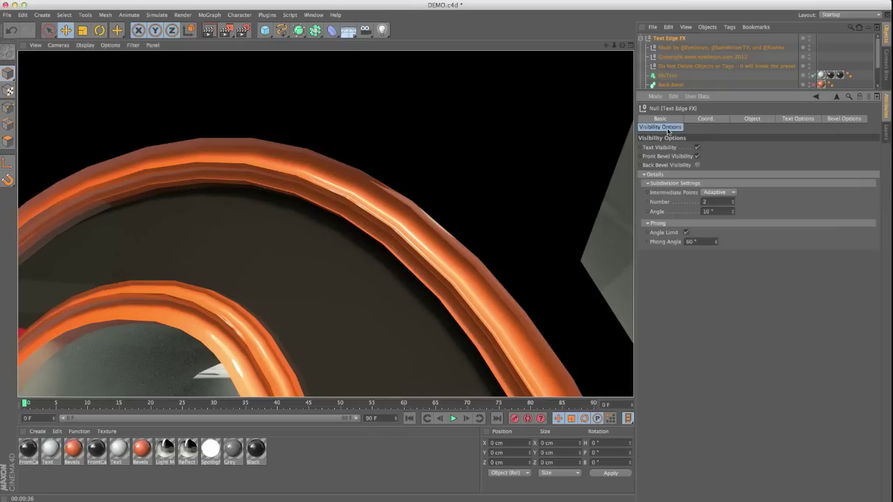
{"action": "left_click", "coordinate": [732, 213]}
{"action": "left_click", "coordinate": [733, 213]}
{"action": "left_click", "coordinate": [733, 213]}
{"action": "left_click", "coordinate": [733, 213]}
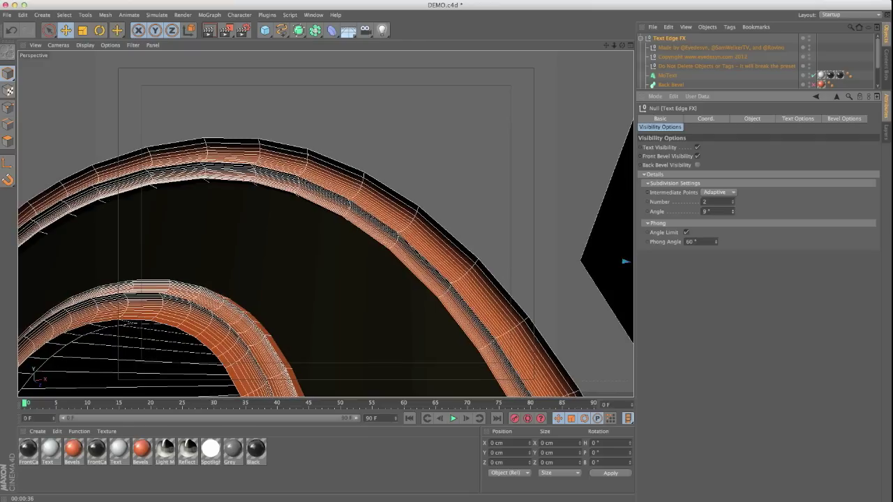
{"action": "left_click", "coordinate": [732, 212]}
{"action": "left_click", "coordinate": [732, 213]}
{"action": "left_click", "coordinate": [729, 192]}
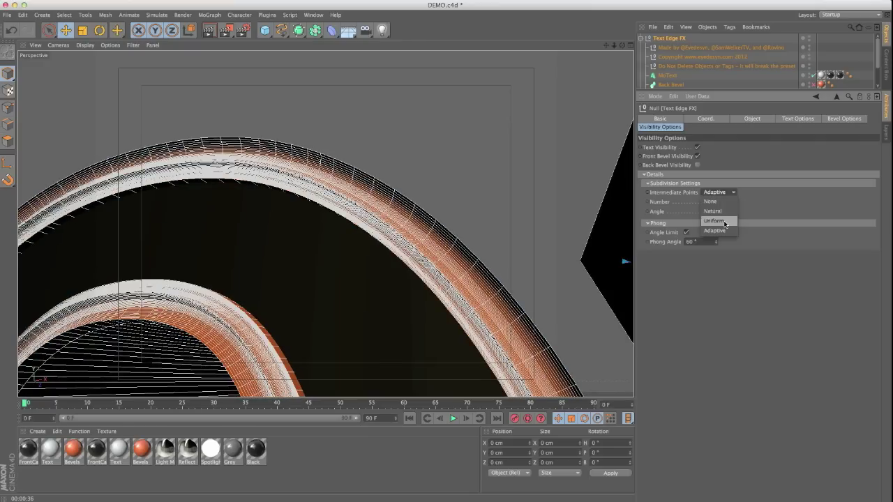
{"action": "left_click", "coordinate": [718, 230]}
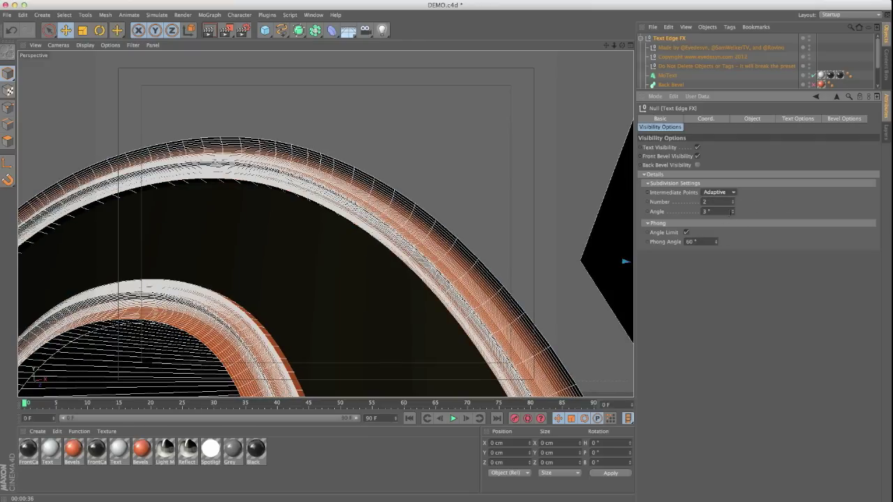
{"action": "left_click", "coordinate": [733, 214]}
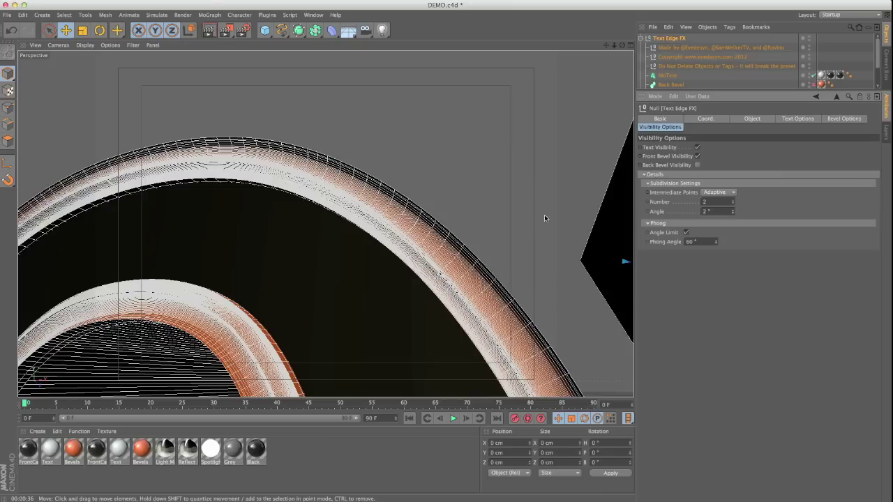
Set the subdivision angle to 15° and bring the front of the letters into view.
{"action": "left_click_drag", "start_coordinate": [713, 212], "coordinate": [624, 200]}
{"action": "type", "text": "15"}
{"action": "key", "text": "Return"}
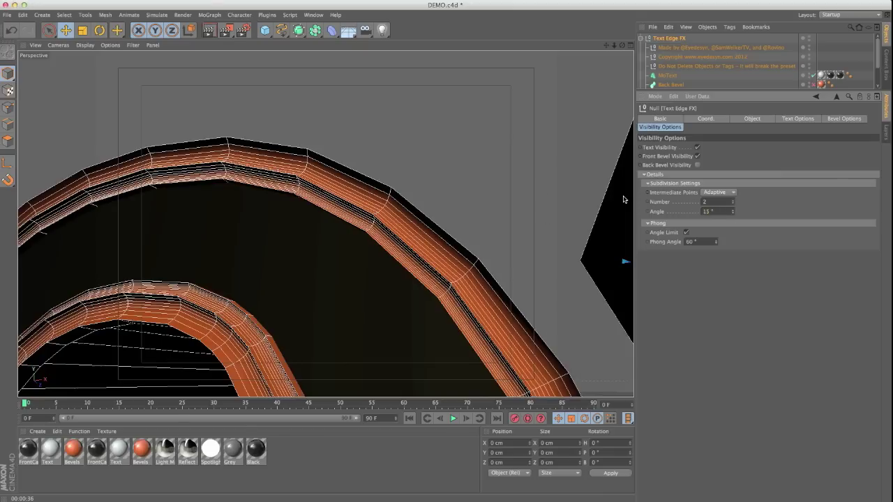
{"action": "left_click_drag", "start_coordinate": [383, 183], "coordinate": [429, 223], "text": "alt"}
{"action": "right_click_drag", "start_coordinate": [429, 223], "coordinate": [304, 202], "text": "alt"}
{"action": "left_click_drag", "start_coordinate": [305, 202], "coordinate": [247, 208], "text": "alt"}
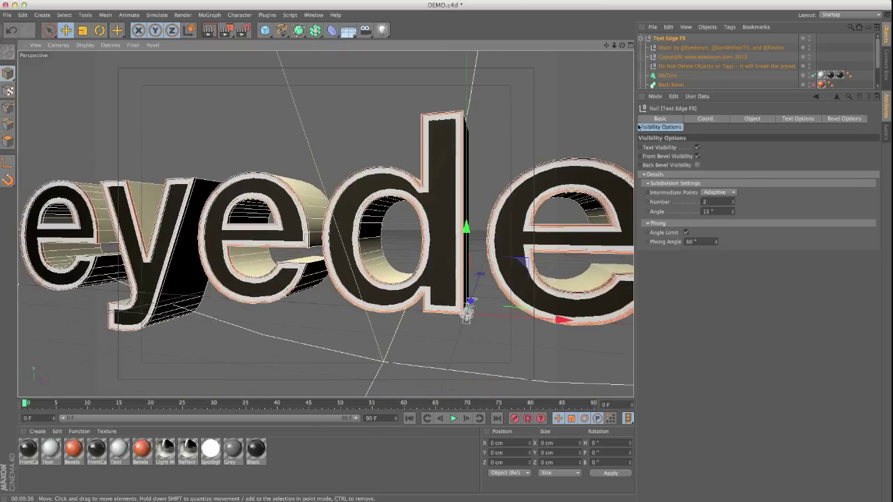
Change the bevel spline preset to Rope.
{"action": "left_click", "coordinate": [797, 119]}
{"action": "left_click", "coordinate": [833, 120]}
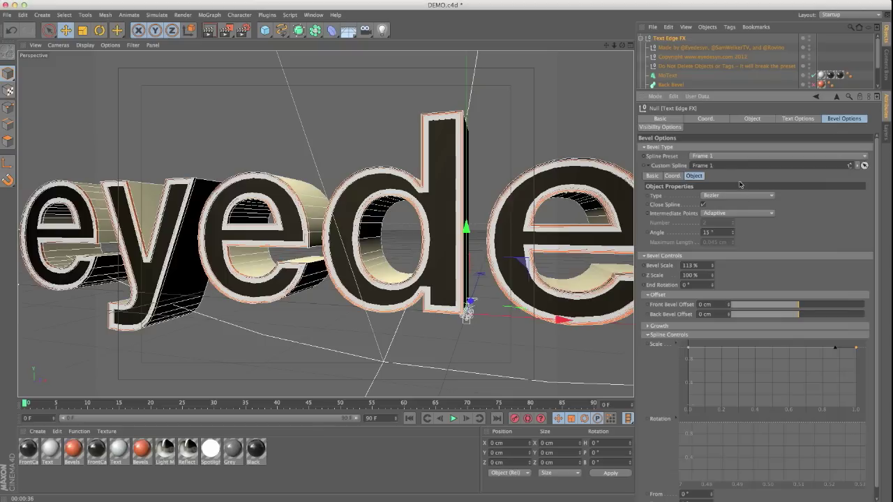
{"action": "left_click", "coordinate": [714, 156]}
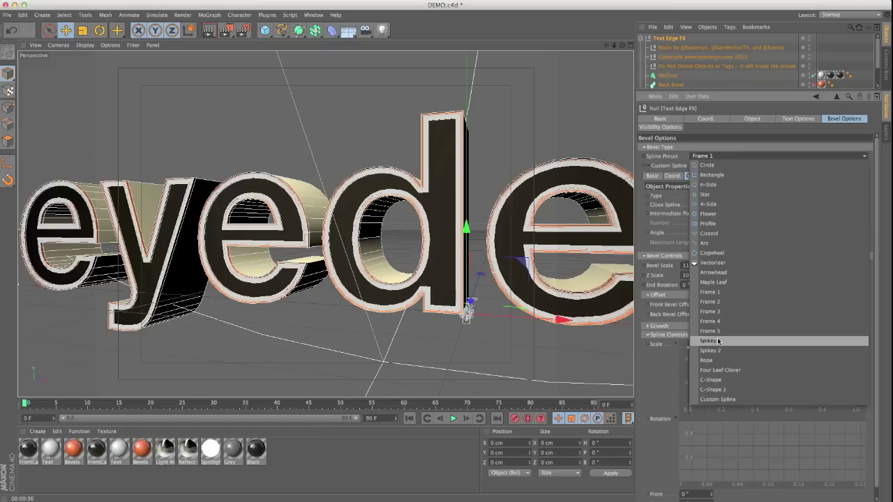
{"action": "left_click", "coordinate": [710, 360]}
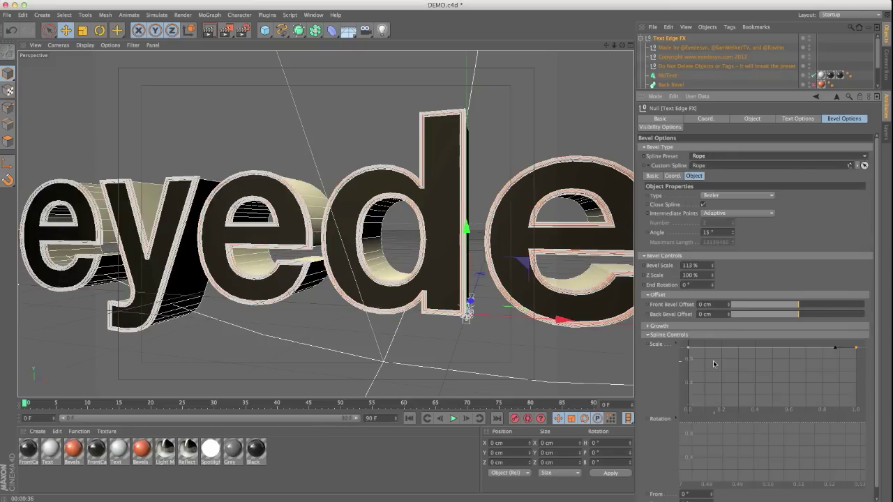
Twist the Rope bevel by setting its end rotation to 5403°.
{"action": "scroll", "coordinate": [478, 210], "scroll_direction": "up", "scroll_amount": 5}
{"action": "middle_click_drag", "start_coordinate": [477, 209], "coordinate": [417, 286], "text": "alt"}
{"action": "left_click_drag", "start_coordinate": [417, 286], "coordinate": [422, 282], "text": "alt"}
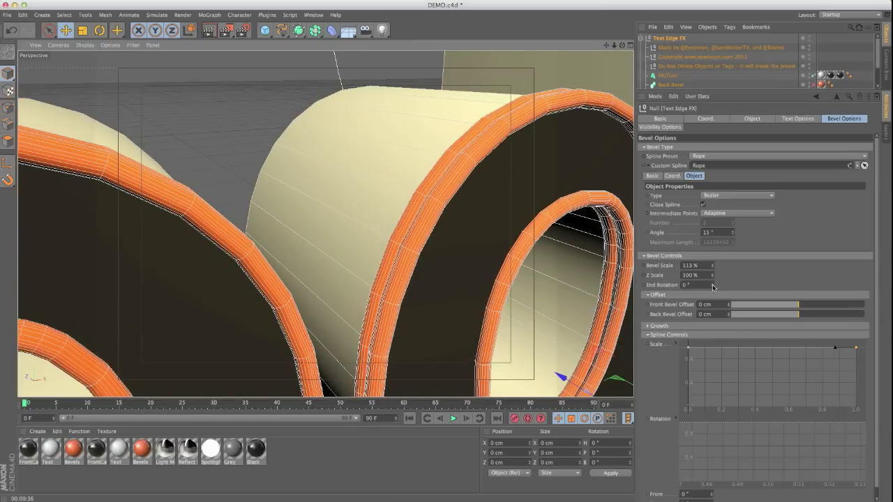
{"action": "mouse_move", "coordinate": [713, 286]}
{"action": "left_mouse_down"}
{"action": "mouse_move", "coordinate": [713, 272]}
{"action": "mouse_move", "coordinate": [713, 286]}
{"action": "left_mouse_up"}
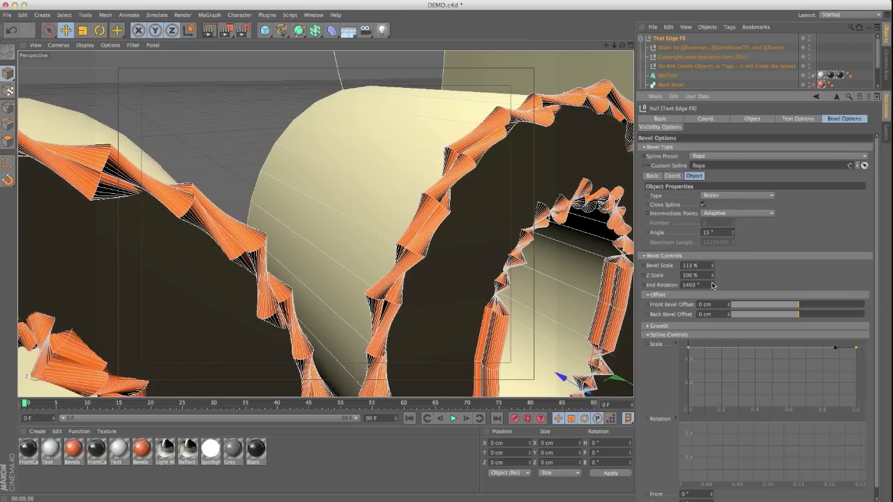
Smooth the twisted rope bevel by setting the adaptive subdivision angle to 2°.
{"action": "left_click", "coordinate": [649, 128]}
{"action": "left_click_drag", "start_coordinate": [733, 211], "coordinate": [734, 214]}
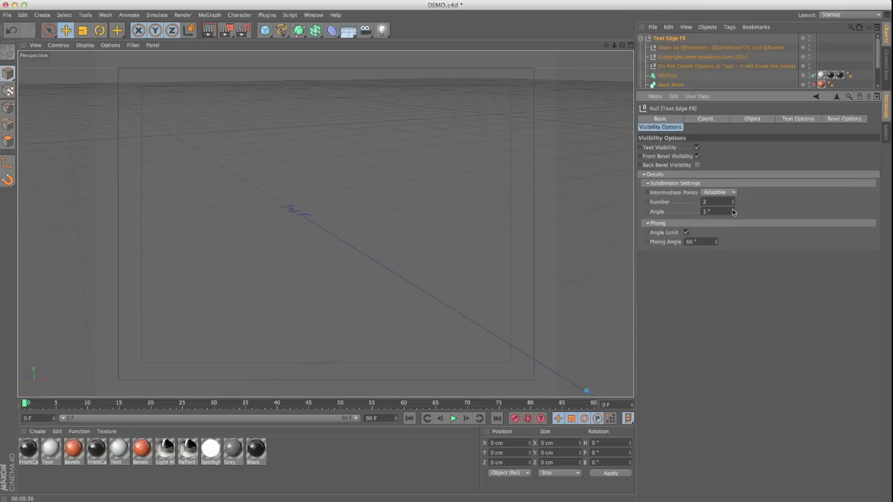
{"action": "left_click", "coordinate": [732, 210]}
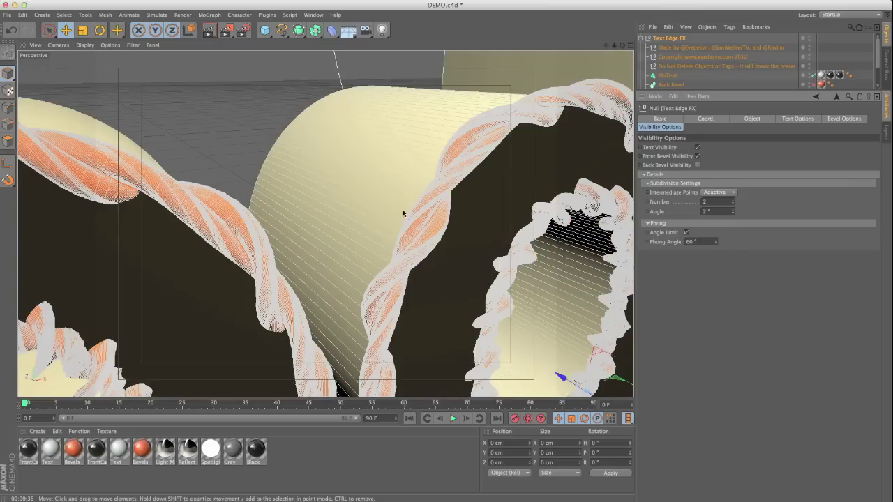
Change the bevel spline preset from Rope to Flower.
{"action": "left_click_drag", "start_coordinate": [251, 271], "coordinate": [337, 215], "text": "alt"}
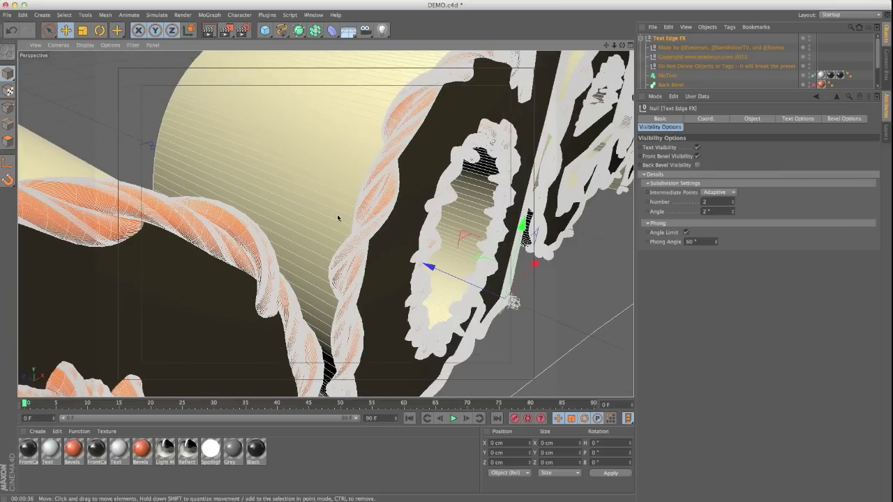
{"action": "left_click_drag", "start_coordinate": [215, 247], "coordinate": [403, 228], "text": "alt"}
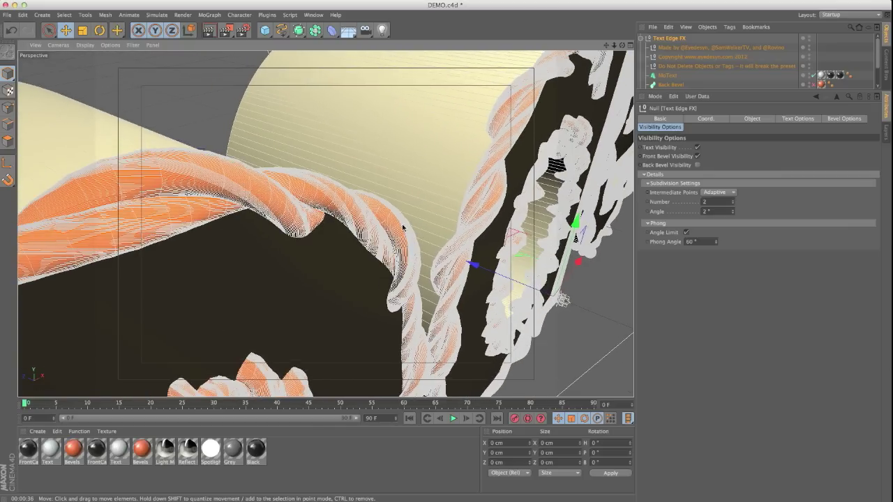
{"action": "left_click_drag", "start_coordinate": [282, 228], "coordinate": [240, 208], "text": "alt"}
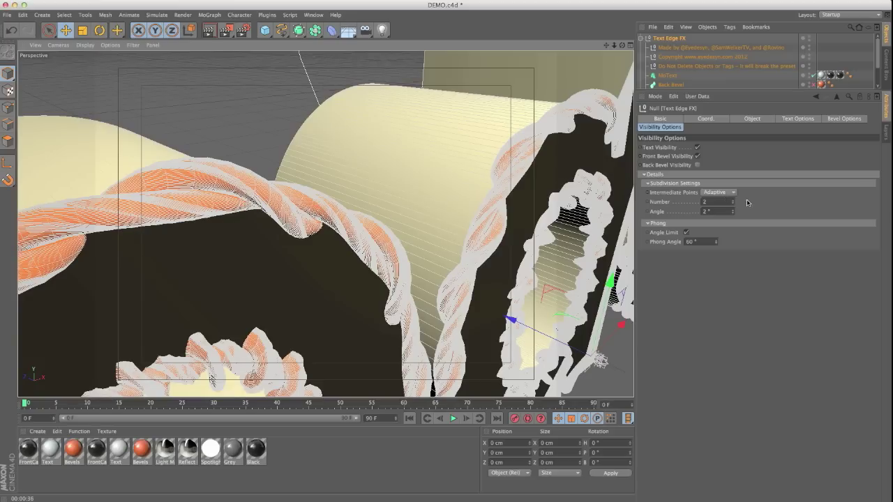
{"action": "left_click", "coordinate": [753, 120]}
{"action": "left_click", "coordinate": [783, 120]}
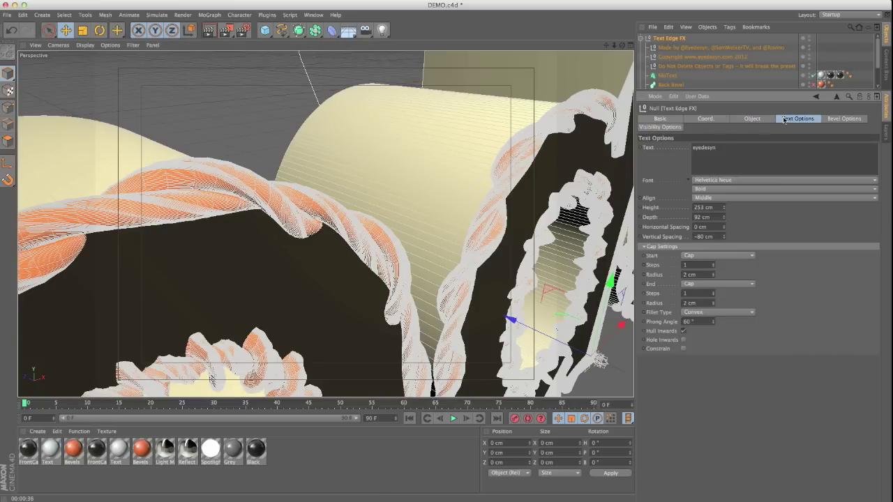
{"action": "left_click", "coordinate": [846, 120]}
{"action": "left_click", "coordinate": [726, 156]}
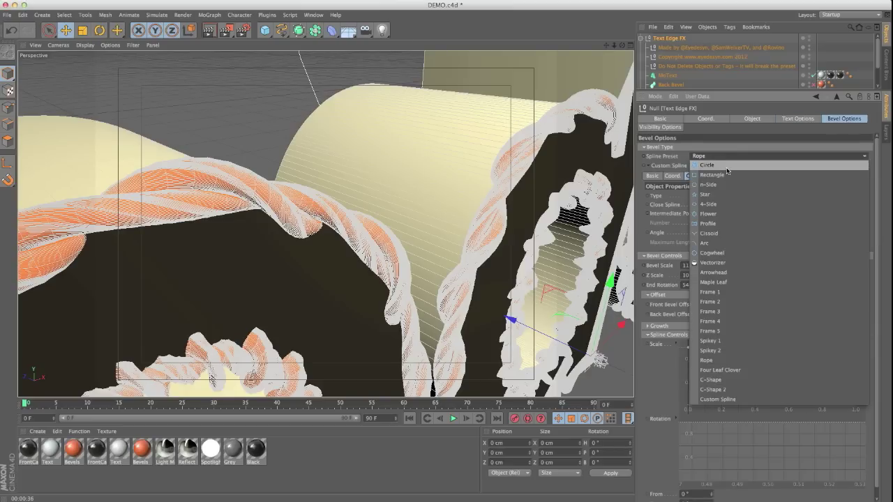
{"action": "left_click", "coordinate": [734, 214]}
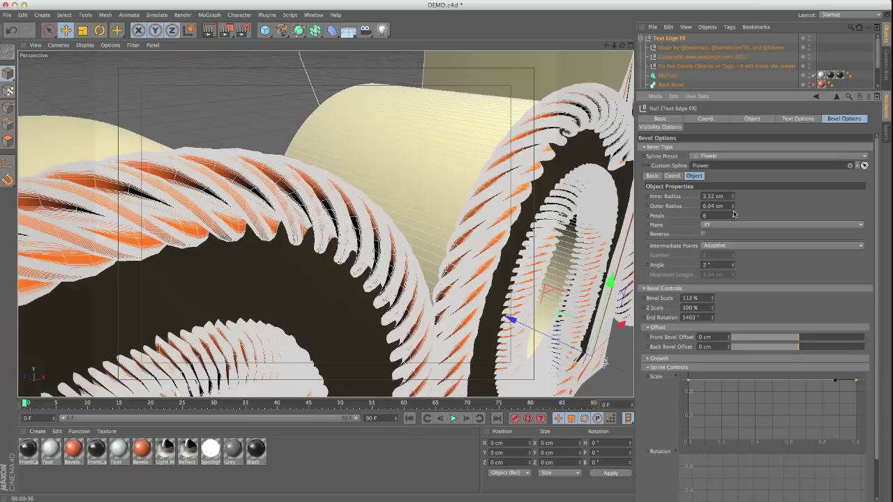
Reduce the Flower spline's outer radius to 4.04 cm and render the perspective view to preview the twisted bevel.
{"action": "left_click", "coordinate": [732, 208]}
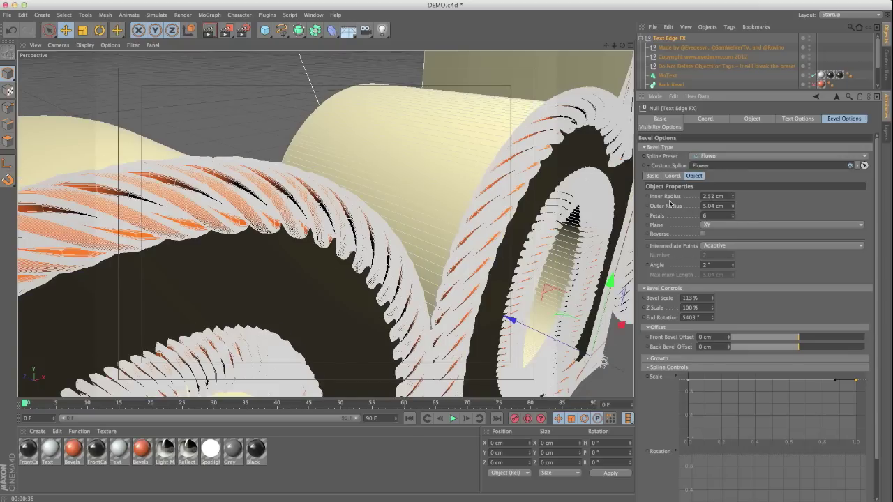
{"action": "left_click", "coordinate": [733, 208]}
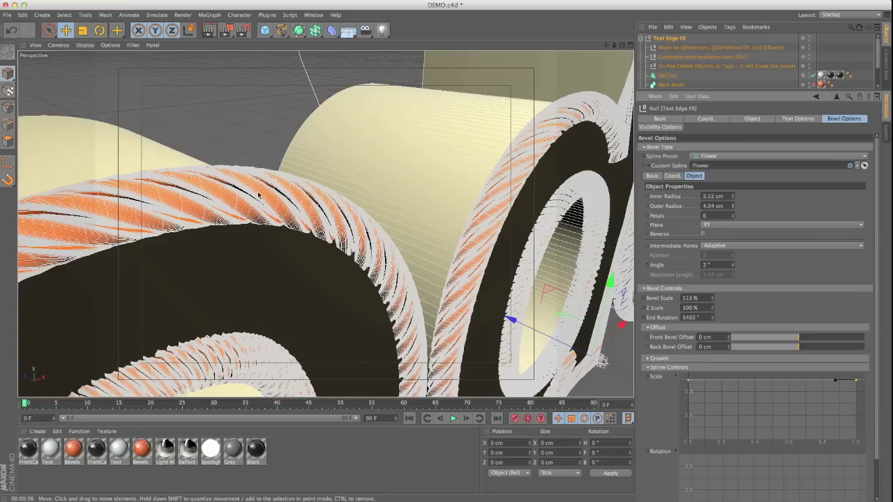
{"action": "left_click", "coordinate": [213, 32]}
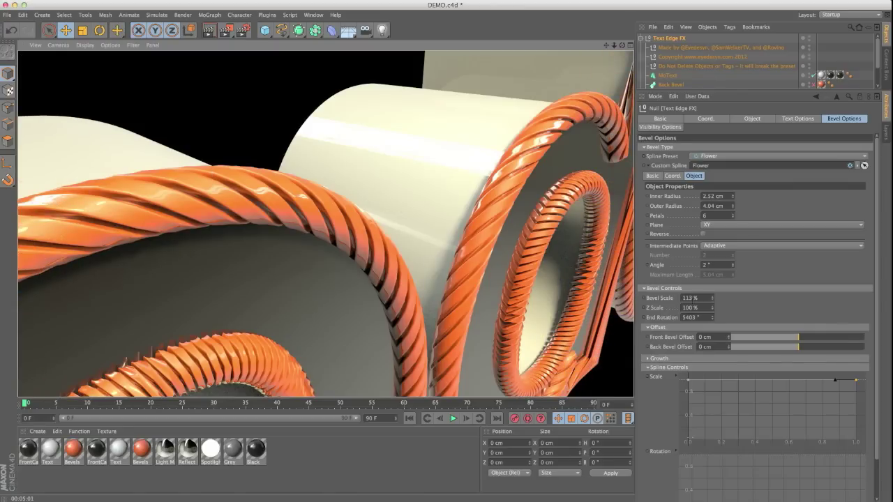
Reset the bevel's end rotation to 0° and set the bevel scale to 100%.
{"action": "mouse_move", "coordinate": [382, 255]}
{"action": "right_mouse_down", "text": "alt"}
{"action": "mouse_move", "coordinate": [300, 291]}
{"action": "mouse_move", "coordinate": [382, 292]}
{"action": "right_mouse_up", "text": "alt"}
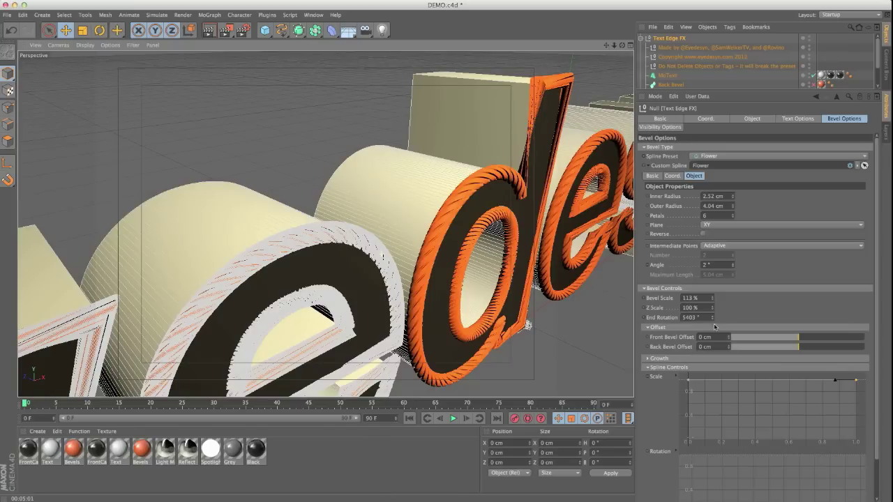
{"action": "left_click_drag", "start_coordinate": [699, 319], "coordinate": [664, 323]}
{"action": "type", "text": "100"}
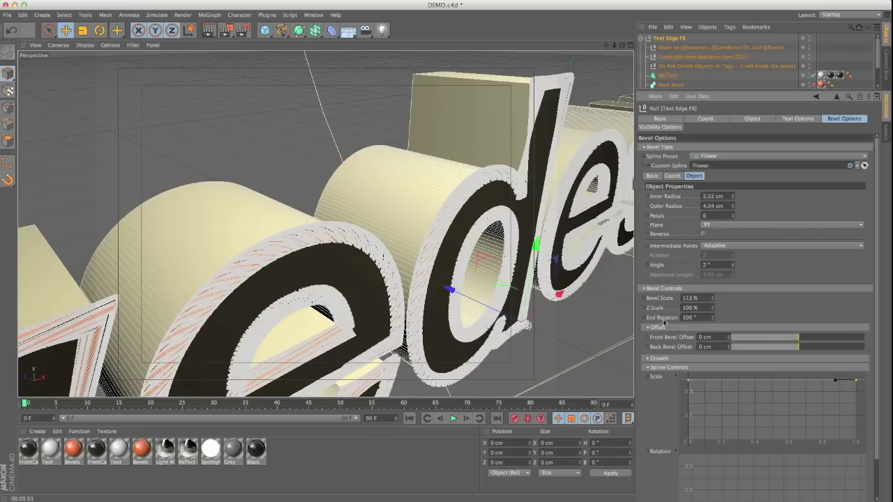
{"action": "key", "text": "Return"}
{"action": "left_click_drag", "start_coordinate": [701, 298], "coordinate": [669, 299]}
{"action": "type", "text": "100"}
{"action": "key", "text": "Return"}
Set the Text Edge FX phong angle limit to 10°.
{"action": "scroll", "coordinate": [851, 291], "scroll_direction": "down", "scroll_amount": 3}
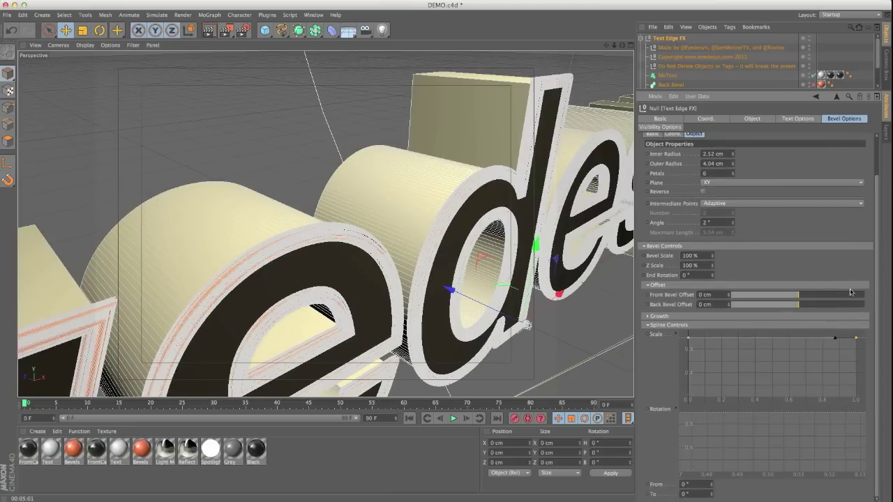
{"action": "left_click", "coordinate": [656, 127]}
{"action": "left_click", "coordinate": [703, 242]}
{"action": "type", "text": "10"}
{"action": "key", "text": "Return"}
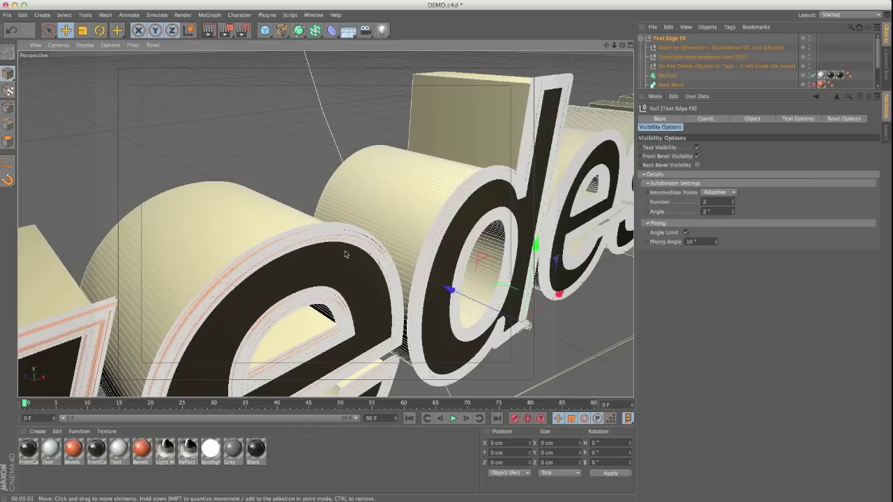
Set the adaptive subdivision angle to 15°.
{"action": "left_click_drag", "start_coordinate": [365, 263], "coordinate": [338, 234], "text": "alt"}
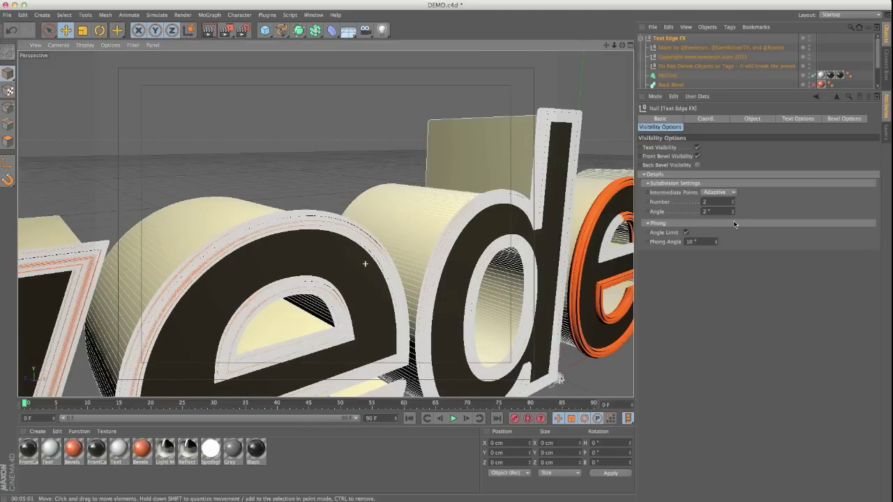
{"action": "double_click", "coordinate": [715, 211]}
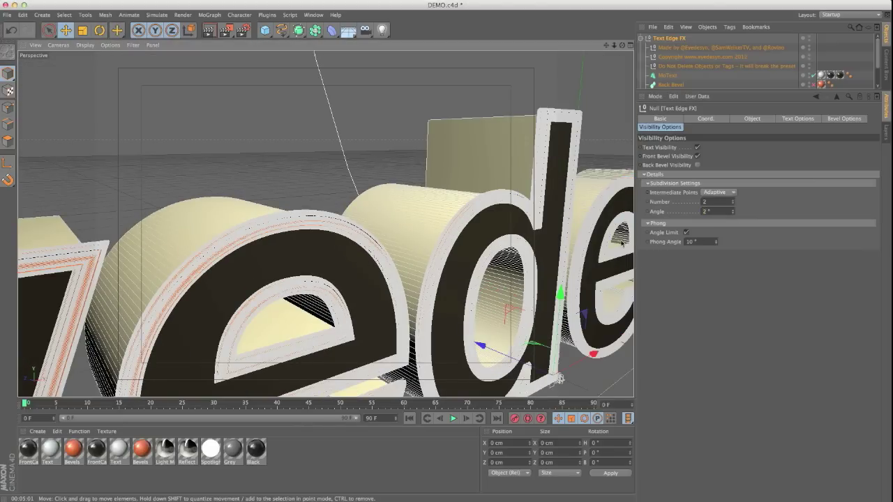
{"action": "right_click_drag", "start_coordinate": [622, 243], "coordinate": [383, 230], "text": "alt"}
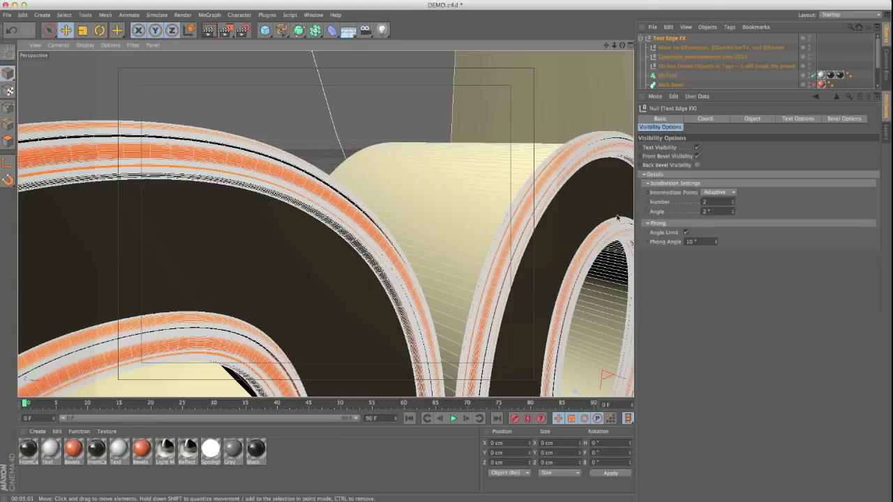
{"action": "left_click", "coordinate": [706, 202]}
{"action": "key", "text": "Tab"}
{"action": "key", "text": "Return"}
Raise the upper limit of the bevel's rotation spline control to 127°, with the letter d in close view.
{"action": "scroll", "coordinate": [446, 244], "scroll_direction": "down", "scroll_amount": 10}
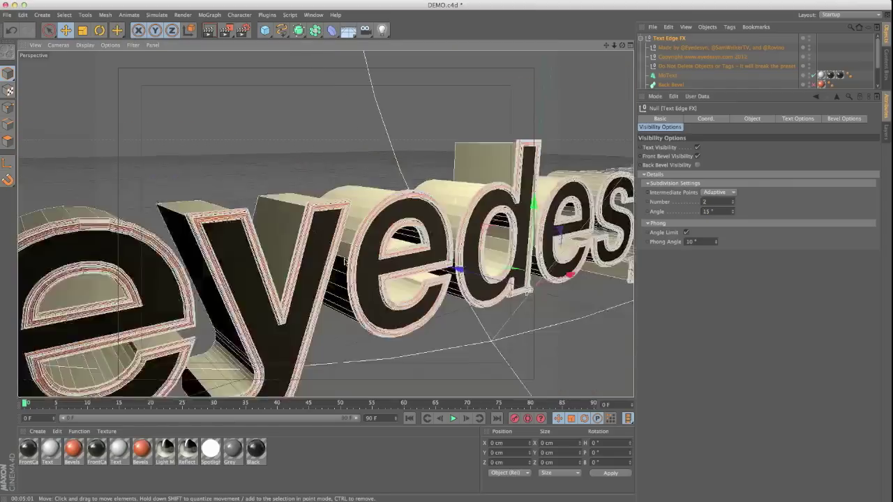
{"action": "middle_click_drag", "start_coordinate": [446, 244], "coordinate": [293, 249], "text": "alt"}
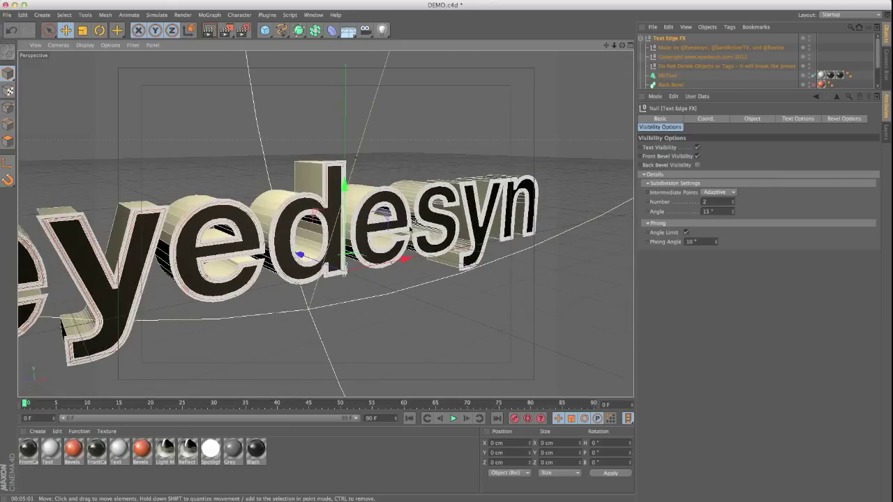
{"action": "middle_click_drag", "start_coordinate": [410, 228], "coordinate": [427, 223], "text": "alt"}
{"action": "left_click", "coordinate": [796, 119]}
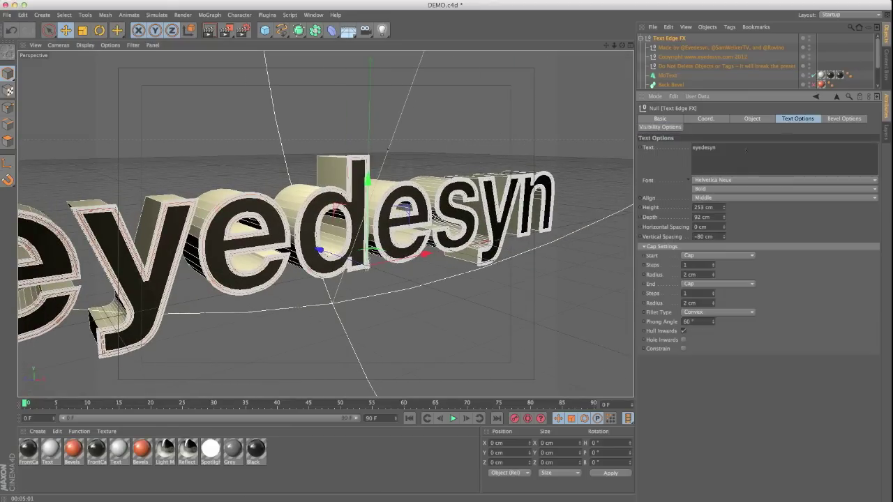
{"action": "left_click", "coordinate": [844, 120]}
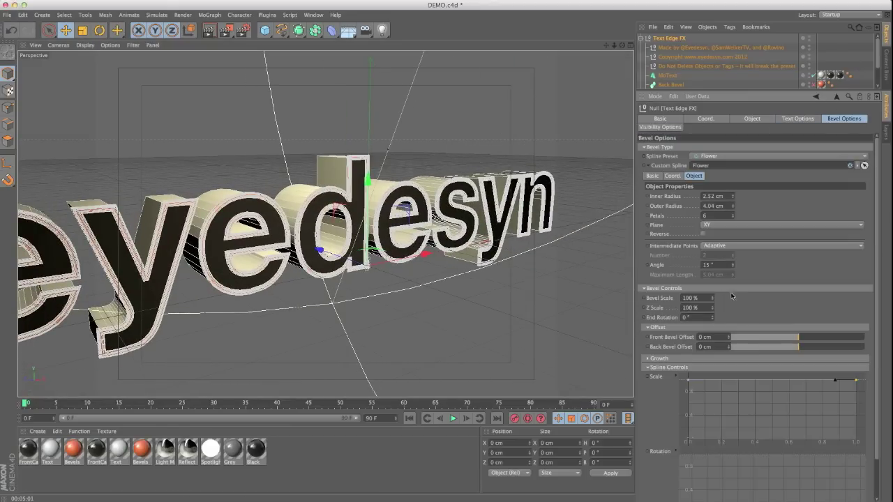
{"action": "scroll", "coordinate": [879, 233], "scroll_direction": "down", "scroll_amount": 2}
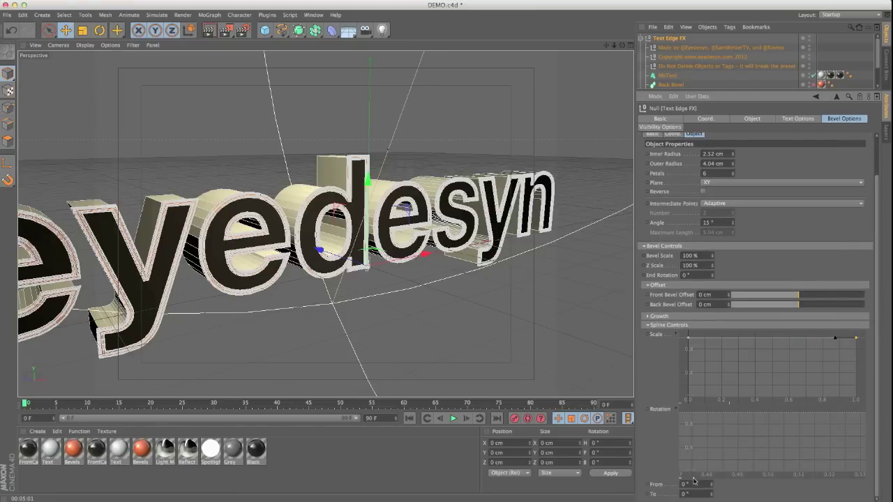
{"action": "right_click_drag", "start_coordinate": [369, 259], "coordinate": [457, 232], "text": "alt"}
{"action": "middle_click_drag", "start_coordinate": [273, 239], "coordinate": [335, 273], "text": "alt"}
{"action": "scroll", "coordinate": [335, 272], "scroll_direction": "up", "scroll_amount": 10}
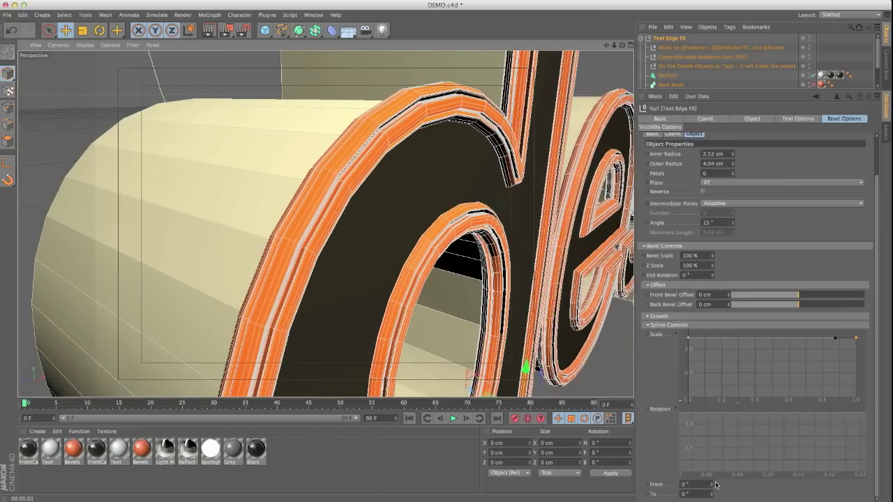
{"action": "mouse_move", "coordinate": [711, 494]}
{"action": "left_mouse_down"}
{"action": "mouse_move", "coordinate": [711, 447]}
{"action": "mouse_move", "coordinate": [711, 488]}
{"action": "left_mouse_up"}
Twist the Flower bevel with an end rotation of 5000° and refine it with a subdivision angle of 5°.
{"action": "left_click", "coordinate": [692, 276]}
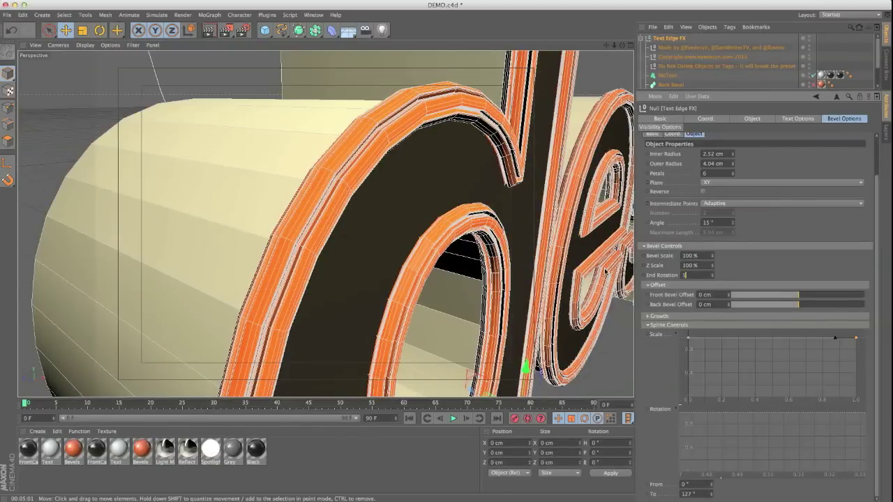
{"action": "key", "text": "Return"}
{"action": "left_click_drag", "start_coordinate": [405, 227], "coordinate": [381, 227], "text": "alt"}
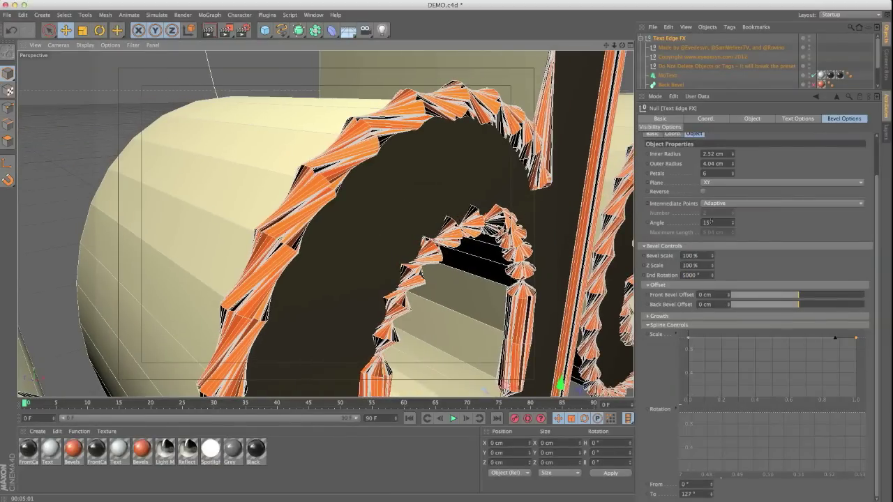
{"action": "left_click", "coordinate": [664, 128]}
{"action": "left_click_drag", "start_coordinate": [732, 213], "coordinate": [647, 210]}
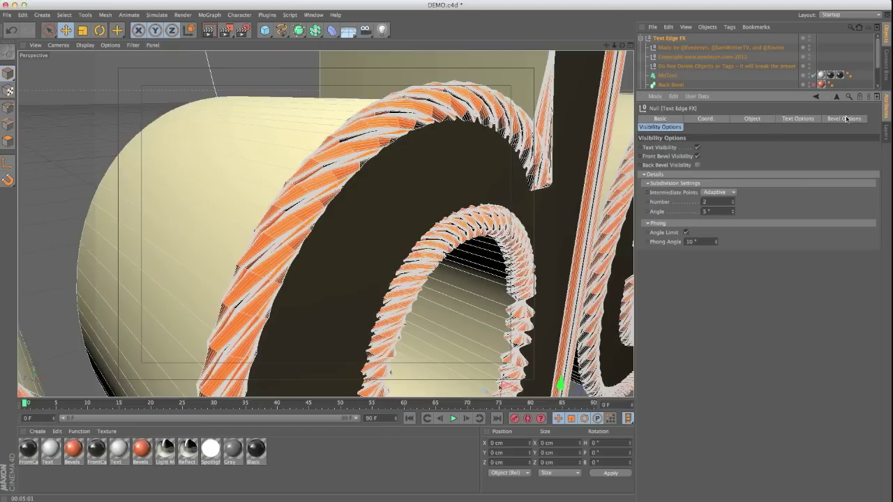
Increase the upper limit of the bevel's rotation spline control to 265°.
{"action": "left_click", "coordinate": [846, 120]}
{"action": "scroll", "coordinate": [880, 266], "scroll_direction": "down", "scroll_amount": 3}
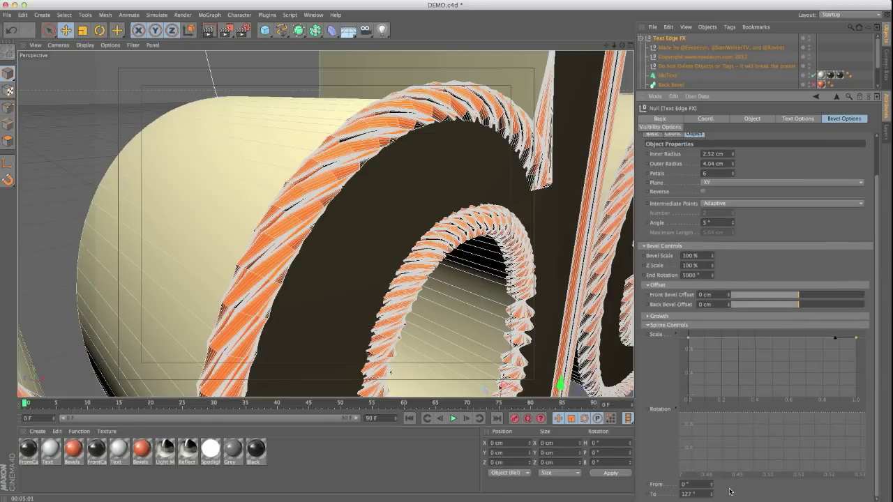
{"action": "left_click_drag", "start_coordinate": [712, 496], "coordinate": [785, 359]}
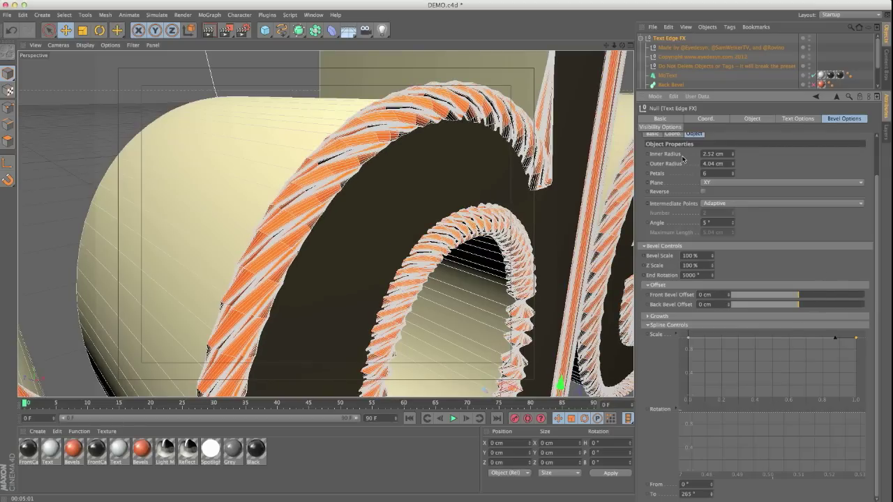
Turn off the text visibility and inspect the front bevel ropes on their own from several angles.
{"action": "left_click", "coordinate": [787, 116]}
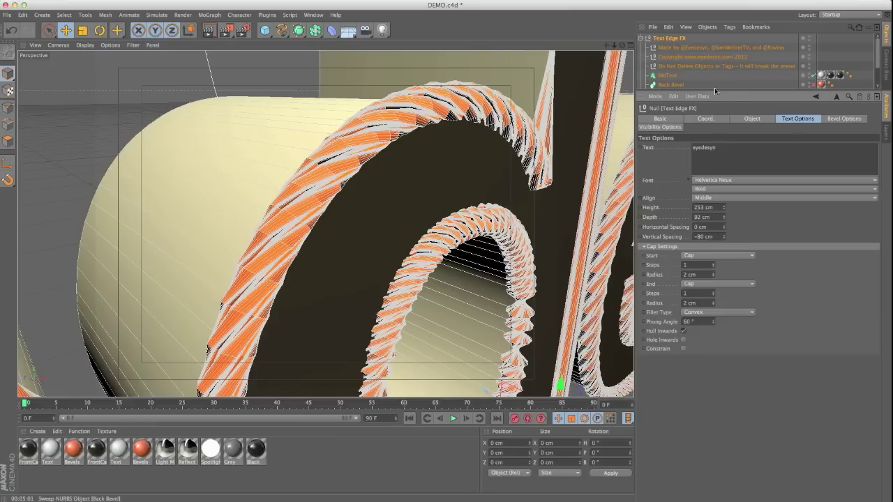
{"action": "left_click", "coordinate": [844, 119]}
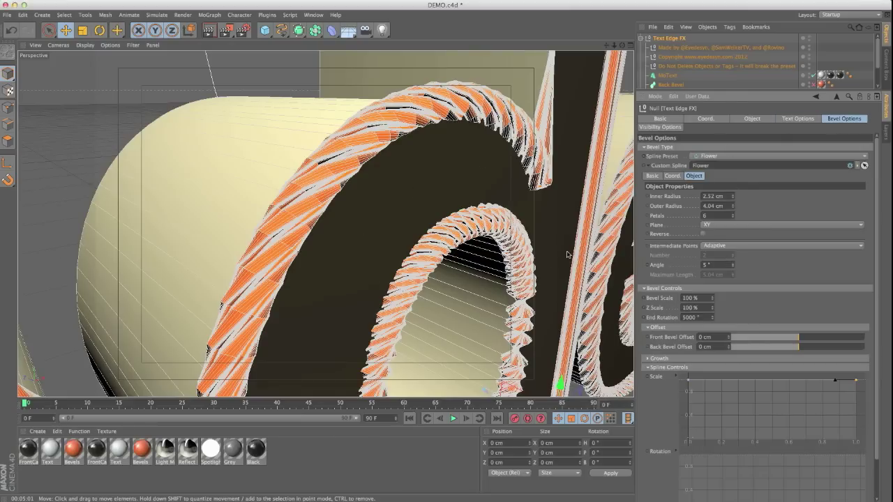
{"action": "left_click_drag", "start_coordinate": [518, 265], "coordinate": [538, 260], "text": "alt"}
{"action": "middle_click_drag", "start_coordinate": [539, 260], "coordinate": [452, 235], "text": "alt"}
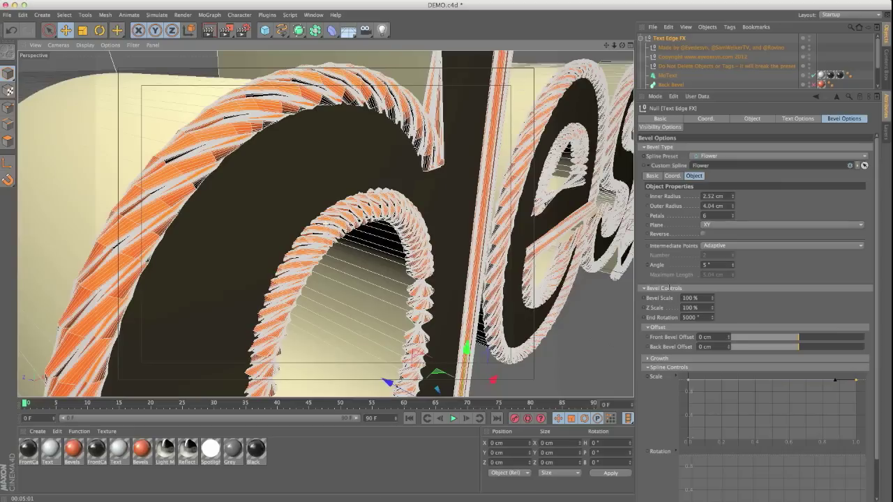
{"action": "left_click", "coordinate": [669, 129]}
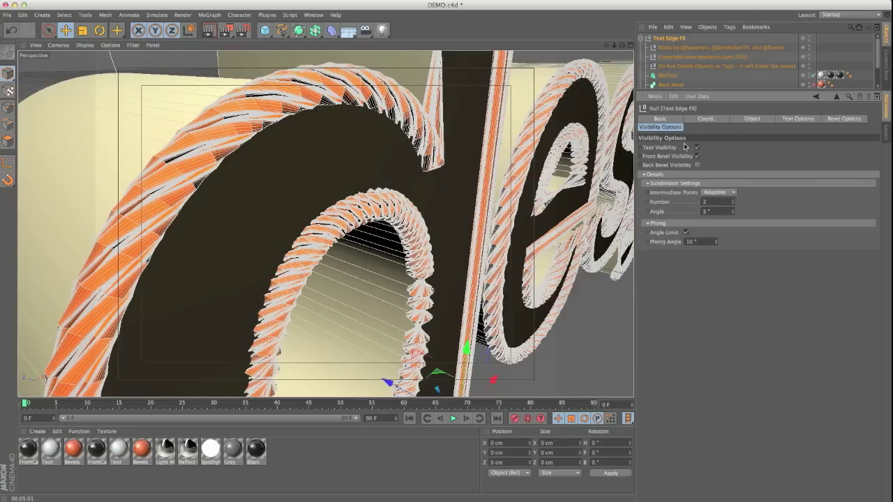
{"action": "left_click", "coordinate": [698, 149]}
{"action": "left_click_drag", "start_coordinate": [391, 233], "coordinate": [420, 224], "text": "alt"}
{"action": "left_click_drag", "start_coordinate": [340, 334], "coordinate": [446, 230], "text": "alt"}
{"action": "right_click_drag", "start_coordinate": [441, 265], "coordinate": [386, 280], "text": "alt"}
{"action": "middle_click_drag", "start_coordinate": [326, 223], "coordinate": [438, 271], "text": "alt"}
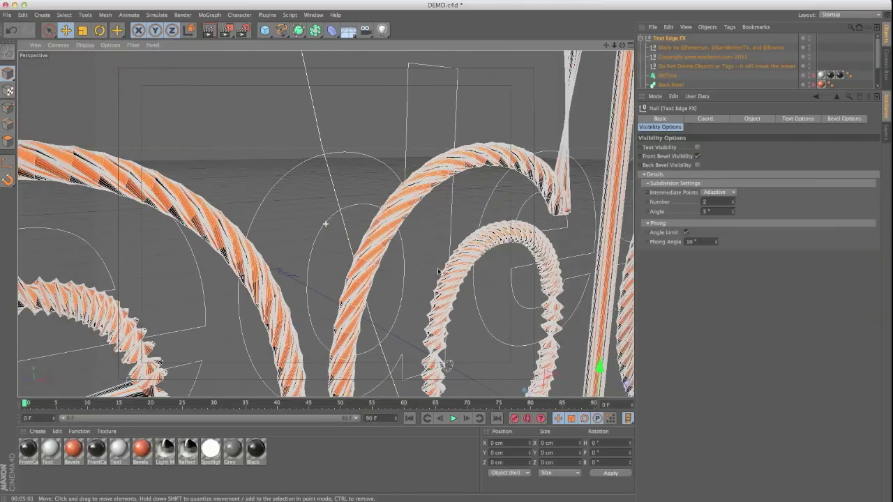
{"action": "left_click_drag", "start_coordinate": [479, 187], "coordinate": [325, 223], "text": "alt"}
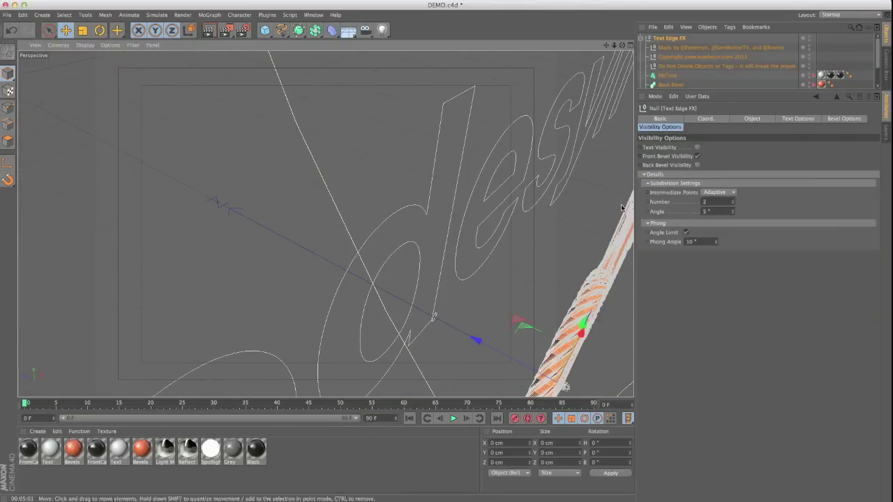
{"action": "left_click_drag", "start_coordinate": [465, 233], "coordinate": [363, 209], "text": "alt"}
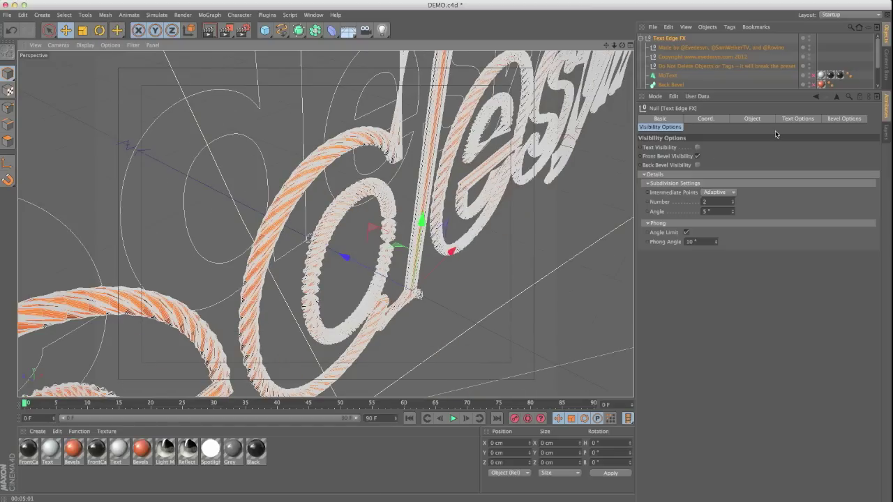
Turn the text visibility back on and enable the back bevel visibility.
{"action": "left_click", "coordinate": [697, 147]}
{"action": "left_click", "coordinate": [697, 166]}
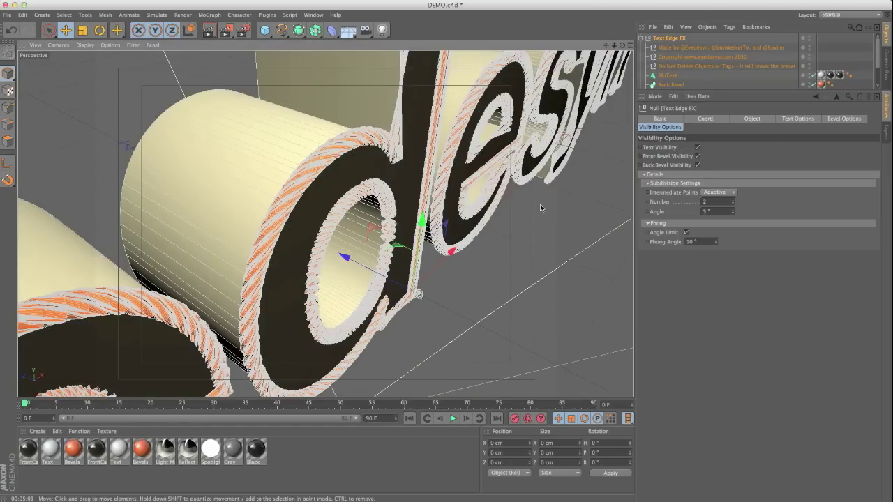
Reset the bevel's end rotation to 0° to remove the rope twist.
{"action": "left_click_drag", "start_coordinate": [540, 207], "coordinate": [522, 196], "text": "alt"}
{"action": "left_click", "coordinate": [834, 120]}
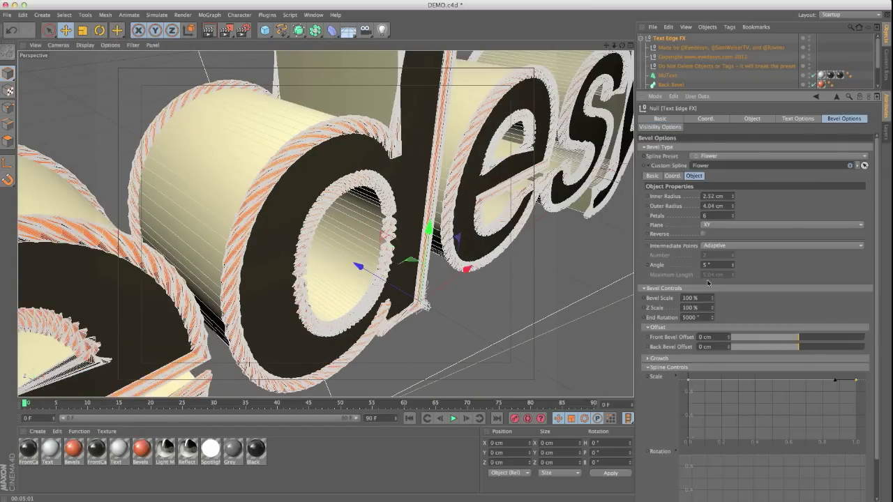
{"action": "left_click_drag", "start_coordinate": [707, 316], "coordinate": [609, 327]}
{"action": "type", "text": "0"}
{"action": "key", "text": "Return"}
Try a text subdivision angle of 50°, and settle on 20°.
{"action": "left_click", "coordinate": [648, 128]}
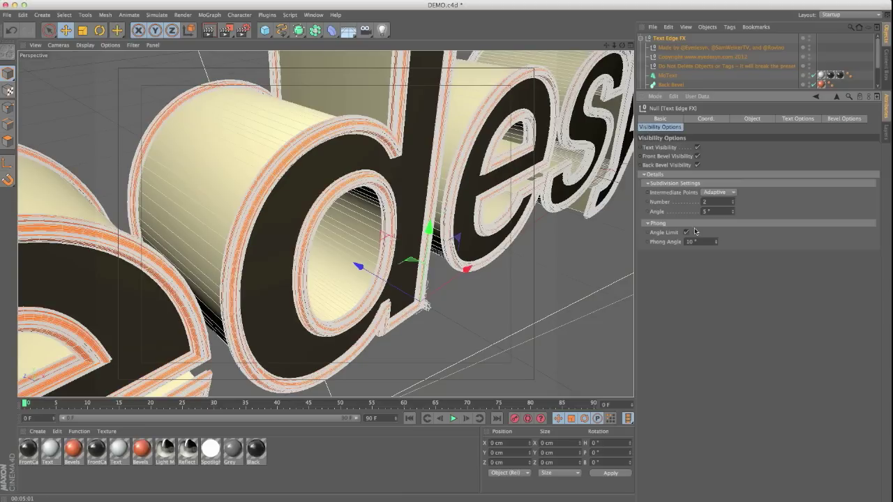
{"action": "left_click", "coordinate": [717, 211]}
{"action": "type", "text": "50"}
{"action": "key", "text": "Return"}
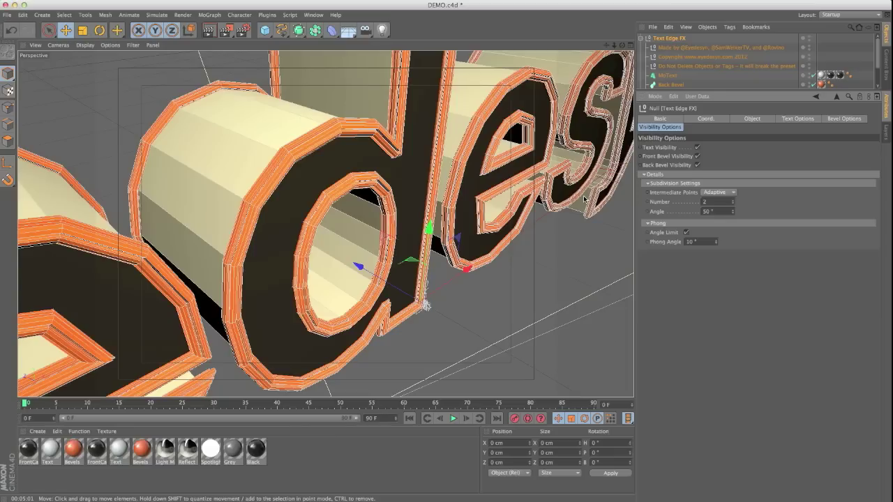
{"action": "type", "text": "20"}
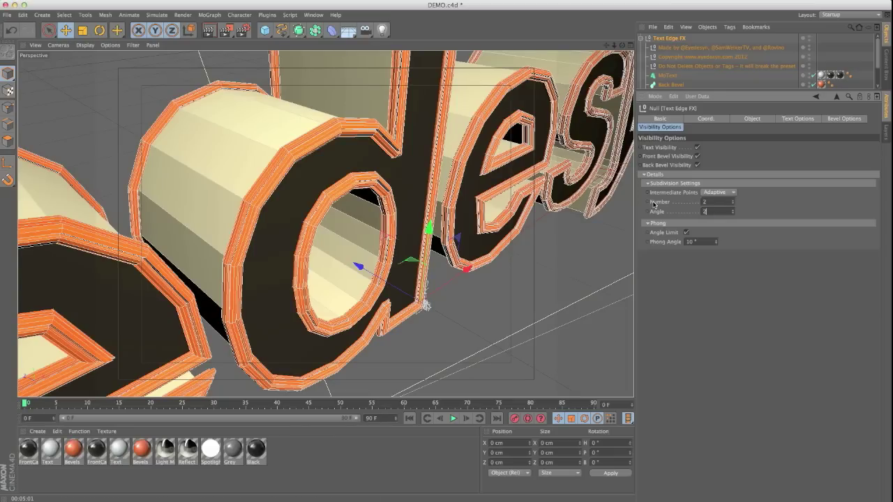
{"action": "key", "text": "Return"}
{"action": "left_click", "coordinate": [799, 119]}
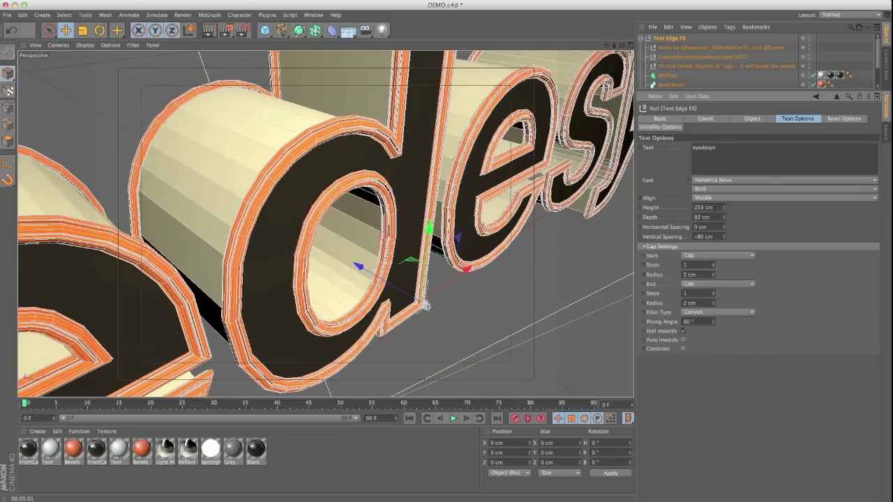
Switch the bevel's spline preset from Flower to Cogwheel and inspect the edge profile up close.
{"action": "left_click", "coordinate": [841, 123]}
{"action": "left_click_drag", "start_coordinate": [447, 313], "coordinate": [398, 305], "text": "alt"}
{"action": "right_click_drag", "start_coordinate": [399, 305], "coordinate": [417, 232], "text": "alt"}
{"action": "left_click", "coordinate": [701, 156]}
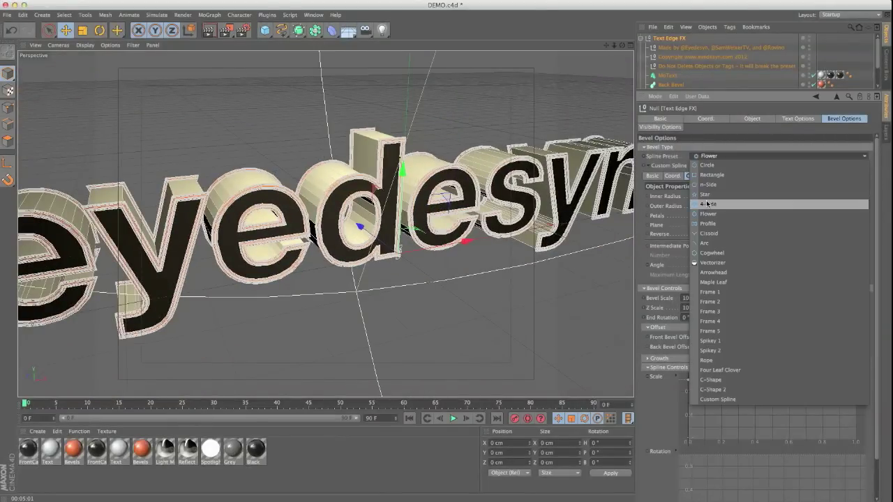
{"action": "left_click", "coordinate": [713, 253]}
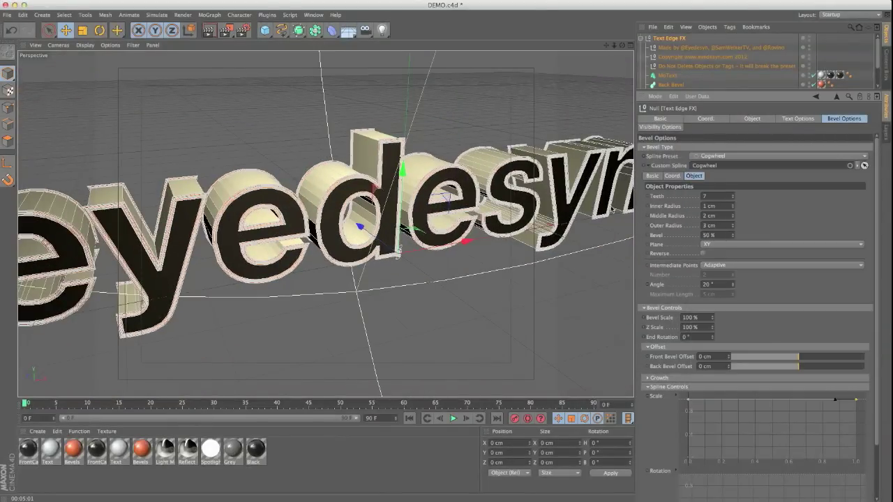
{"action": "scroll", "coordinate": [449, 175], "scroll_direction": "up", "scroll_amount": 3}
{"action": "left_click_drag", "start_coordinate": [448, 175], "coordinate": [494, 204], "text": "alt"}
{"action": "scroll", "coordinate": [335, 225], "scroll_direction": "up", "scroll_amount": 4}
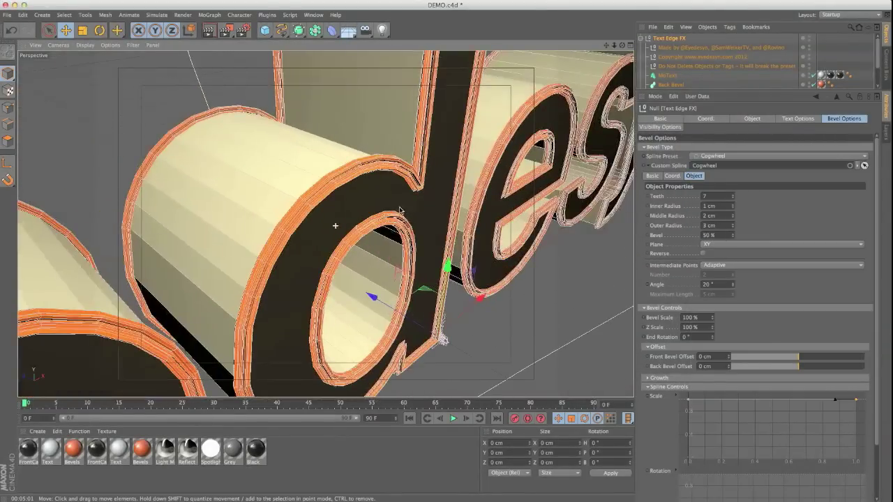
{"action": "left_click_drag", "start_coordinate": [386, 212], "coordinate": [419, 246], "text": "alt"}
{"action": "scroll", "coordinate": [420, 290], "scroll_direction": "down", "scroll_amount": 5}
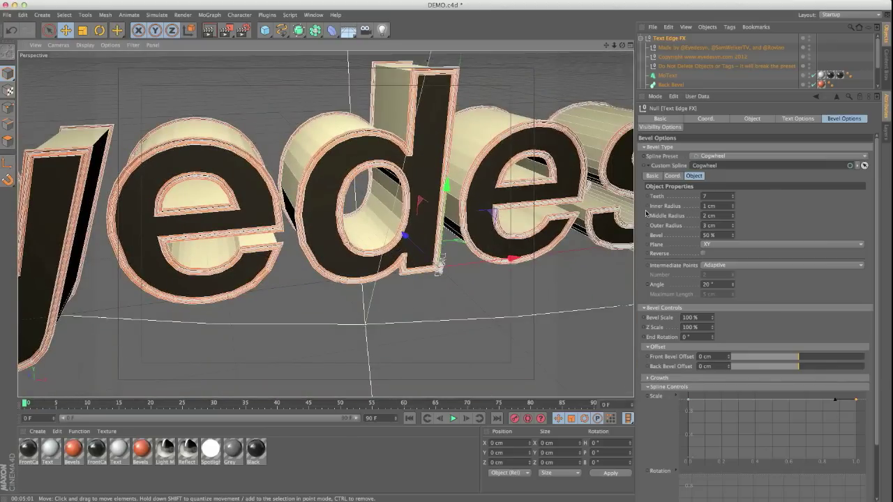
Give the Cogwheel bevel 10 teeth and 3 cm inner and middle radii, and offset the front bevel -2 cm and back bevel -55 cm.
{"action": "mouse_move", "coordinate": [733, 196]}
{"action": "left_mouse_down"}
{"action": "mouse_move", "coordinate": [733, 187]}
{"action": "mouse_move", "coordinate": [732, 203]}
{"action": "left_mouse_up"}
{"action": "left_click", "coordinate": [732, 214]}
{"action": "scroll", "coordinate": [544, 296], "scroll_direction": "down", "scroll_amount": 3}
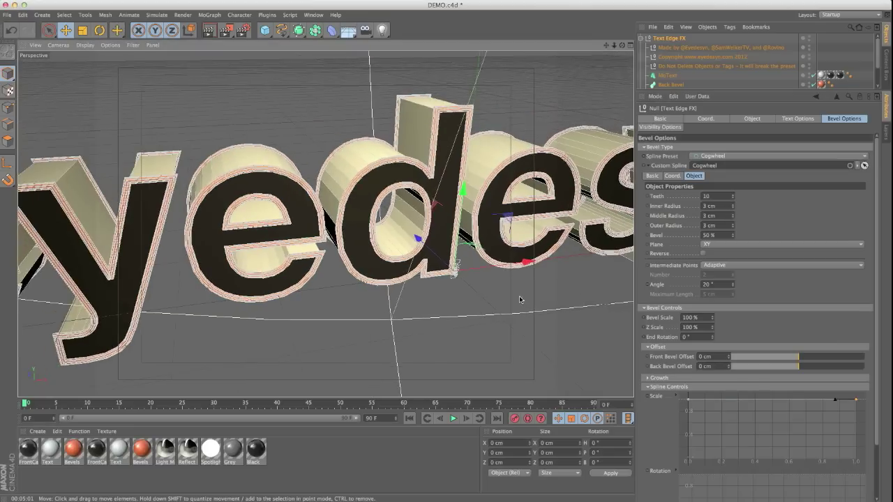
{"action": "middle_click_drag", "start_coordinate": [522, 299], "coordinate": [473, 242], "text": "alt"}
{"action": "left_click_drag", "start_coordinate": [790, 351], "coordinate": [762, 346]}
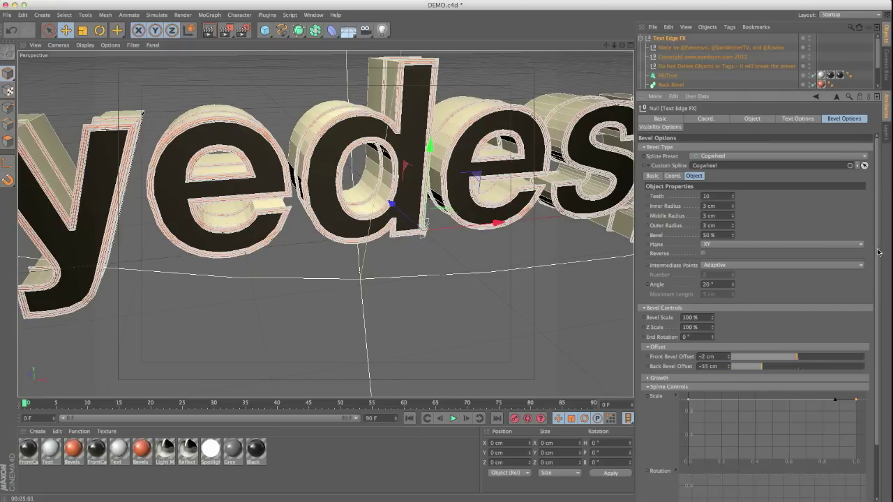
Change the Bevels material's color to yellow-green with RGB 222, 230, 9.
{"action": "left_click_drag", "start_coordinate": [879, 252], "coordinate": [877, 314]}
{"action": "left_click_drag", "start_coordinate": [725, 89], "coordinate": [725, 203]}
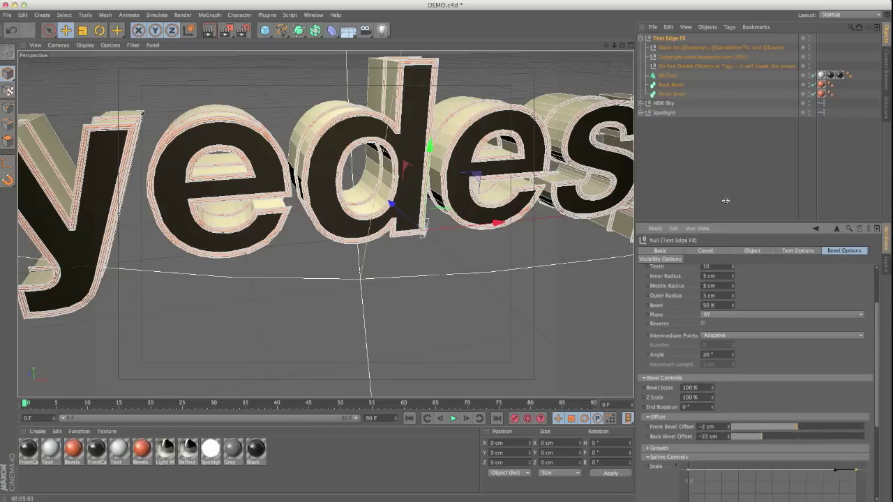
{"action": "double_click", "coordinate": [70, 450]}
{"action": "left_click_drag", "start_coordinate": [183, 54], "coordinate": [273, 102]}
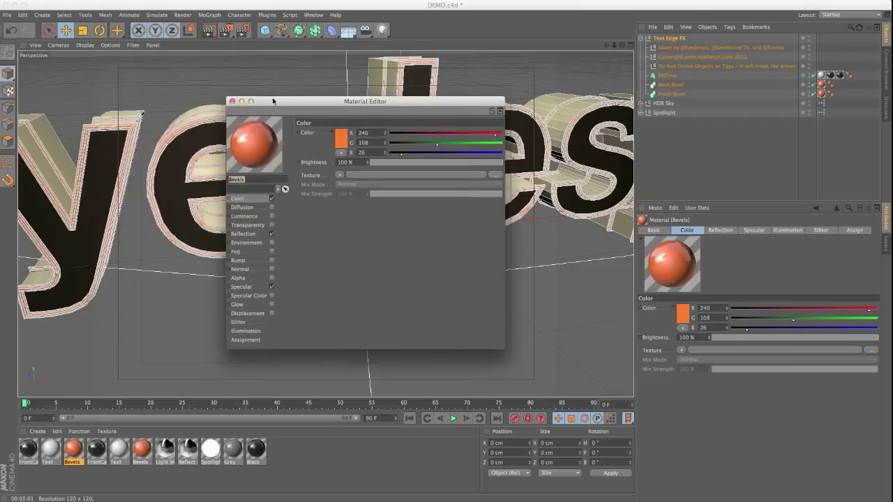
{"action": "left_click", "coordinate": [340, 141]}
{"action": "left_click_drag", "start_coordinate": [341, 142], "coordinate": [346, 117]}
{"action": "left_click", "coordinate": [338, 110]}
{"action": "left_click", "coordinate": [360, 177]}
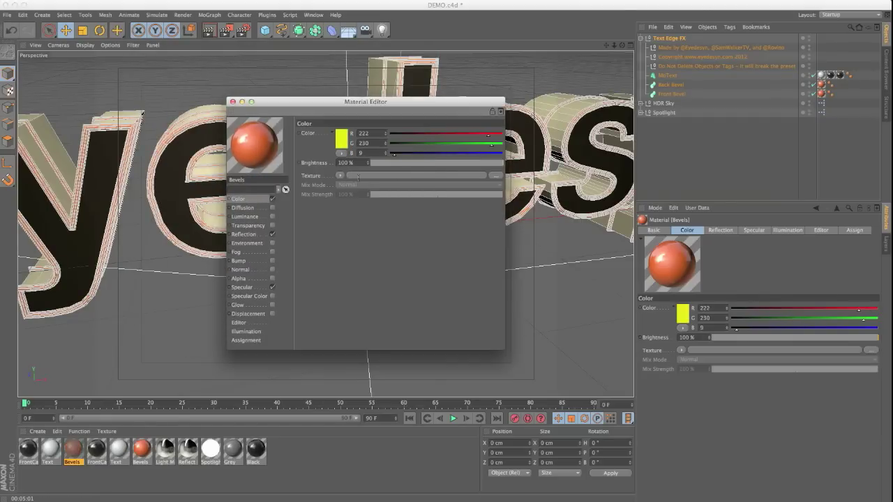
{"action": "left_click", "coordinate": [233, 102]}
Review the material tags assigned to the Front Bevel, Back Bevel and MoText objects.
{"action": "left_click_drag", "start_coordinate": [229, 184], "coordinate": [349, 244], "text": "alt"}
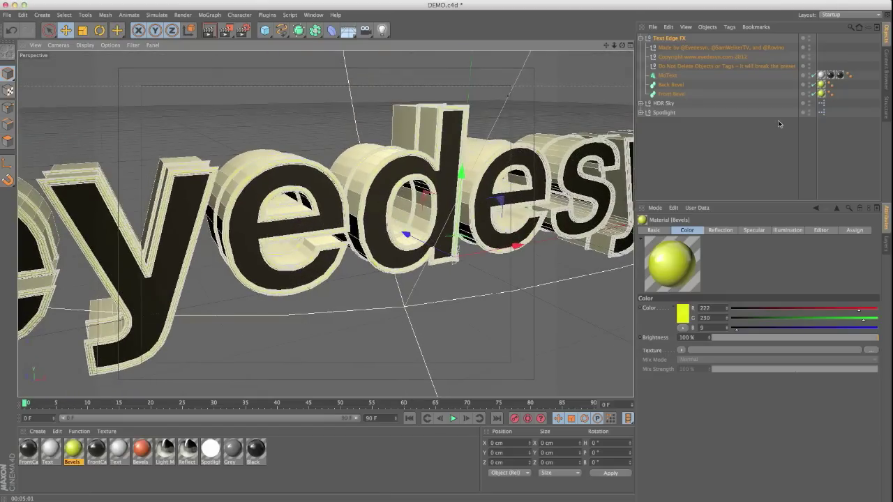
{"action": "left_click", "coordinate": [671, 94]}
{"action": "left_click", "coordinate": [821, 93]}
{"action": "left_click", "coordinate": [821, 85]}
{"action": "left_click", "coordinate": [840, 74]}
{"action": "left_click", "coordinate": [830, 74]}
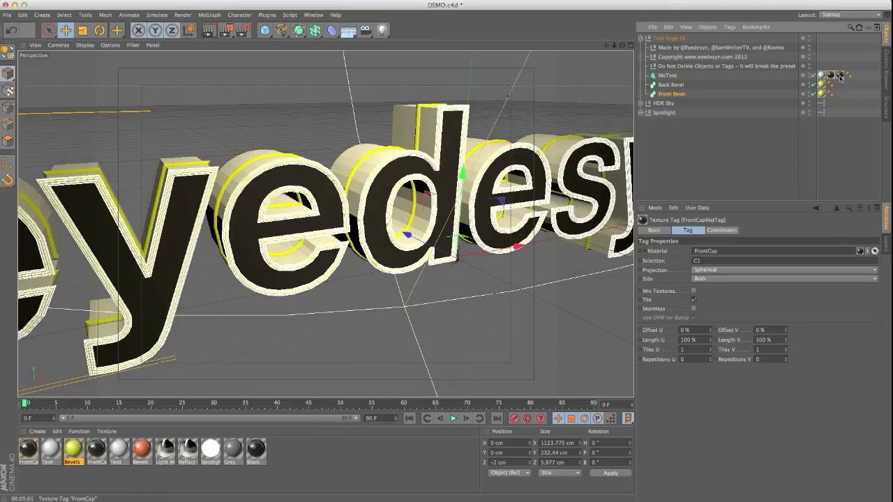
{"action": "left_click", "coordinate": [821, 75]}
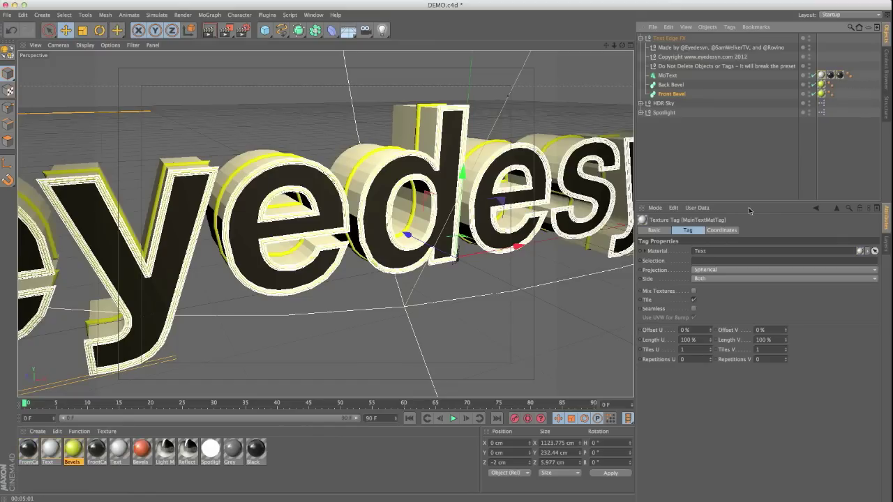
Replace the main text material on the MoText object with the Grey material.
{"action": "left_click_drag", "start_coordinate": [352, 190], "coordinate": [274, 291], "text": "alt"}
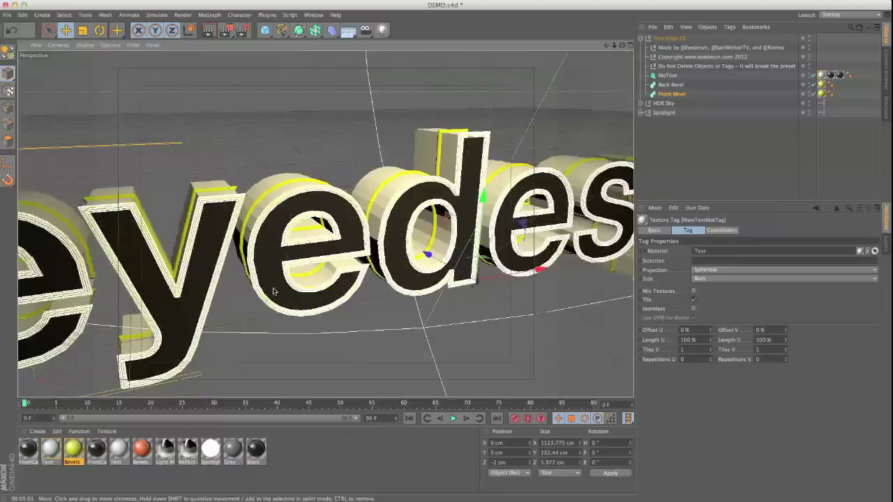
{"action": "left_click_drag", "start_coordinate": [229, 452], "coordinate": [821, 75]}
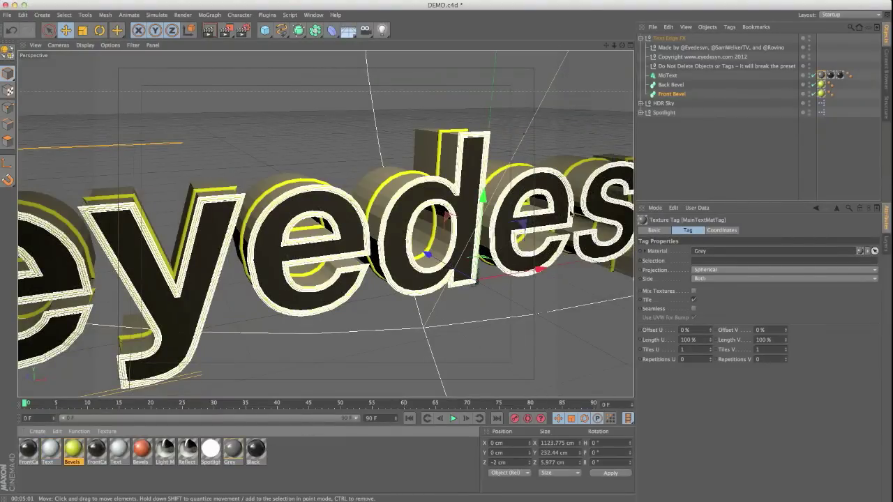
{"action": "left_click_drag", "start_coordinate": [411, 240], "coordinate": [398, 276], "text": "alt"}
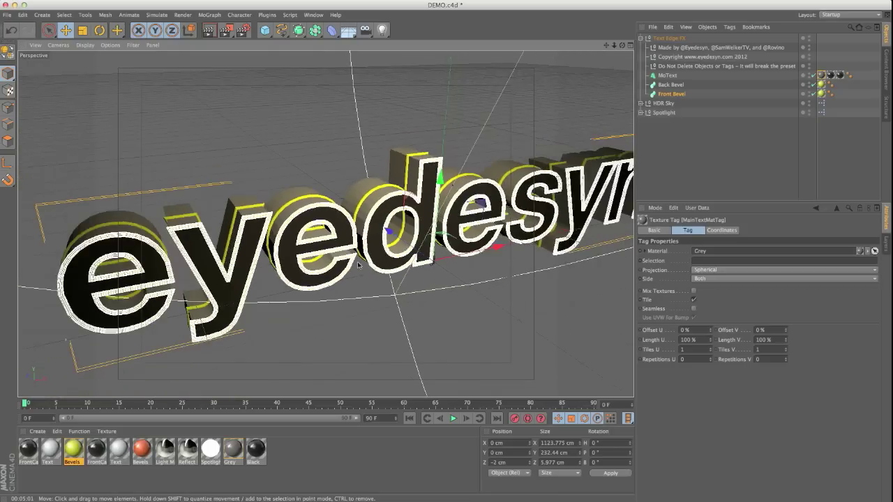
Apply the orange Bevels material to the Back Bevel and inspect the two-colored text from several angles.
{"action": "left_click_drag", "start_coordinate": [144, 457], "coordinate": [823, 85]}
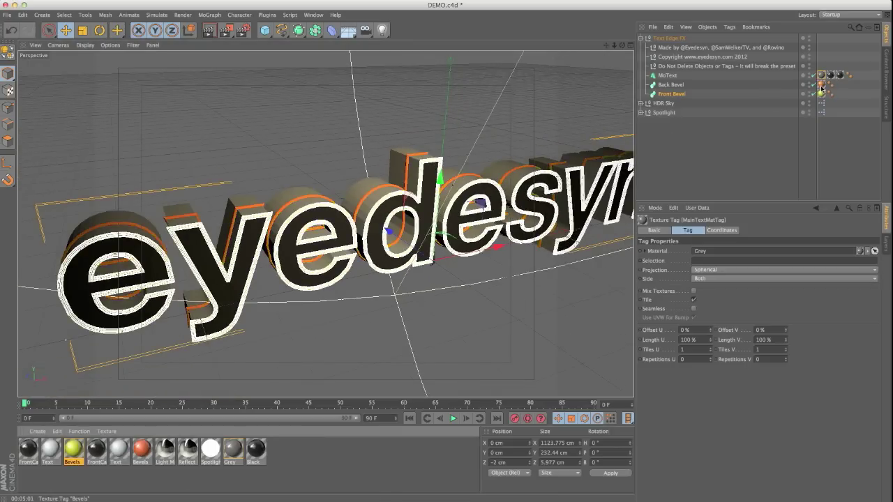
{"action": "left_click_drag", "start_coordinate": [416, 227], "coordinate": [457, 262], "text": "alt"}
{"action": "left_click", "coordinate": [475, 280]}
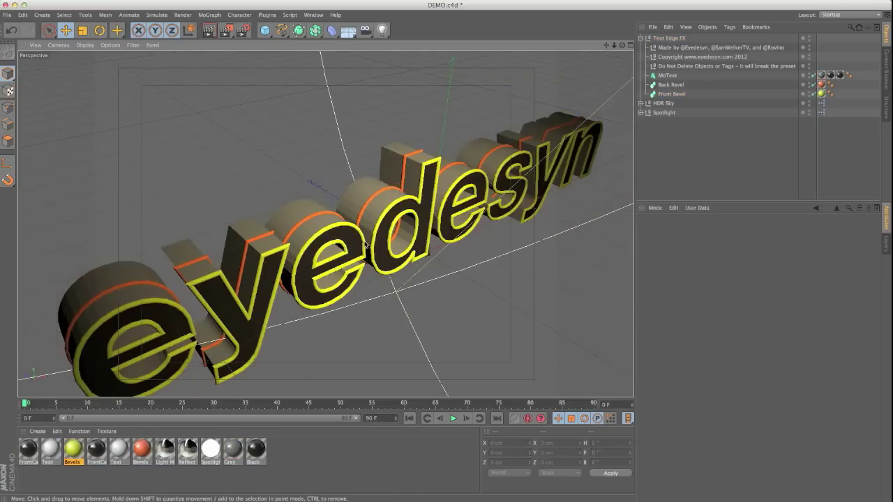
{"action": "left_click_drag", "start_coordinate": [368, 259], "coordinate": [295, 212], "text": "alt"}
{"action": "left_click_drag", "start_coordinate": [446, 211], "coordinate": [340, 244], "text": "alt"}
{"action": "scroll", "coordinate": [408, 248], "scroll_direction": "down", "scroll_amount": 3}
{"action": "scroll", "coordinate": [341, 243], "scroll_direction": "up", "scroll_amount": 4}
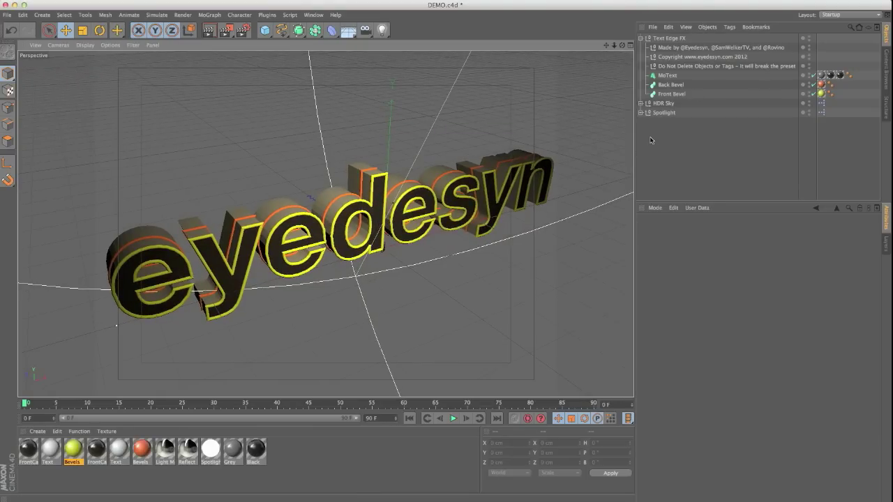
{"action": "left_click_drag", "start_coordinate": [439, 218], "coordinate": [420, 201], "text": "alt"}
Shape the Text Edge FX bevel's Scale spline to start near 0.8, dip to about 0.2 midway and rise back to full.
{"action": "left_click", "coordinate": [670, 38]}
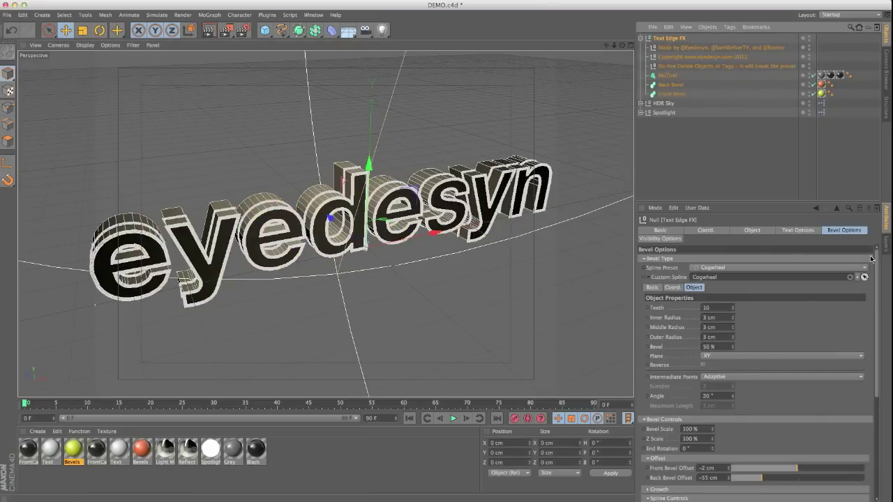
{"action": "left_click_drag", "start_coordinate": [805, 205], "coordinate": [794, 89]}
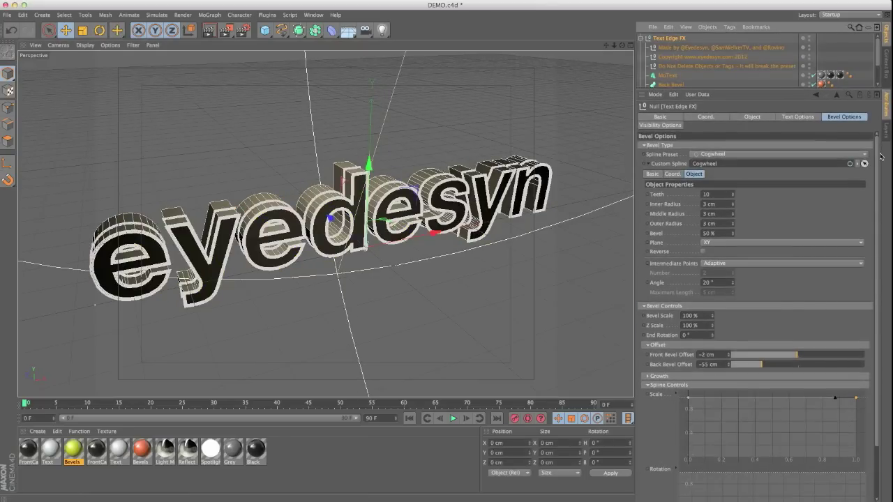
{"action": "scroll", "coordinate": [876, 245], "scroll_direction": "down", "scroll_amount": 3}
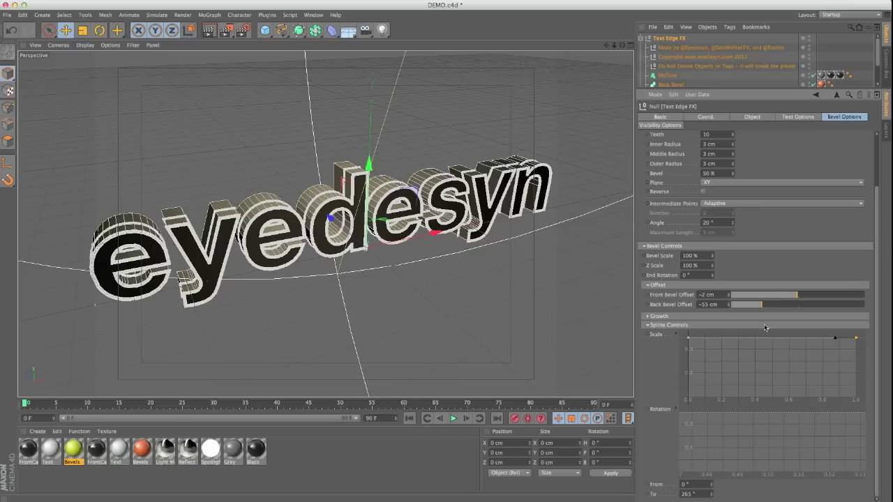
{"action": "left_click_drag", "start_coordinate": [856, 338], "coordinate": [860, 353]}
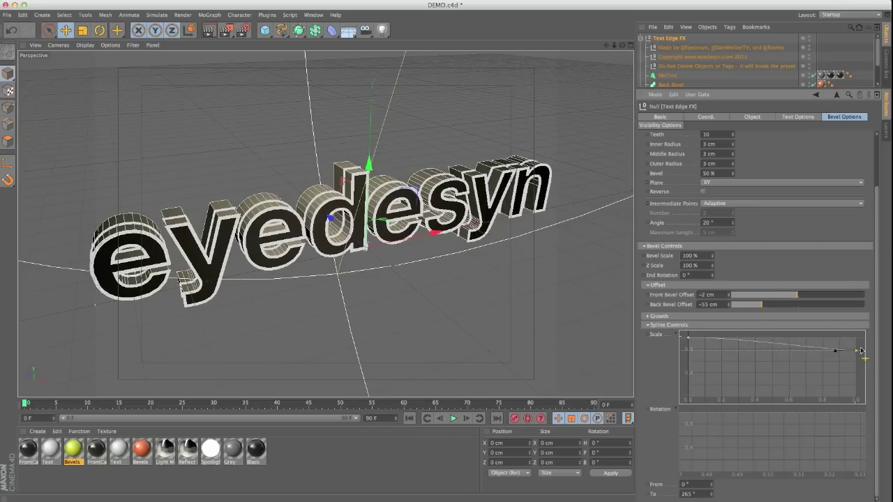
{"action": "left_click_drag", "start_coordinate": [778, 347], "coordinate": [765, 386]}
{"action": "left_click", "coordinate": [776, 355], "text": "ctrl"}
{"action": "left_click_drag", "start_coordinate": [856, 360], "coordinate": [857, 339]}
{"action": "scroll", "coordinate": [469, 204], "scroll_direction": "up", "scroll_amount": 10}
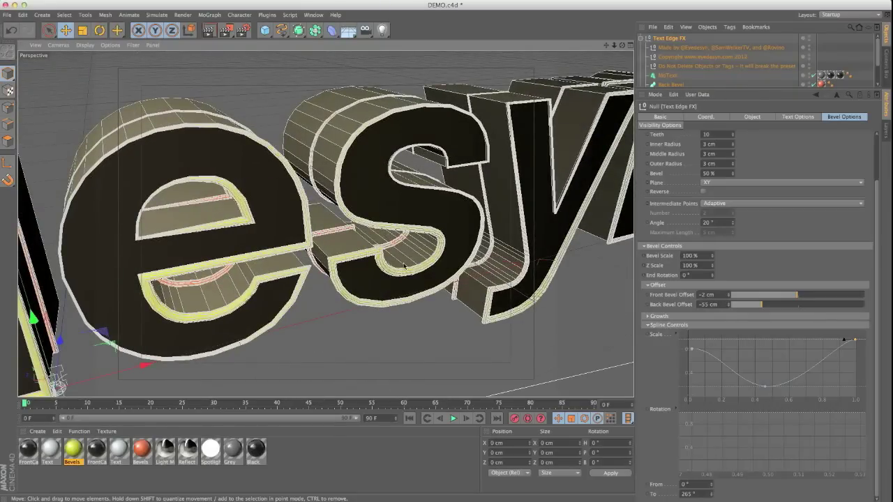
{"action": "scroll", "coordinate": [469, 257], "scroll_direction": "down", "scroll_amount": 10}
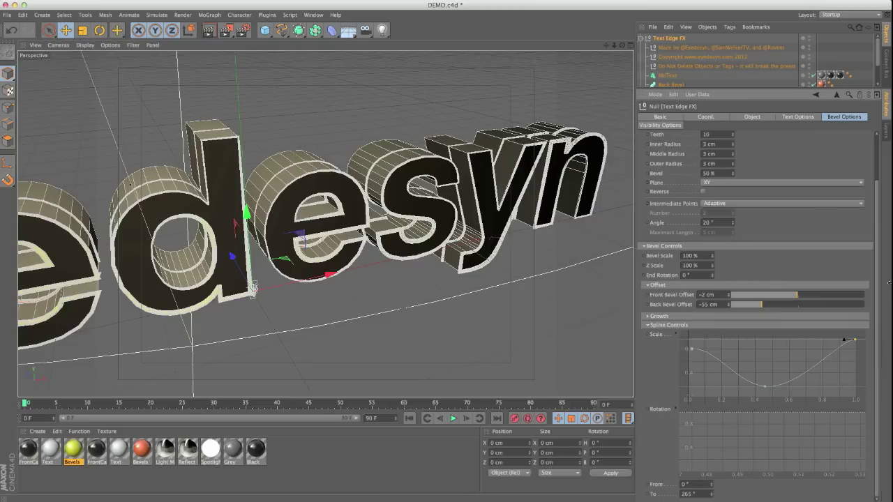
Set the bevel's start growth to 37% and end growth to 50%, and collapse the Text Edge FX hierarchy.
{"action": "scroll", "coordinate": [823, 251], "scroll_direction": "up", "scroll_amount": 3}
{"action": "left_click_drag", "start_coordinate": [646, 360], "coordinate": [646, 370]}
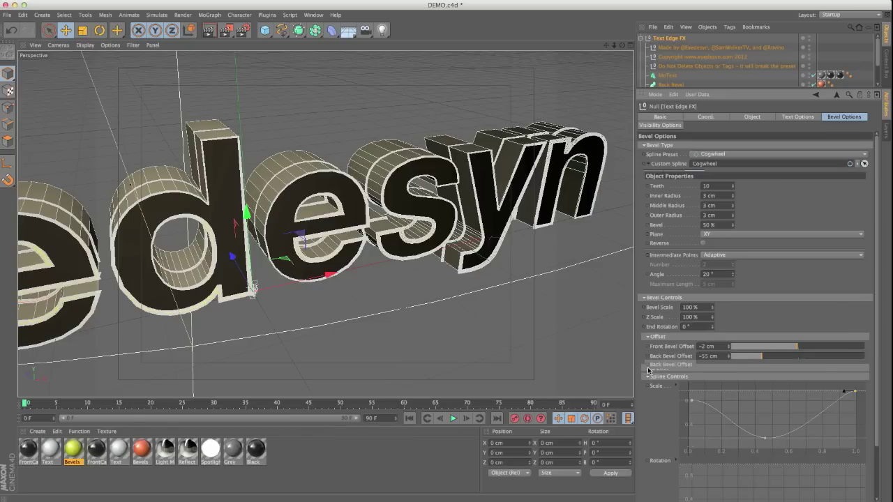
{"action": "left_click", "coordinate": [649, 370]}
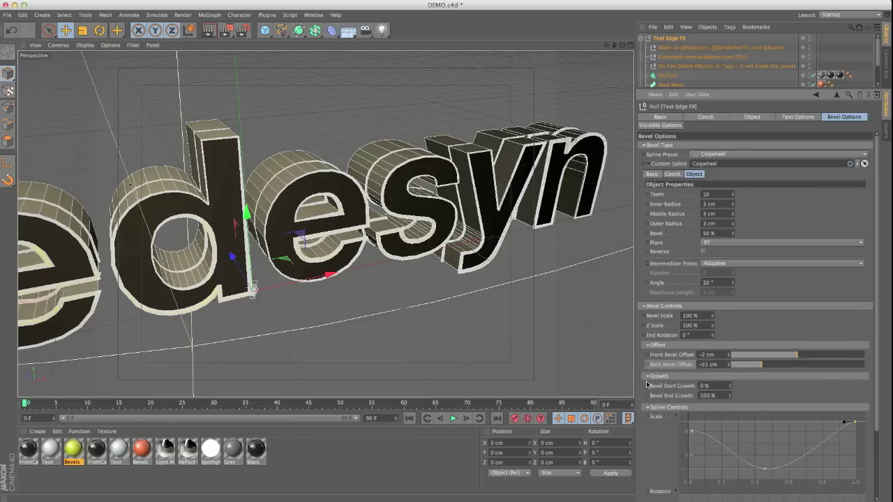
{"action": "left_click_drag", "start_coordinate": [730, 396], "coordinate": [731, 465]}
{"action": "left_click_drag", "start_coordinate": [340, 272], "coordinate": [327, 224], "text": "alt"}
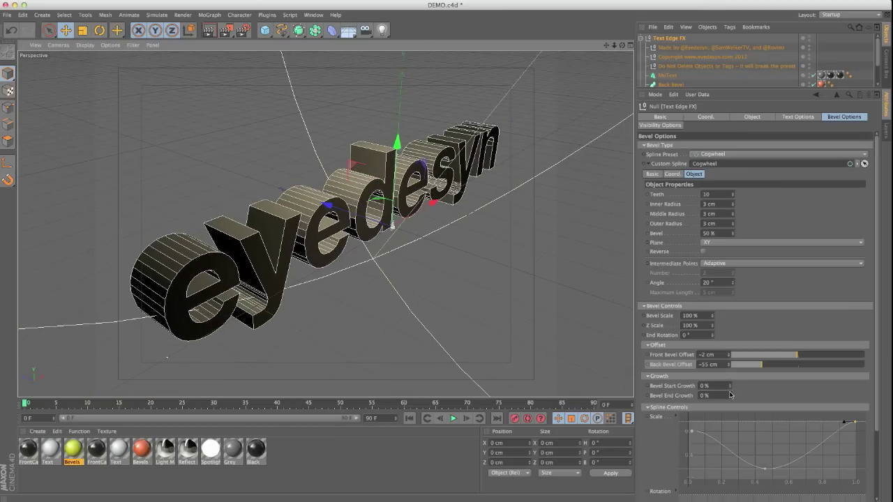
{"action": "left_click_drag", "start_coordinate": [729, 395], "coordinate": [729, 367]}
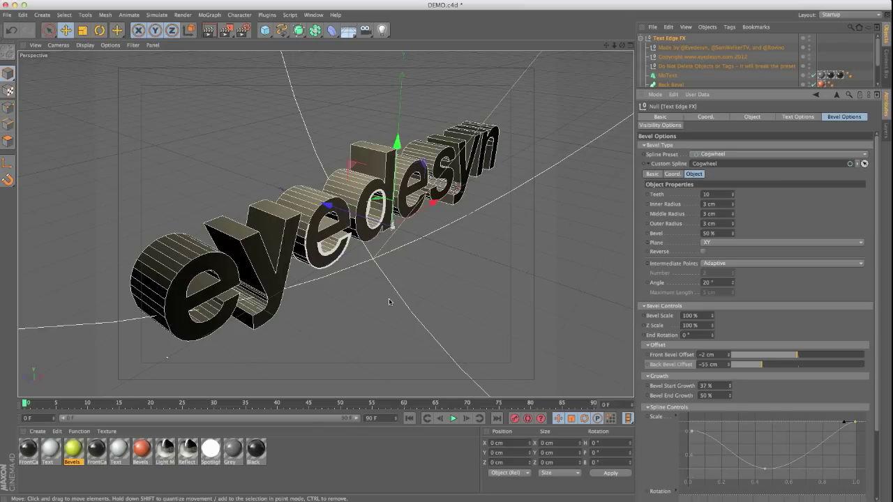
{"action": "left_click_drag", "start_coordinate": [389, 303], "coordinate": [335, 273], "text": "alt"}
{"action": "middle_click_drag", "start_coordinate": [335, 274], "coordinate": [226, 262], "text": "alt"}
{"action": "right_click_drag", "start_coordinate": [227, 261], "coordinate": [310, 265], "text": "alt"}
{"action": "left_click_drag", "start_coordinate": [312, 264], "coordinate": [299, 256], "text": "alt"}
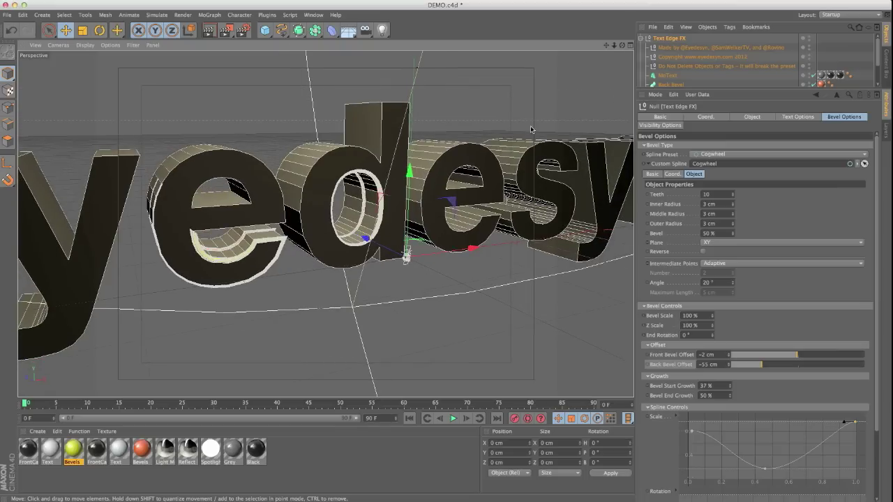
{"action": "left_click", "coordinate": [641, 39]}
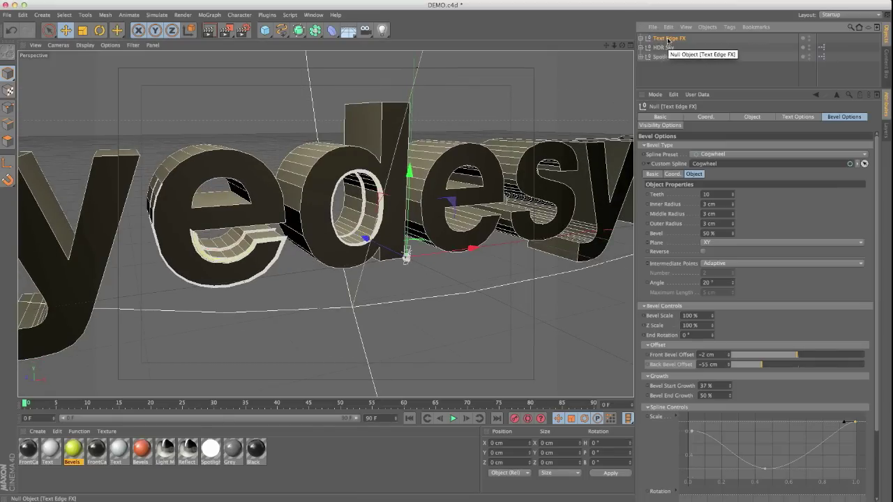
Set the bevel's start growth to 0% and its end growth to 100% on Text Edge FX.
{"action": "left_click_drag", "start_coordinate": [523, 187], "coordinate": [470, 197], "text": "alt"}
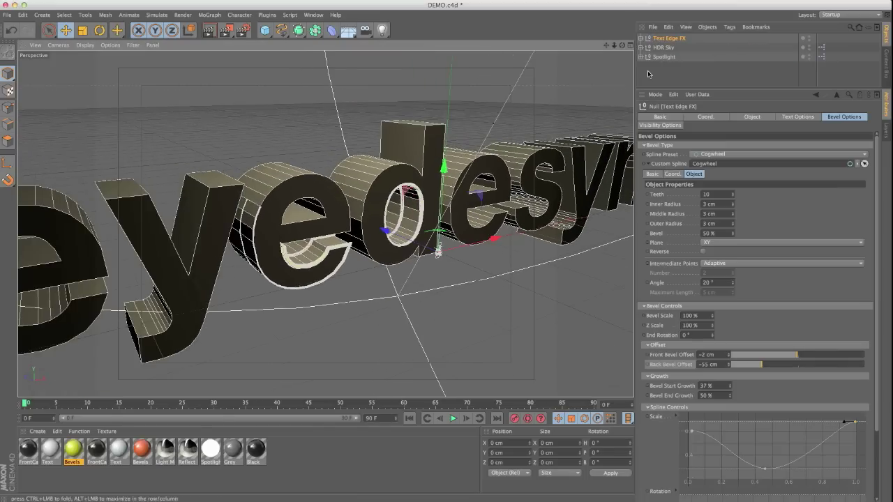
{"action": "middle_click_drag", "start_coordinate": [470, 195], "coordinate": [422, 194], "text": "alt"}
{"action": "left_click_drag", "start_coordinate": [294, 213], "coordinate": [237, 184], "text": "alt"}
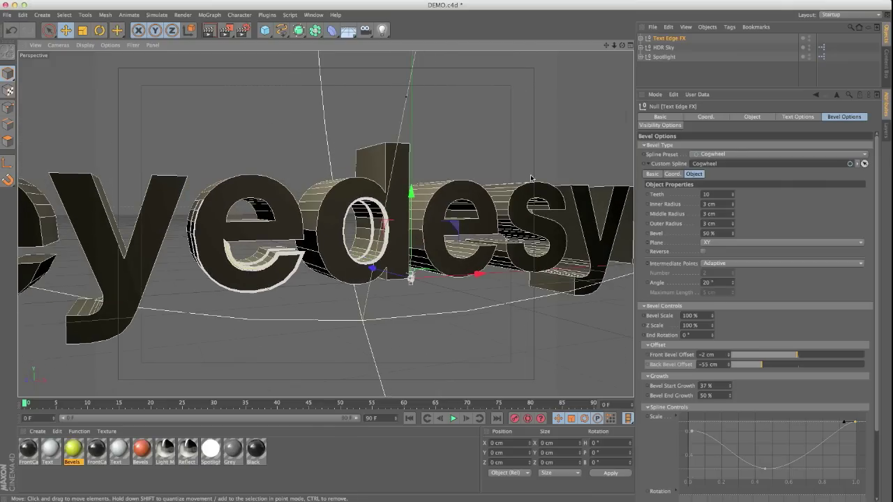
{"action": "scroll", "coordinate": [249, 271], "scroll_direction": "up", "scroll_amount": 4}
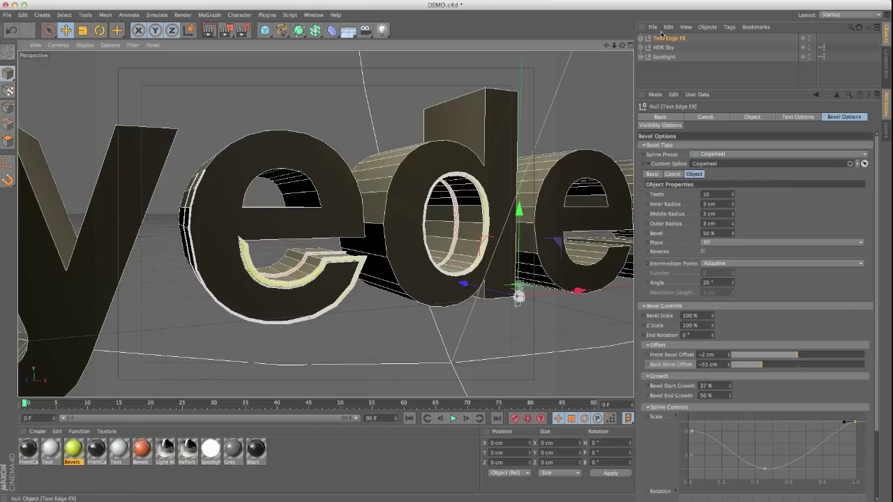
{"action": "left_click_drag", "start_coordinate": [514, 172], "coordinate": [480, 211], "text": "alt"}
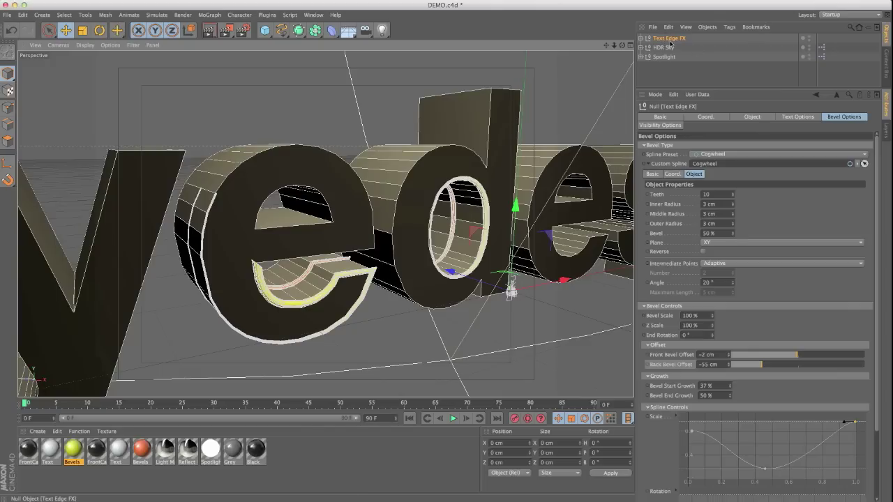
{"action": "left_click_drag", "start_coordinate": [473, 188], "coordinate": [301, 229], "text": "alt"}
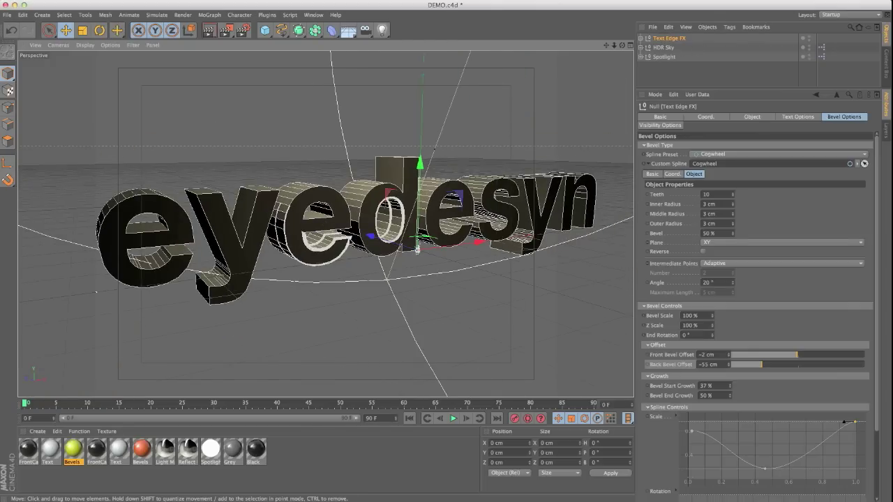
{"action": "left_click_drag", "start_coordinate": [318, 263], "coordinate": [302, 300], "text": "alt"}
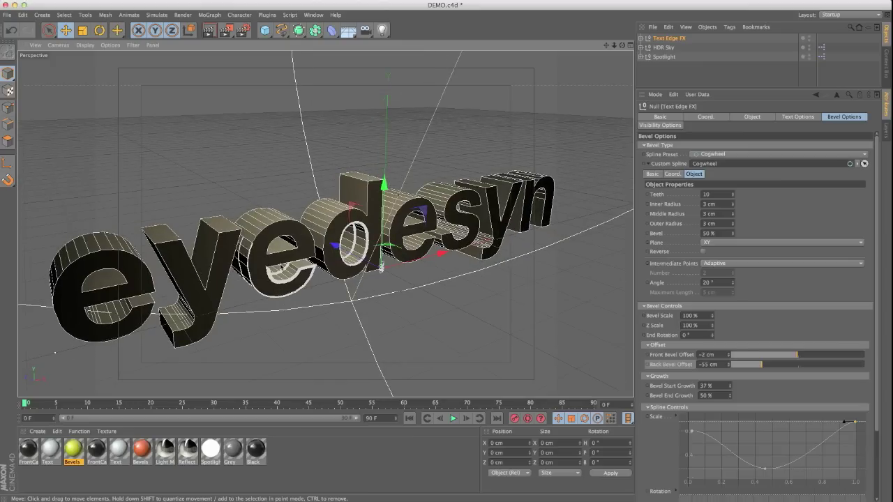
{"action": "left_click_drag", "start_coordinate": [714, 387], "coordinate": [689, 384]}
{"action": "type", "text": "0"}
{"action": "key", "text": "Tab"}
{"action": "type", "text": "100"}
{"action": "key", "text": "Return"}
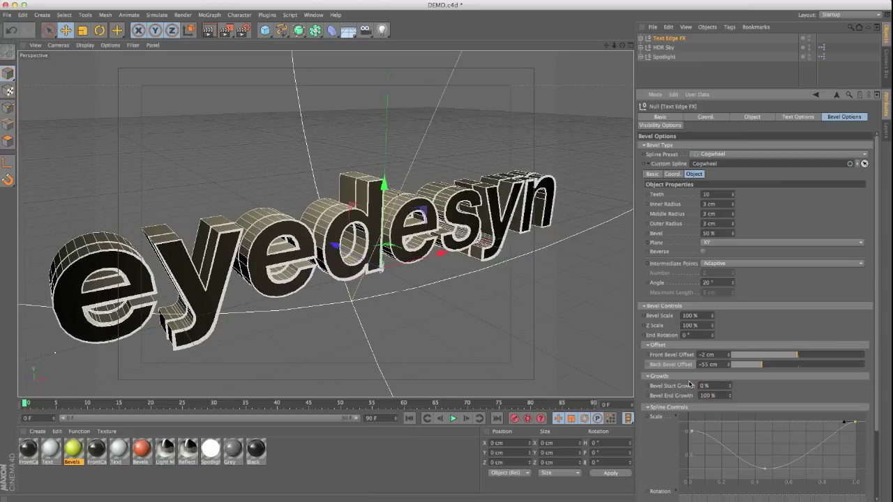
Shape the bevel's Rotation spline to start high, dip midway and rise back at the end.
{"action": "left_click_drag", "start_coordinate": [418, 279], "coordinate": [363, 255], "text": "alt"}
{"action": "right_click_drag", "start_coordinate": [363, 254], "coordinate": [300, 255], "text": "alt"}
{"action": "middle_click_drag", "start_coordinate": [349, 244], "coordinate": [290, 270], "text": "alt"}
{"action": "right_click_drag", "start_coordinate": [290, 270], "coordinate": [335, 269], "text": "alt"}
{"action": "left_click_drag", "start_coordinate": [335, 269], "coordinate": [307, 269], "text": "alt"}
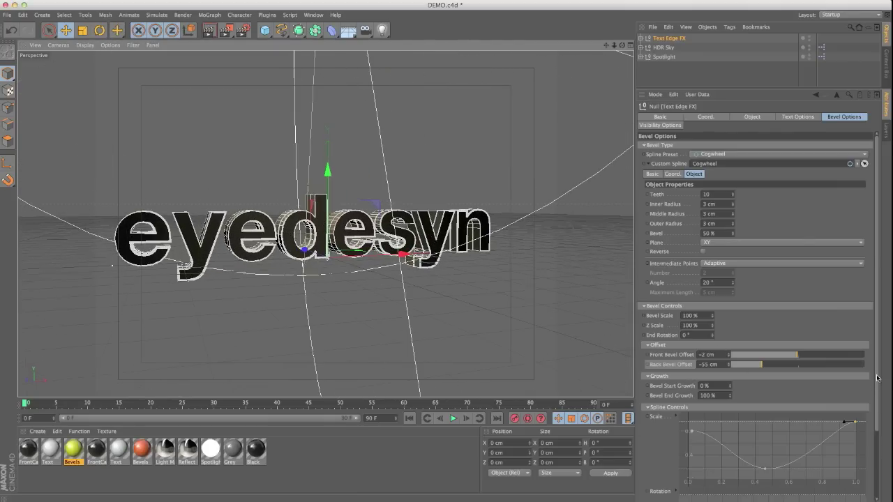
{"action": "scroll", "coordinate": [873, 419], "scroll_direction": "down", "scroll_amount": 3}
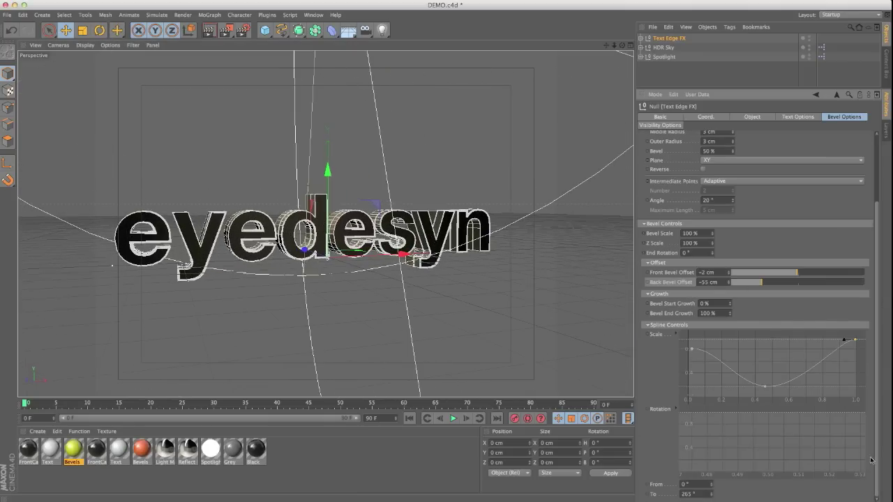
{"action": "left_click", "coordinate": [698, 418]}
{"action": "mouse_move", "coordinate": [760, 418]}
{"action": "left_mouse_down"}
{"action": "mouse_move", "coordinate": [763, 447]}
{"action": "mouse_move", "coordinate": [764, 435]}
{"action": "left_mouse_up"}
{"action": "left_click_drag", "start_coordinate": [858, 434], "coordinate": [874, 459]}
{"action": "scroll", "coordinate": [869, 432], "scroll_direction": "up", "scroll_amount": 3}
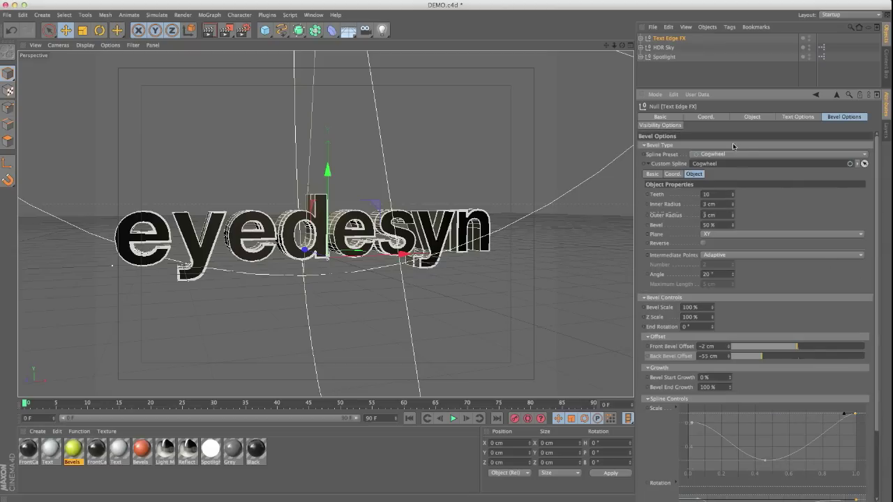
Toggle the text visibility off and on, hide the front and back bevels, and inspect the plain extruded text up close.
{"action": "left_click", "coordinate": [799, 116]}
{"action": "left_click", "coordinate": [832, 117]}
{"action": "left_click", "coordinate": [671, 125]}
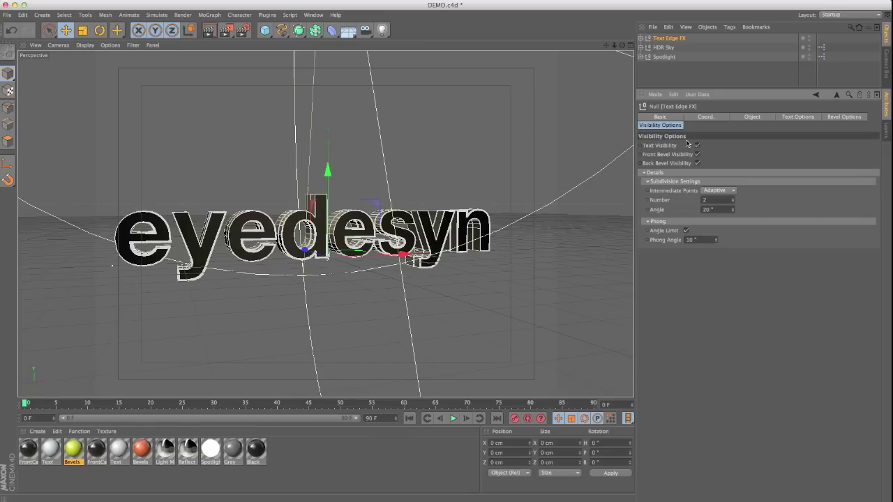
{"action": "left_click", "coordinate": [696, 145]}
{"action": "left_click", "coordinate": [696, 145]}
{"action": "left_click", "coordinate": [697, 154]}
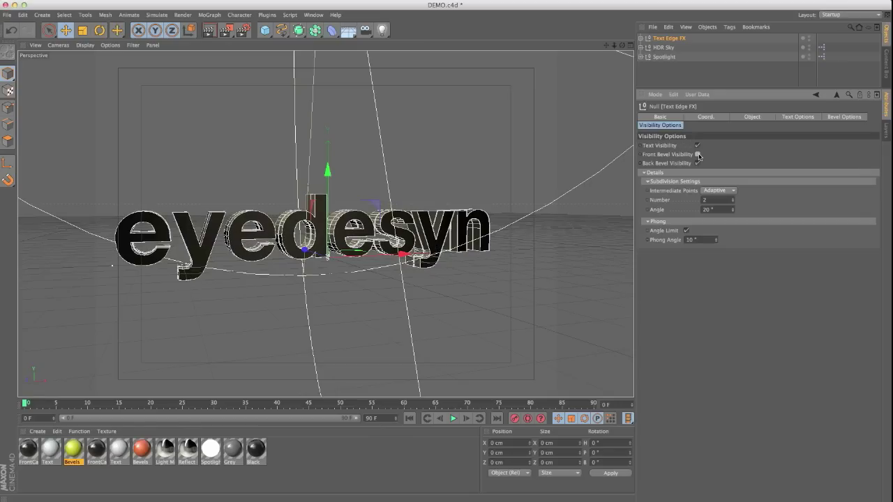
{"action": "left_click", "coordinate": [697, 162]}
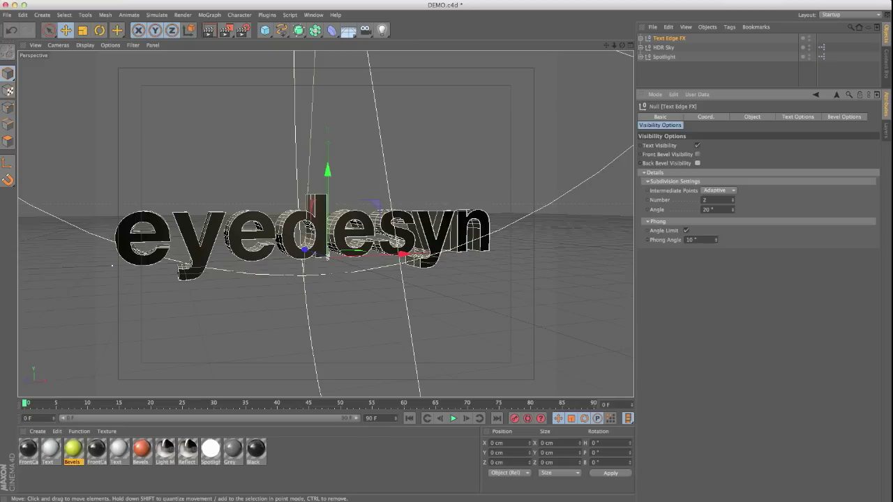
{"action": "left_click_drag", "start_coordinate": [257, 232], "coordinate": [281, 265], "text": "alt"}
{"action": "right_click_drag", "start_coordinate": [257, 237], "coordinate": [325, 223], "text": "alt"}
{"action": "left_click_drag", "start_coordinate": [325, 223], "coordinate": [346, 240], "text": "alt"}
{"action": "right_click_drag", "start_coordinate": [346, 240], "coordinate": [364, 225], "text": "alt"}
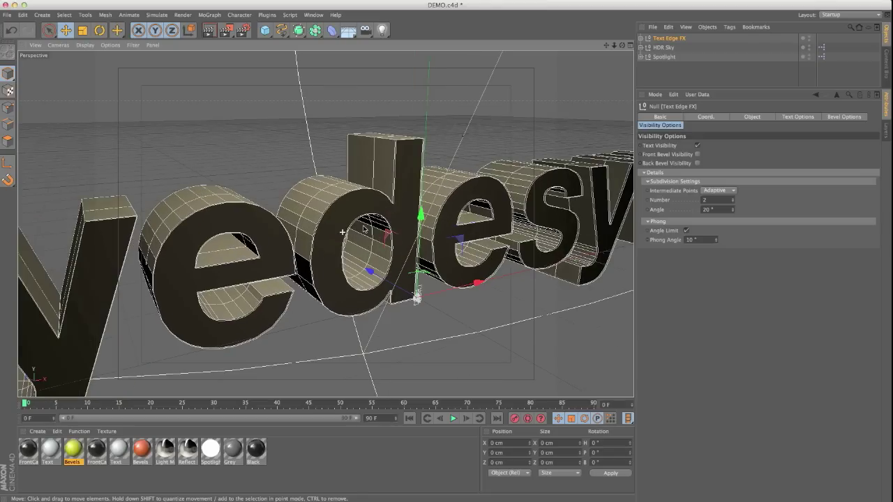
Show the front and back bevels again, toggling the back bevel's visibility to compare.
{"action": "left_click", "coordinate": [697, 155]}
{"action": "left_click", "coordinate": [696, 163]}
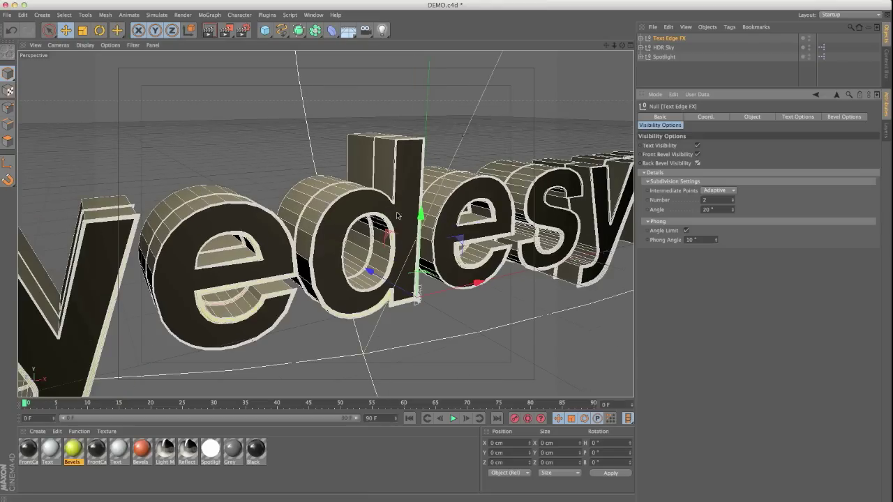
{"action": "mouse_move", "coordinate": [355, 222]}
{"action": "left_mouse_down", "text": "alt"}
{"action": "mouse_move", "coordinate": [329, 229]}
{"action": "mouse_move", "coordinate": [367, 216]}
{"action": "left_mouse_up", "text": "alt"}
{"action": "left_click", "coordinate": [697, 165]}
{"action": "left_click", "coordinate": [696, 162]}
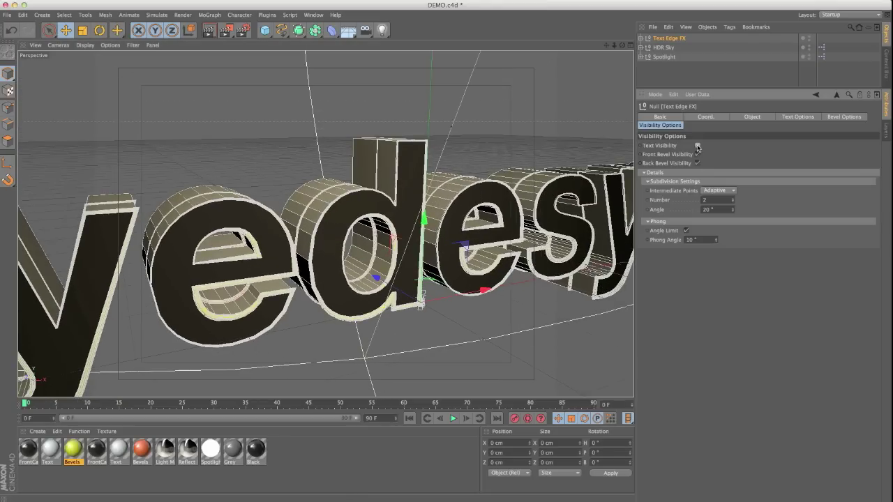
Hide the main text and the back bevel so only the front bevel is visible.
{"action": "left_click", "coordinate": [697, 145]}
{"action": "left_click_drag", "start_coordinate": [425, 223], "coordinate": [457, 216], "text": "alt"}
{"action": "right_click_drag", "start_coordinate": [441, 224], "coordinate": [475, 221], "text": "alt"}
{"action": "left_click_drag", "start_coordinate": [476, 220], "coordinate": [441, 223], "text": "alt"}
{"action": "middle_click_drag", "start_coordinate": [441, 223], "coordinate": [419, 196], "text": "alt"}
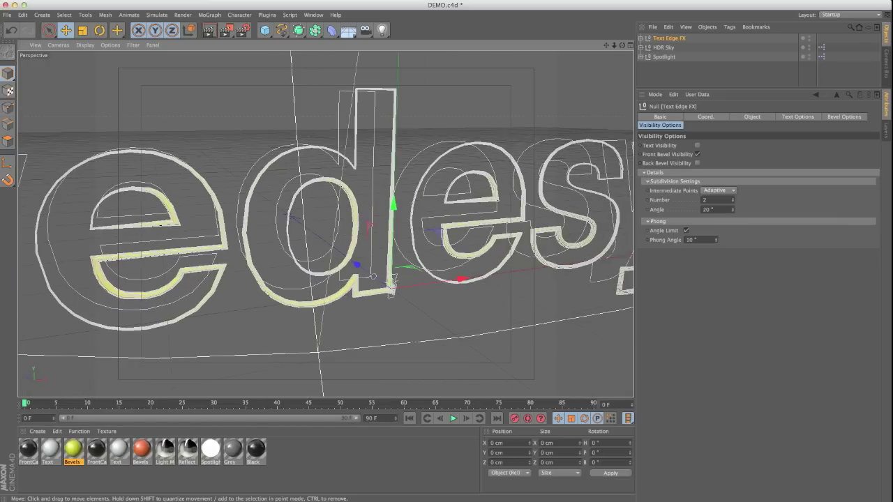
Switch to the browser, enlarge the rope-style text example on the Text Edge FX page, and return to Cinema 4D.
{"action": "key", "text": "super+Tab"}
{"action": "left_click_drag", "start_coordinate": [331, 64], "coordinate": [486, 54]}
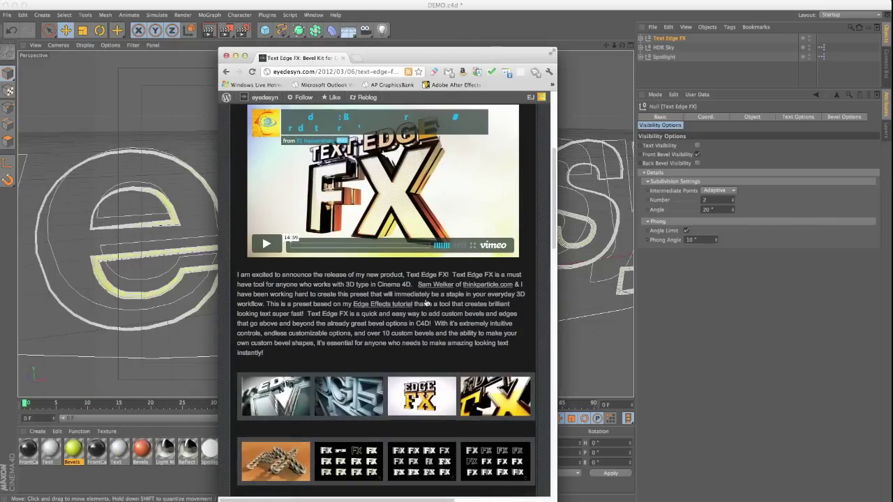
{"action": "left_click", "coordinate": [288, 448]}
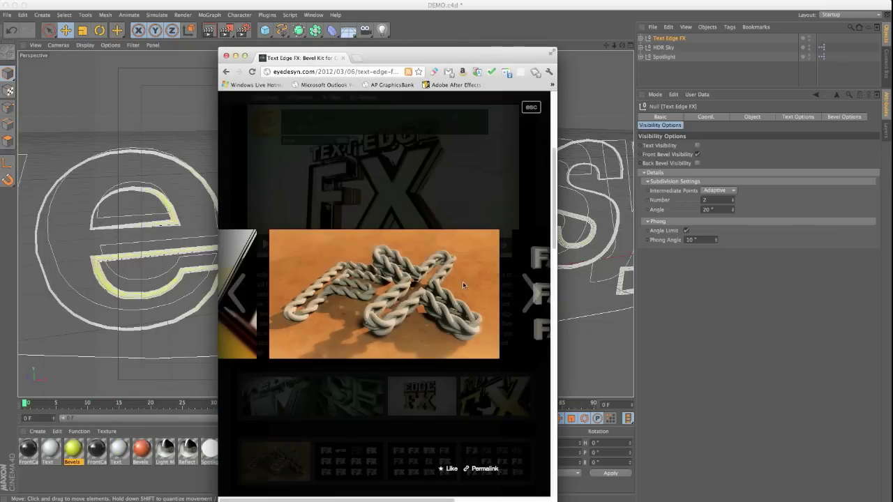
{"action": "left_click_drag", "start_coordinate": [380, 63], "coordinate": [0, 72]}
{"action": "key", "text": "super+Tab"}
Change the Text Edge FX bevel's spline preset to 4-Side.
{"action": "left_click_drag", "start_coordinate": [366, 211], "coordinate": [352, 217], "text": "alt"}
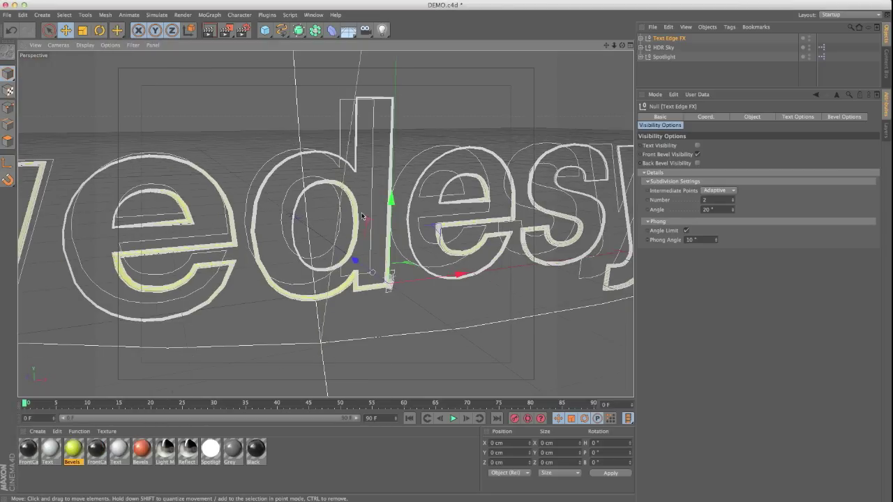
{"action": "left_click_drag", "start_coordinate": [406, 234], "coordinate": [422, 256], "text": "alt"}
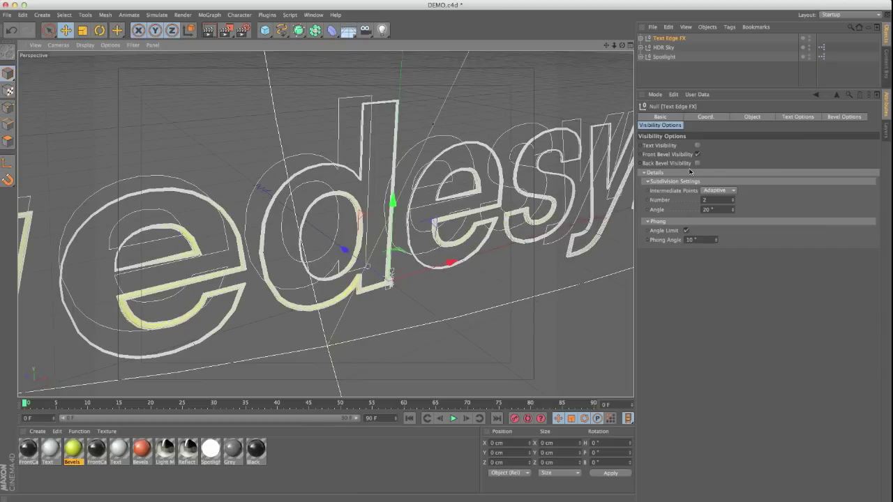
{"action": "left_click", "coordinate": [786, 117]}
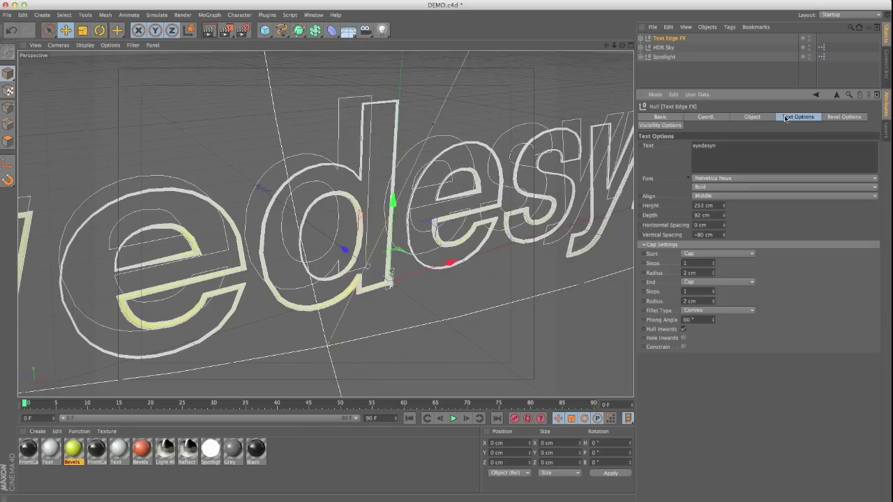
{"action": "left_click", "coordinate": [836, 116]}
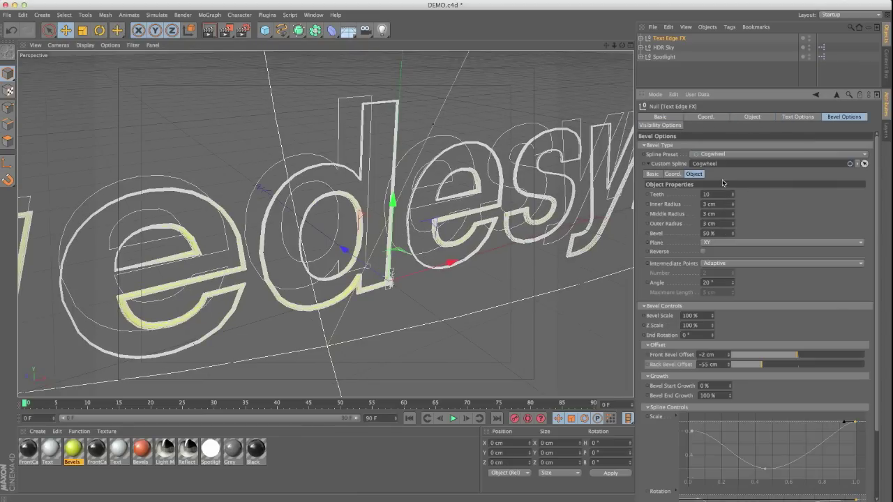
{"action": "left_click", "coordinate": [721, 155]}
{"action": "left_click", "coordinate": [723, 202]}
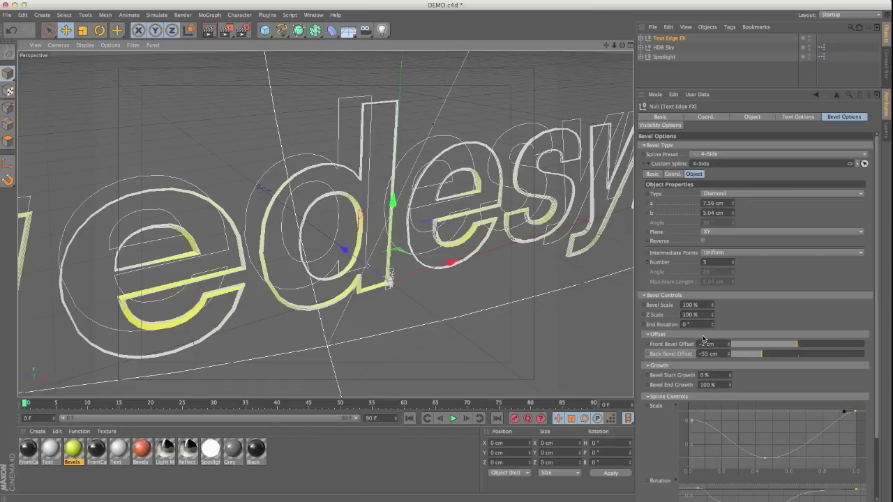
Reset the bevel's Scale and Rotation splines to their defaults.
{"action": "right_click", "coordinate": [668, 411]}
{"action": "left_click", "coordinate": [695, 441]}
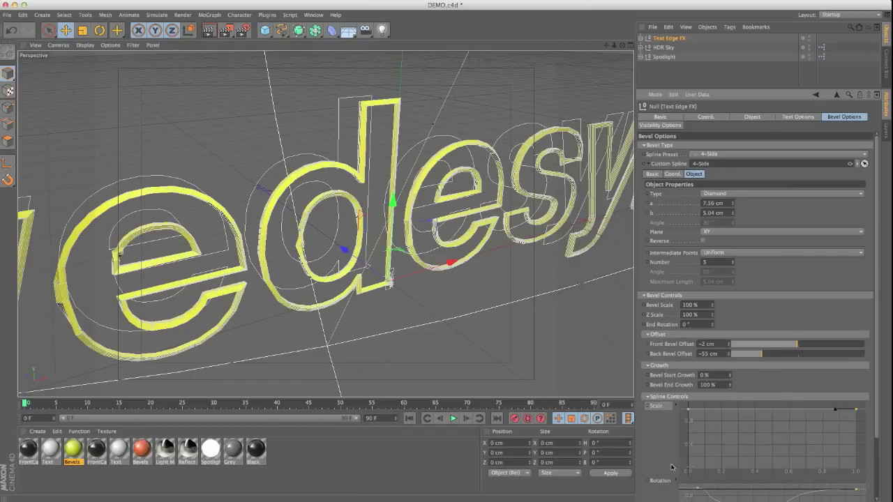
{"action": "right_click", "coordinate": [660, 483]}
{"action": "left_click", "coordinate": [687, 436]}
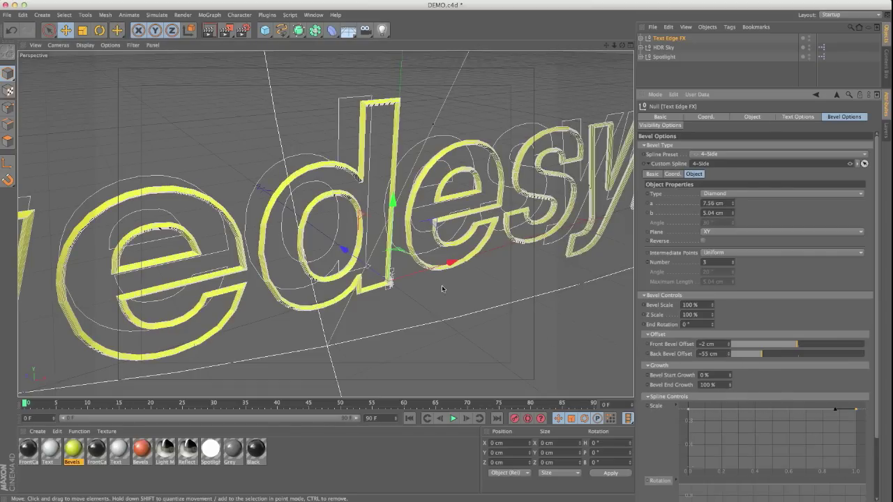
Set the Phong angle to 180° and examine the bevel's shading close up on the letter "d".
{"action": "left_click_drag", "start_coordinate": [300, 250], "coordinate": [318, 254], "text": "alt"}
{"action": "right_click_drag", "start_coordinate": [307, 240], "coordinate": [325, 223], "text": "alt"}
{"action": "left_click_drag", "start_coordinate": [325, 224], "coordinate": [307, 215], "text": "alt"}
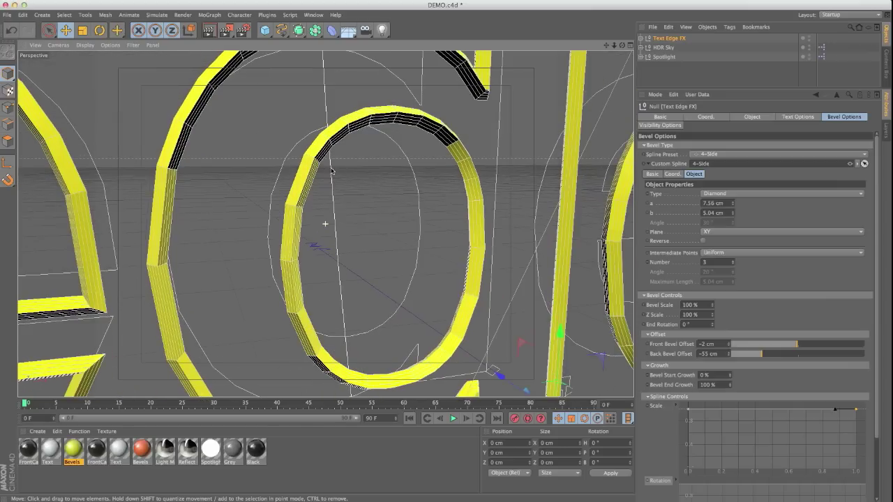
{"action": "left_click", "coordinate": [660, 125]}
{"action": "left_click_drag", "start_coordinate": [714, 240], "coordinate": [774, 235]}
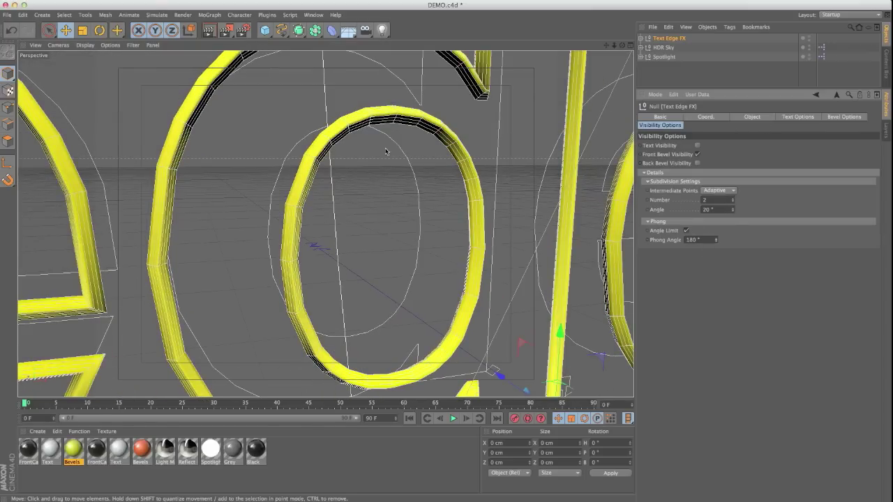
{"action": "scroll", "coordinate": [391, 126], "scroll_direction": "up", "scroll_amount": 8}
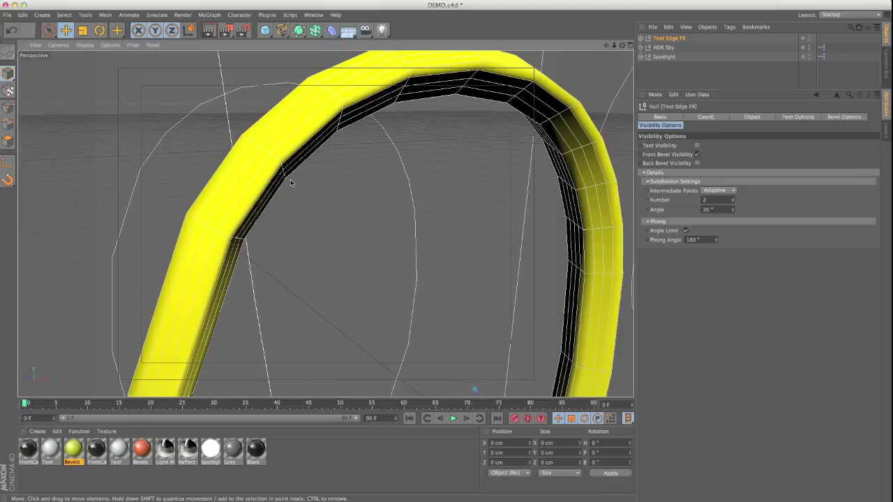
{"action": "left_click_drag", "start_coordinate": [292, 183], "coordinate": [314, 173], "text": "alt"}
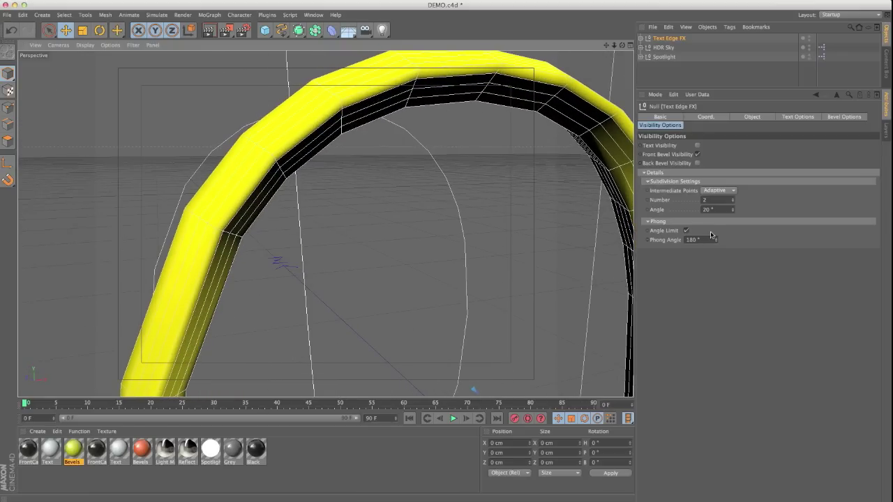
Lower the Phong angle to 0° to compare the hard shading, and set it to 10°.
{"action": "left_click_drag", "start_coordinate": [716, 241], "coordinate": [716, 279]}
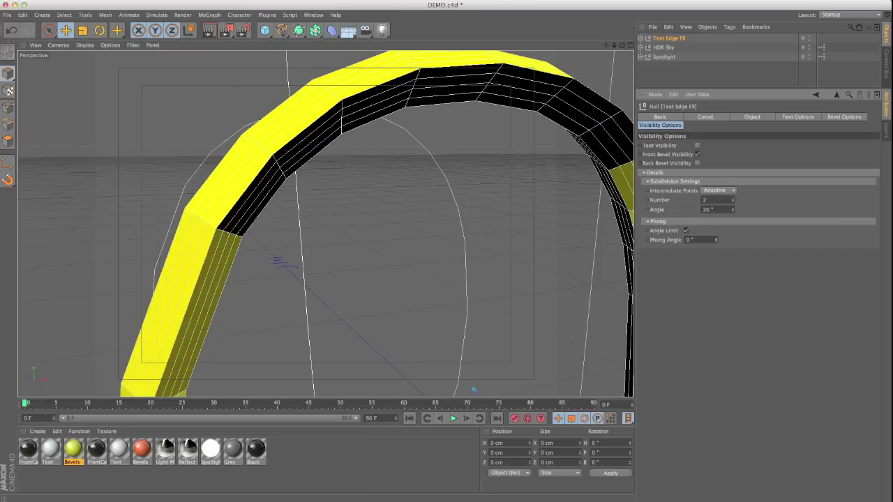
{"action": "left_click_drag", "start_coordinate": [249, 215], "coordinate": [211, 195], "text": "alt"}
{"action": "left_click_drag", "start_coordinate": [692, 240], "coordinate": [684, 240]}
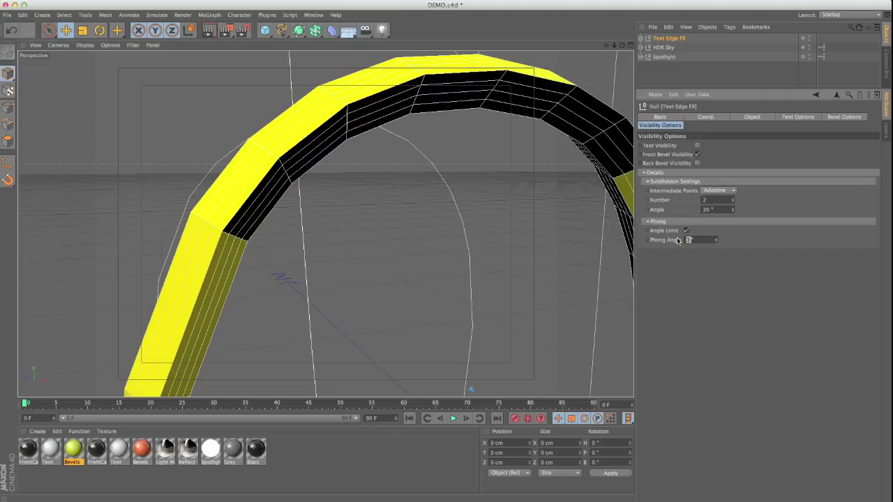
{"action": "type", "text": "10"}
{"action": "key", "text": "Return"}
Set the subdivision angle to 4° to smooth the bevel's curves, and render the view.
{"action": "right_click_drag", "start_coordinate": [383, 174], "coordinate": [233, 276], "text": "alt"}
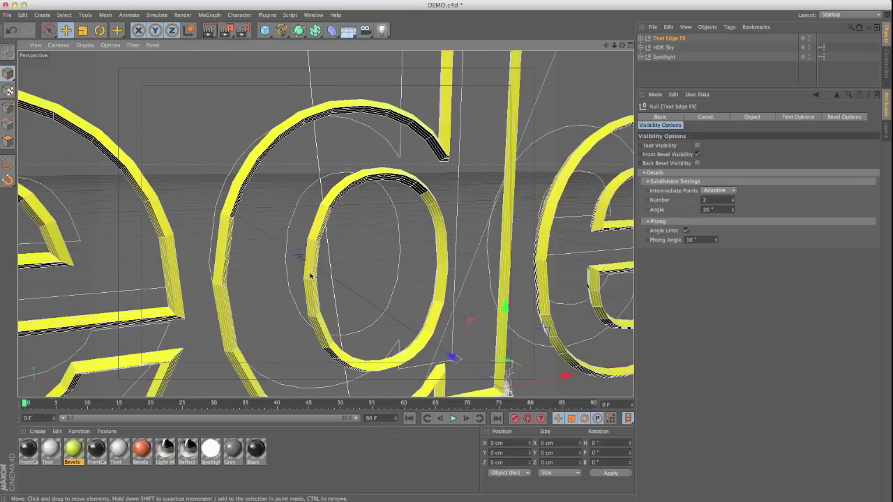
{"action": "left_click_drag", "start_coordinate": [318, 270], "coordinate": [355, 283], "text": "alt"}
{"action": "scroll", "coordinate": [332, 233], "scroll_direction": "up", "scroll_amount": 10}
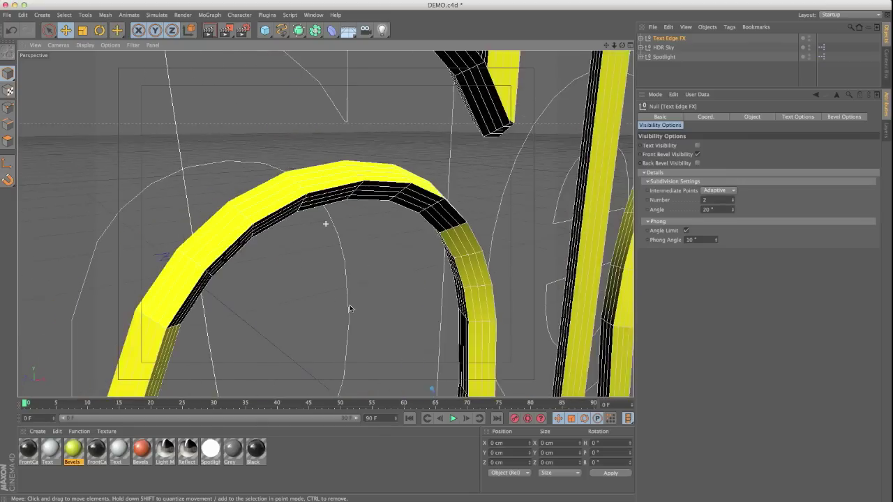
{"action": "mouse_move", "coordinate": [733, 210]}
{"action": "left_mouse_down"}
{"action": "mouse_move", "coordinate": [733, 224]}
{"action": "mouse_move", "coordinate": [732, 199]}
{"action": "left_mouse_up"}
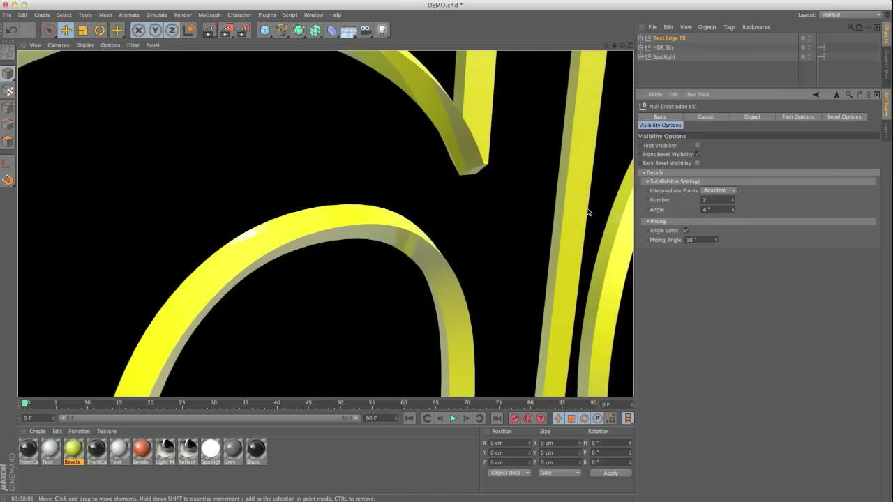
Raise the Phong angle to 50° and 90°, and render the view to compare the bevel's shading.
{"action": "left_click_drag", "start_coordinate": [697, 240], "coordinate": [655, 239]}
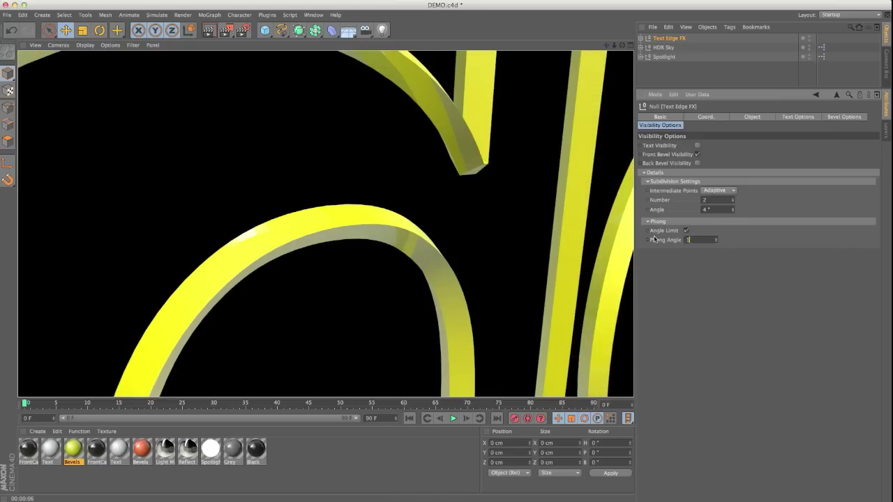
{"action": "type", "text": "50"}
{"action": "key", "text": "Return"}
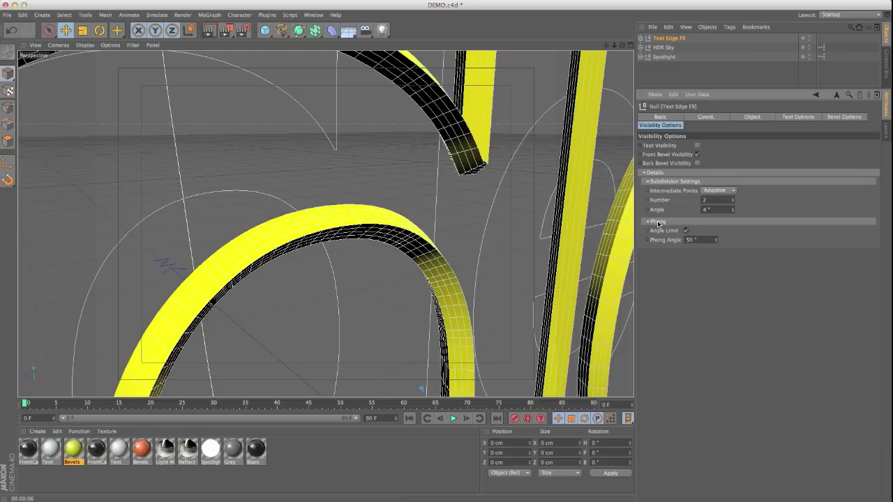
{"action": "left_click_drag", "start_coordinate": [700, 240], "coordinate": [607, 197]}
{"action": "type", "text": "90"}
{"action": "key", "text": "Return"}
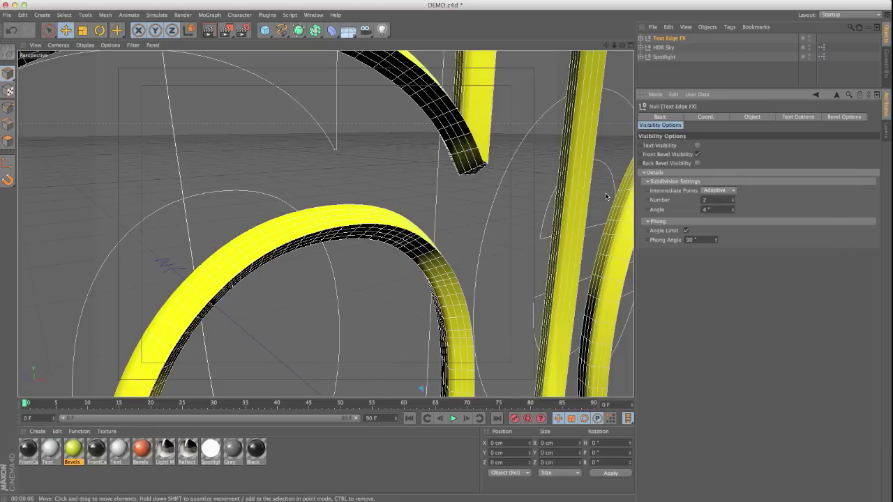
{"action": "left_click", "coordinate": [213, 37]}
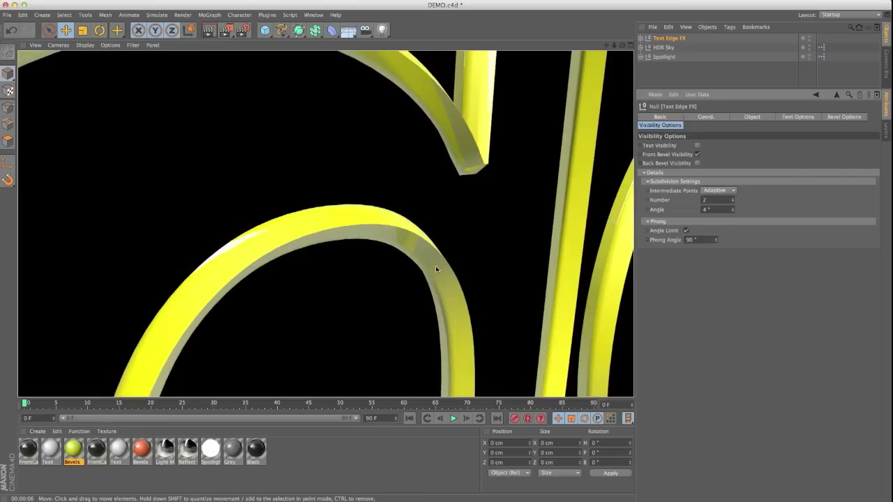
Set the bevel's Phong angle to 20°.
{"action": "right_click_drag", "start_coordinate": [455, 213], "coordinate": [382, 263], "text": "alt"}
{"action": "middle_click_drag", "start_coordinate": [382, 263], "coordinate": [326, 224], "text": "alt"}
{"action": "right_click_drag", "start_coordinate": [326, 224], "coordinate": [241, 211], "text": "alt"}
{"action": "left_click_drag", "start_coordinate": [693, 241], "coordinate": [651, 234]}
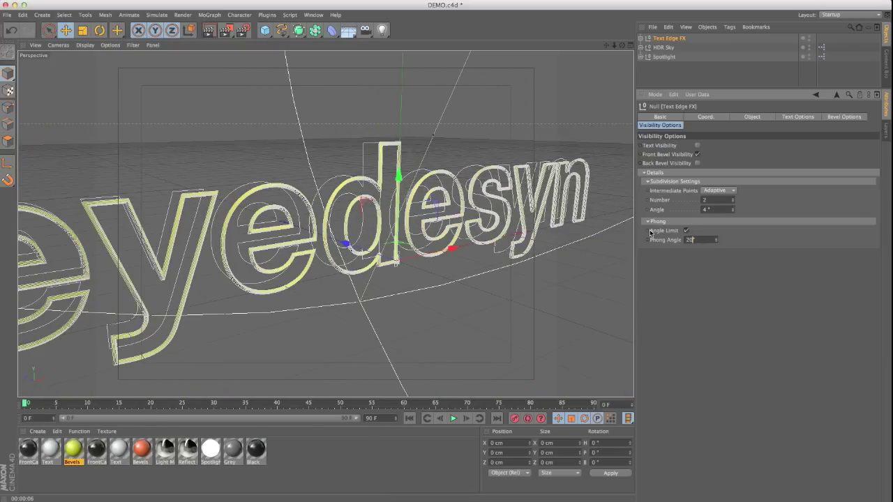
{"action": "key", "text": "Return"}
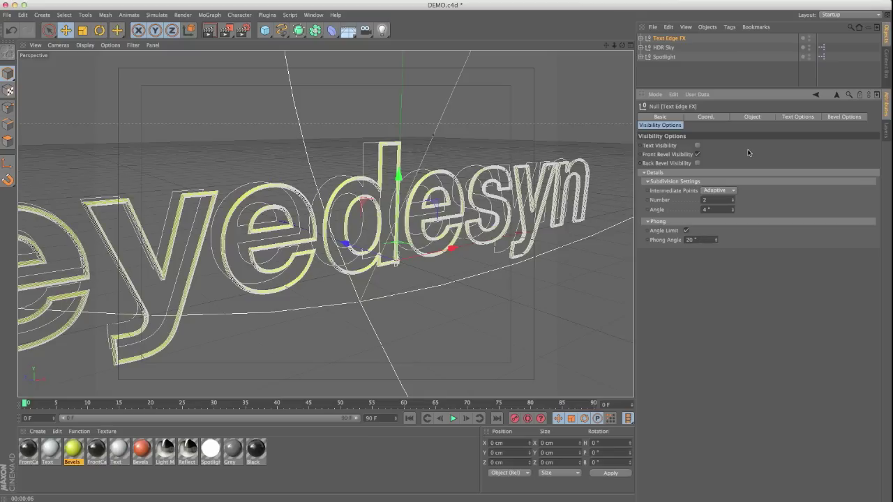
Change both the Start and End caps of the text to Fillet Cap.
{"action": "left_click", "coordinate": [794, 117]}
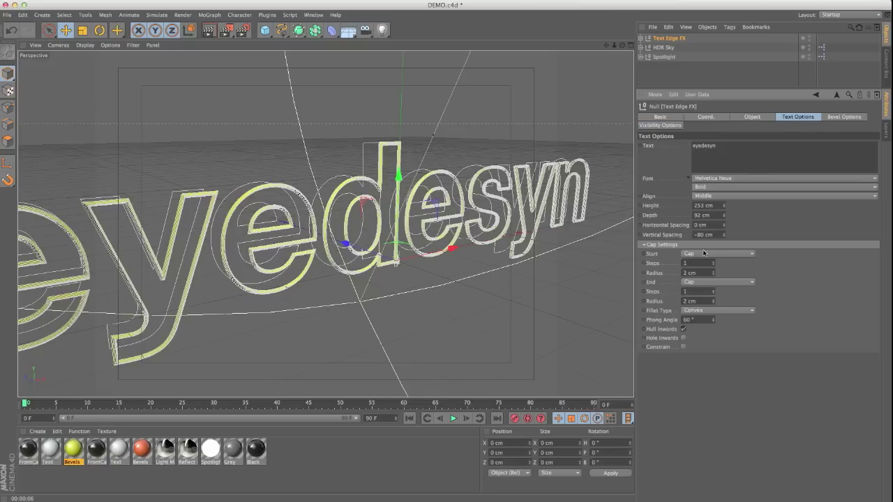
{"action": "left_click", "coordinate": [703, 256]}
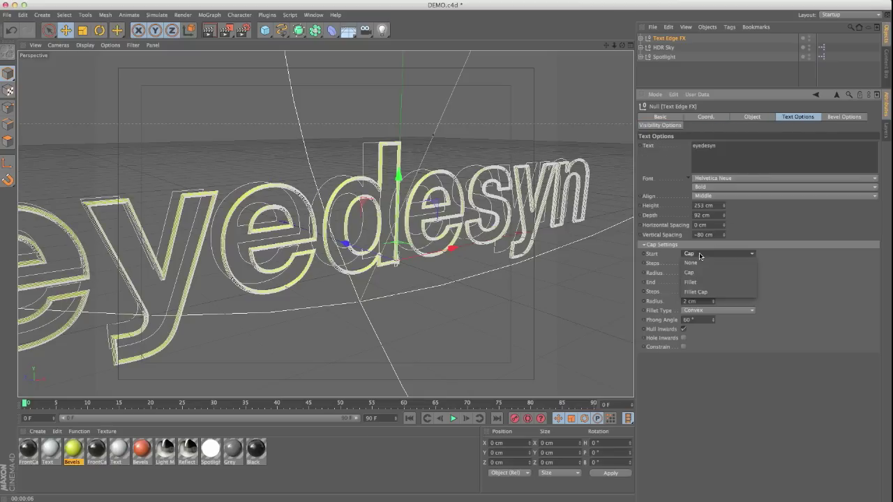
{"action": "left_click", "coordinate": [705, 293]}
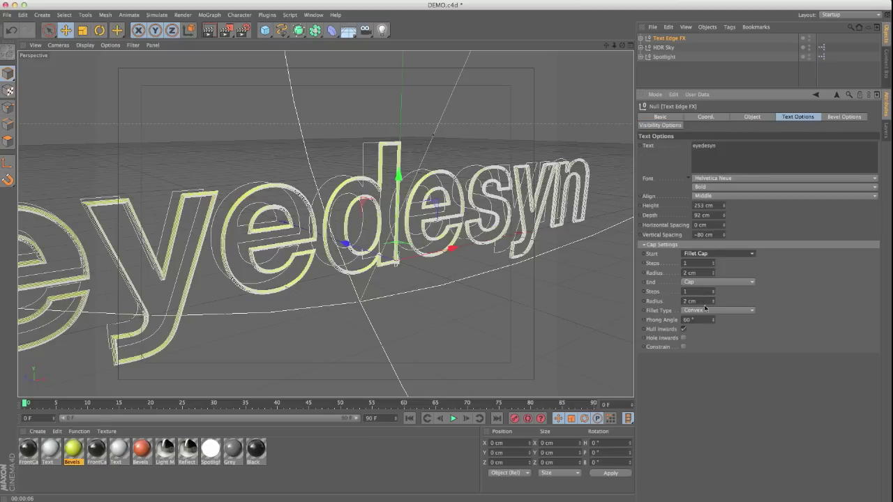
{"action": "left_click", "coordinate": [714, 310]}
{"action": "left_click", "coordinate": [727, 302]}
{"action": "left_click", "coordinate": [717, 285]}
{"action": "left_click", "coordinate": [720, 322]}
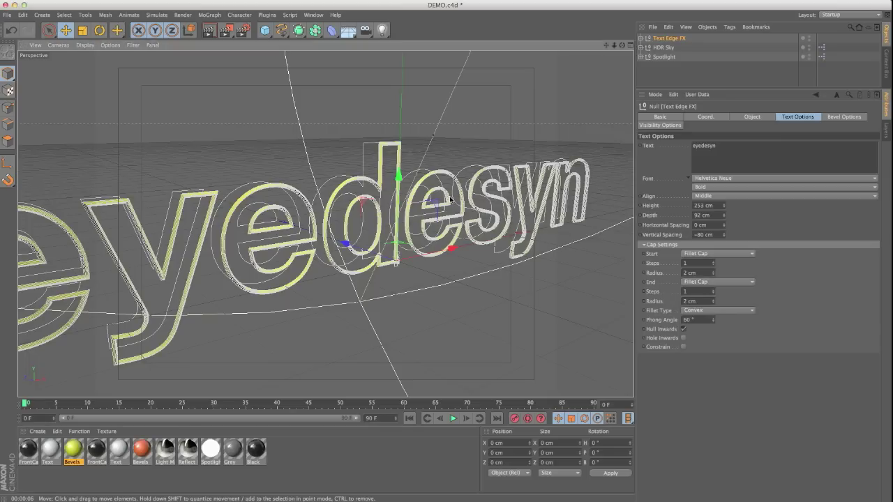
Review the Text Edge FX text options and look through the list of available fonts.
{"action": "scroll", "coordinate": [444, 200], "scroll_direction": "down", "scroll_amount": 2}
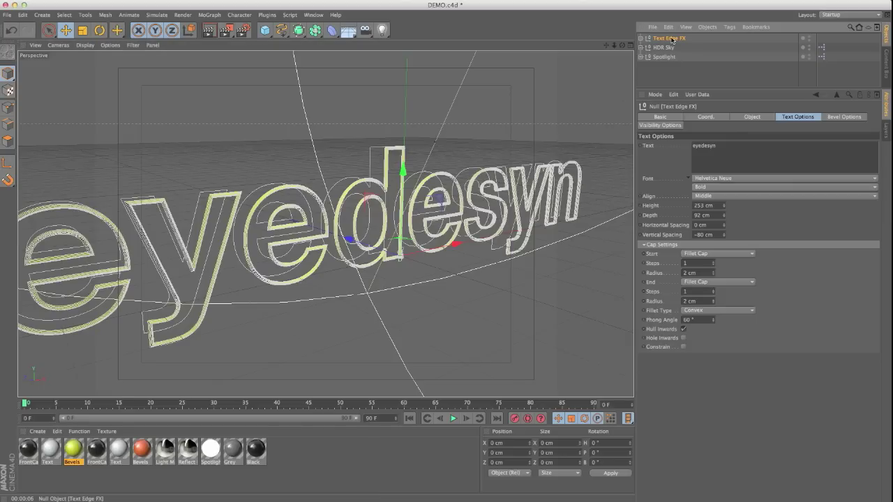
{"action": "left_click", "coordinate": [752, 117]}
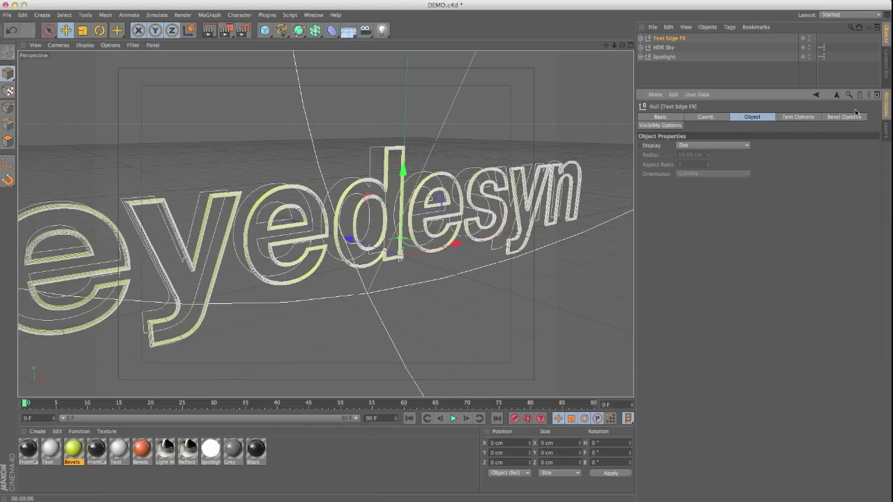
{"action": "left_click", "coordinate": [799, 117]}
{"action": "left_click", "coordinate": [708, 182]}
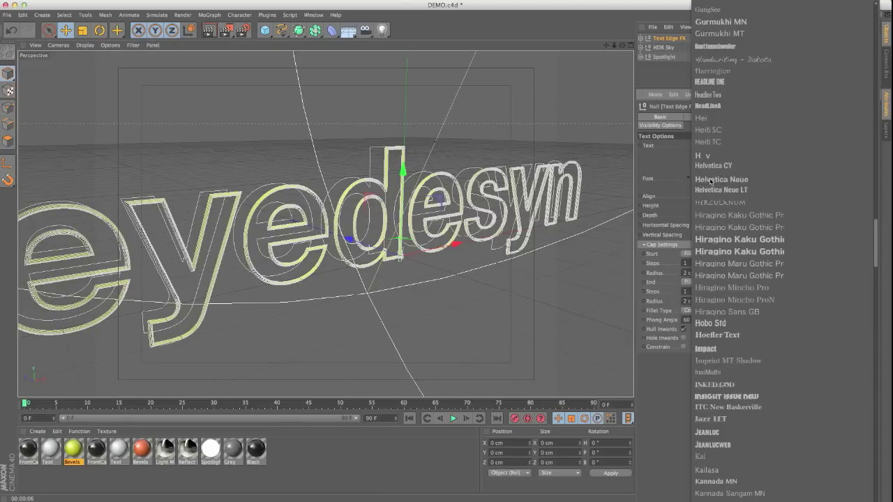
{"action": "left_click", "coordinate": [675, 183]}
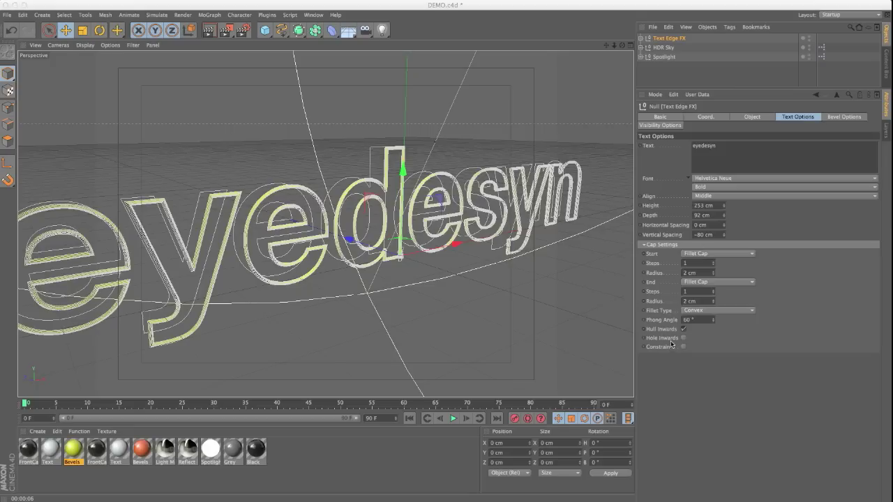
{"action": "left_click_drag", "start_coordinate": [287, 203], "coordinate": [295, 208], "text": "alt"}
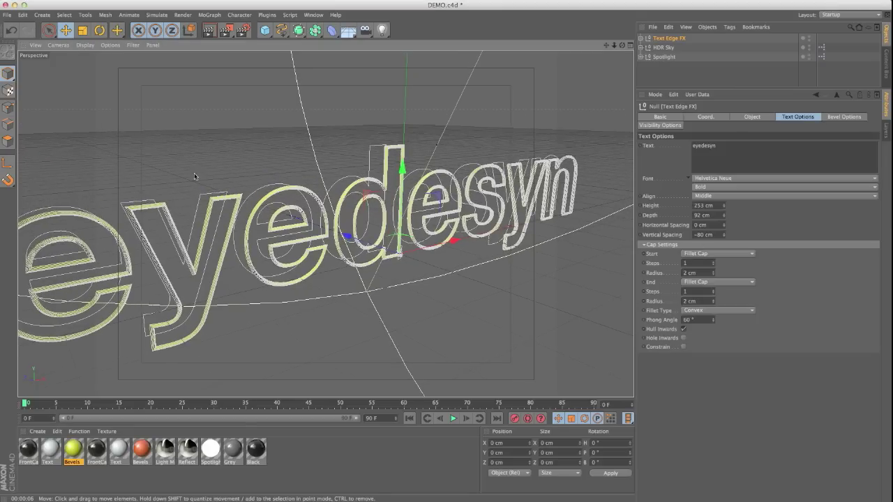
Switch to the browser, look through the Text Edge FX example renders in the gallery, and return to Cinema 4D.
{"action": "left_click_drag", "start_coordinate": [0, 75], "coordinate": [453, 75]}
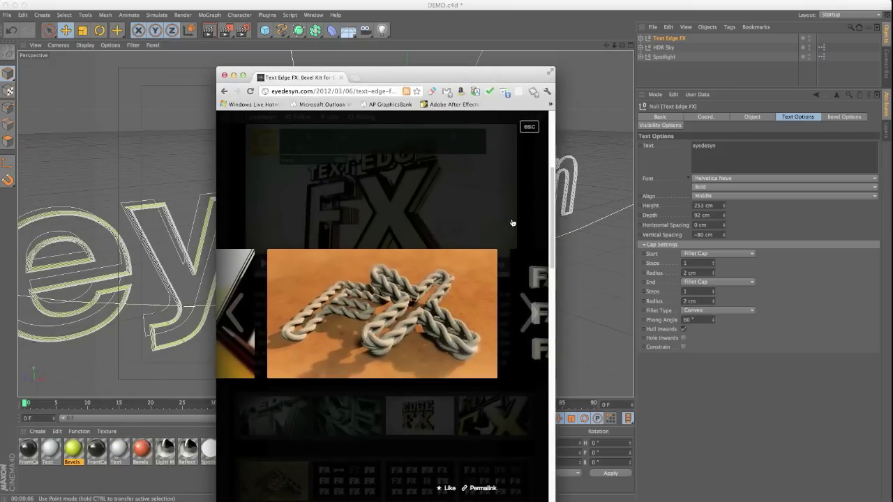
{"action": "left_click", "coordinate": [528, 302]}
{"action": "left_click", "coordinate": [527, 301]}
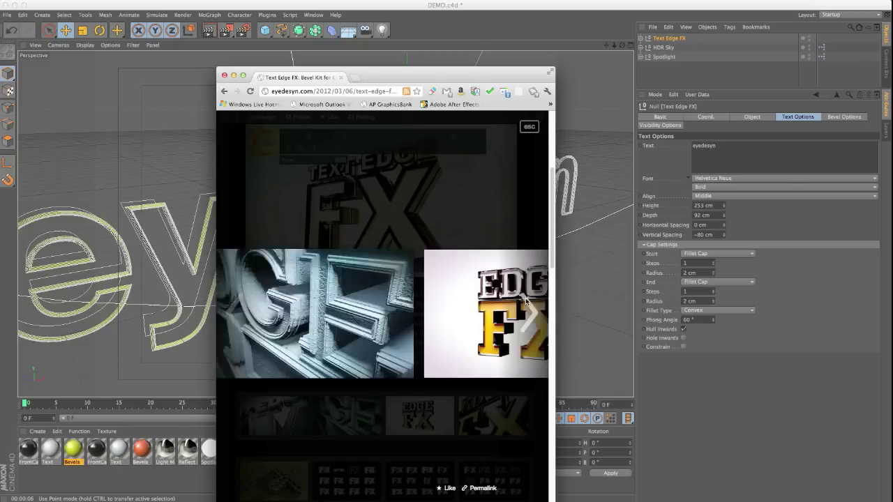
{"action": "left_click", "coordinate": [236, 313]}
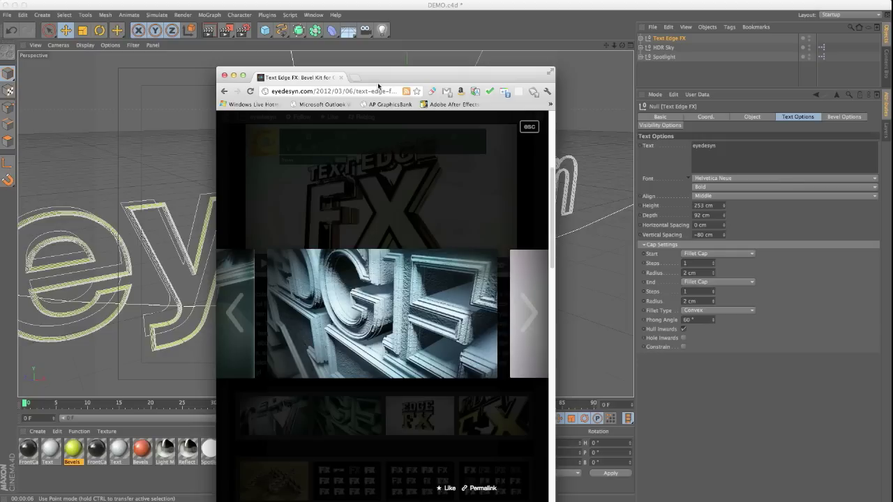
{"action": "left_click_drag", "start_coordinate": [413, 75], "coordinate": [0, 56]}
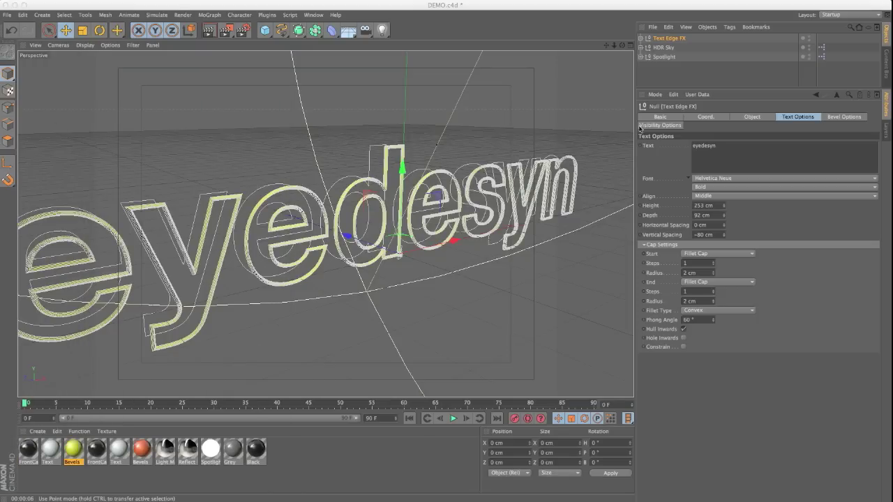
Turn Text Visibility on for the Text Edge FX object.
{"action": "left_click", "coordinate": [670, 40]}
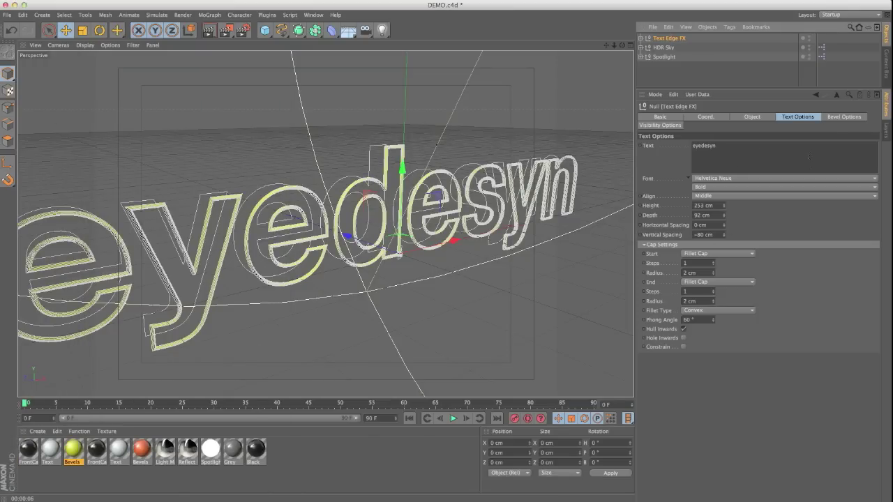
{"action": "left_click", "coordinate": [833, 118]}
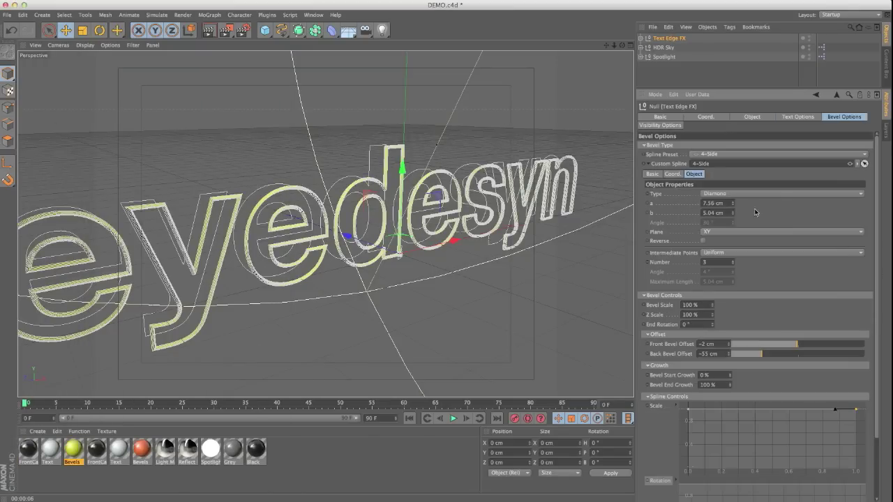
{"action": "left_click", "coordinate": [656, 124]}
{"action": "left_click", "coordinate": [697, 145]}
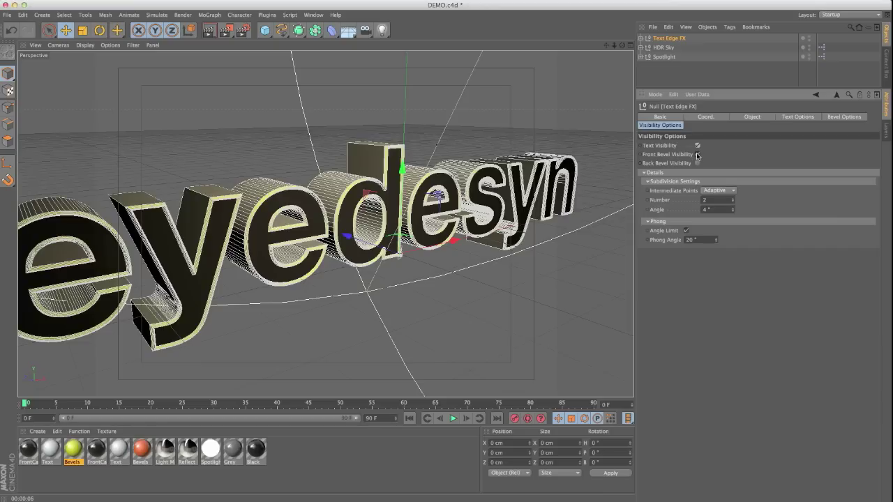
Set the Front Bevel Offset to 0 cm so the bevel aligns with the letters' front face.
{"action": "right_click_drag", "start_coordinate": [408, 196], "coordinate": [431, 172], "text": "alt"}
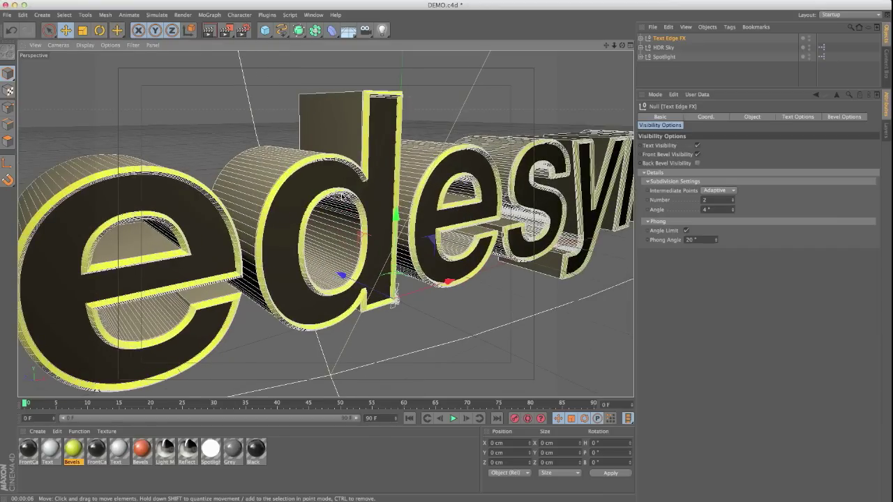
{"action": "left_click_drag", "start_coordinate": [305, 184], "coordinate": [323, 185], "text": "alt"}
{"action": "right_click_drag", "start_coordinate": [323, 185], "coordinate": [400, 181], "text": "alt"}
{"action": "left_click_drag", "start_coordinate": [283, 211], "coordinate": [251, 175], "text": "alt"}
{"action": "left_click_drag", "start_coordinate": [331, 229], "coordinate": [300, 192], "text": "alt"}
{"action": "left_click", "coordinate": [752, 117]}
{"action": "left_click", "coordinate": [788, 119]}
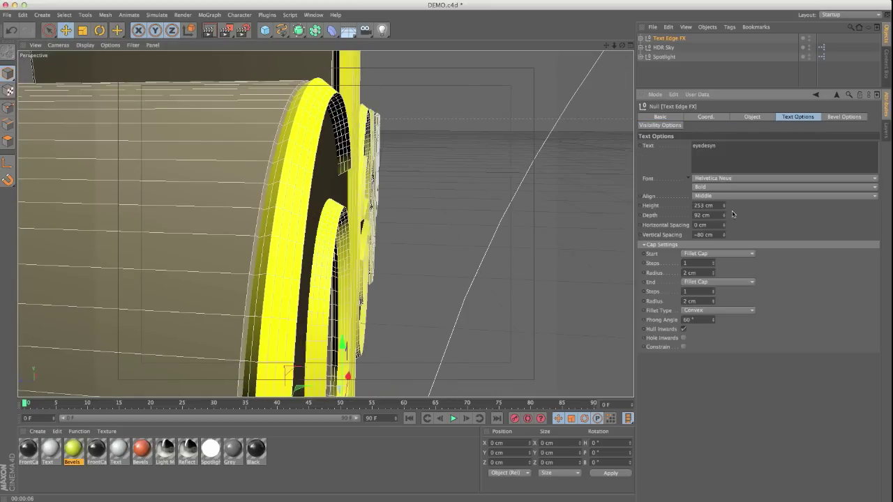
{"action": "left_click", "coordinate": [832, 119]}
{"action": "scroll", "coordinate": [865, 319], "scroll_direction": "down", "scroll_amount": 2}
{"action": "left_click_drag", "start_coordinate": [796, 304], "coordinate": [799, 307]}
{"action": "mouse_move", "coordinate": [388, 252]}
{"action": "left_mouse_down", "text": "alt"}
{"action": "mouse_move", "coordinate": [342, 258]}
{"action": "mouse_move", "coordinate": [391, 257]}
{"action": "left_mouse_up", "text": "alt"}
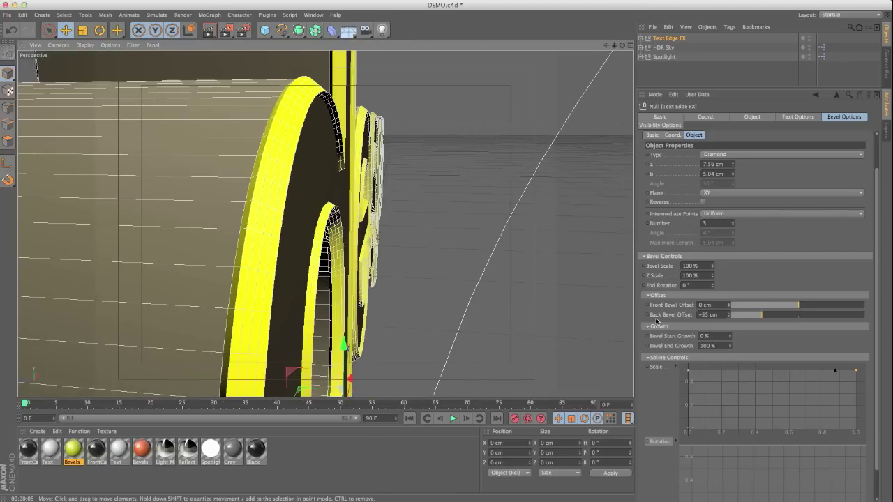
Set the Bevel Scale to 87% and check how the front bevel fits the edge of the letter "d".
{"action": "left_click_drag", "start_coordinate": [712, 267], "coordinate": [713, 280]}
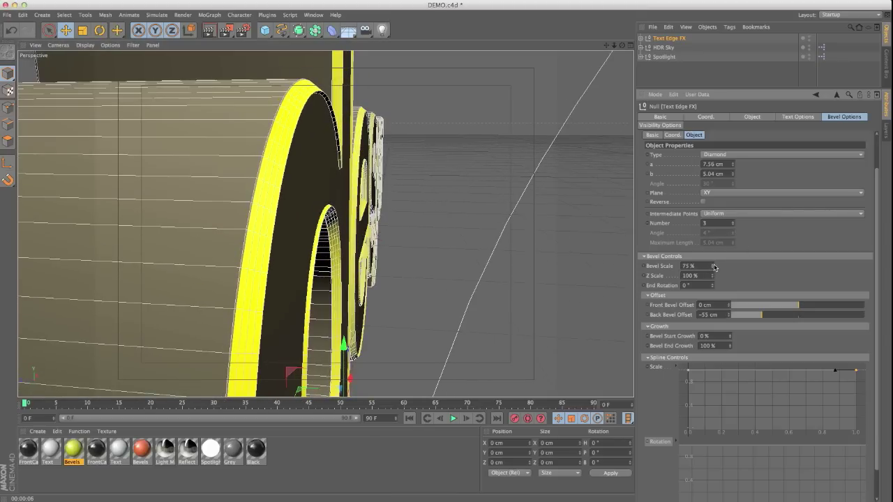
{"action": "left_click_drag", "start_coordinate": [713, 267], "coordinate": [713, 262]}
{"action": "scroll", "coordinate": [700, 147], "scroll_direction": "up", "scroll_amount": 3}
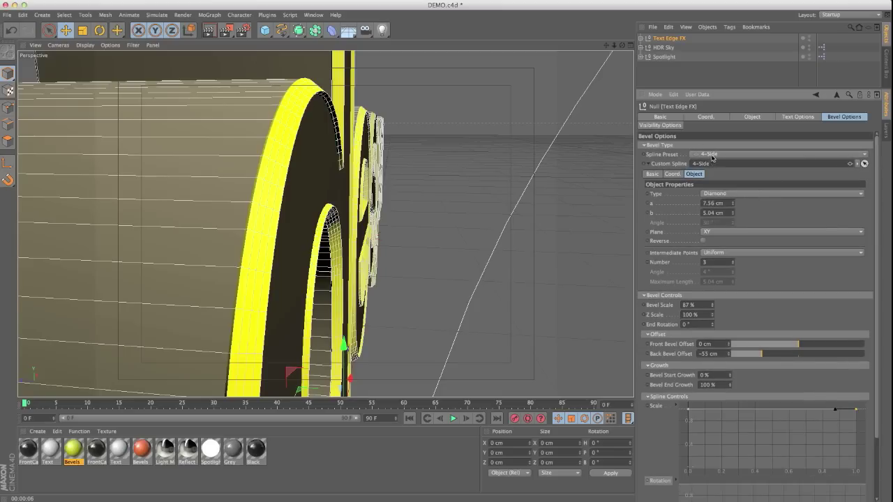
{"action": "left_click", "coordinate": [712, 158]}
{"action": "left_click", "coordinate": [707, 202]}
{"action": "left_click_drag", "start_coordinate": [268, 167], "coordinate": [290, 159], "text": "alt"}
{"action": "right_click_drag", "start_coordinate": [289, 159], "coordinate": [299, 192], "text": "alt"}
{"action": "left_click_drag", "start_coordinate": [300, 194], "coordinate": [330, 194], "text": "alt"}
{"action": "left_click_drag", "start_coordinate": [519, 244], "coordinate": [328, 272], "text": "alt"}
{"action": "scroll", "coordinate": [339, 250], "scroll_direction": "down", "scroll_amount": 5}
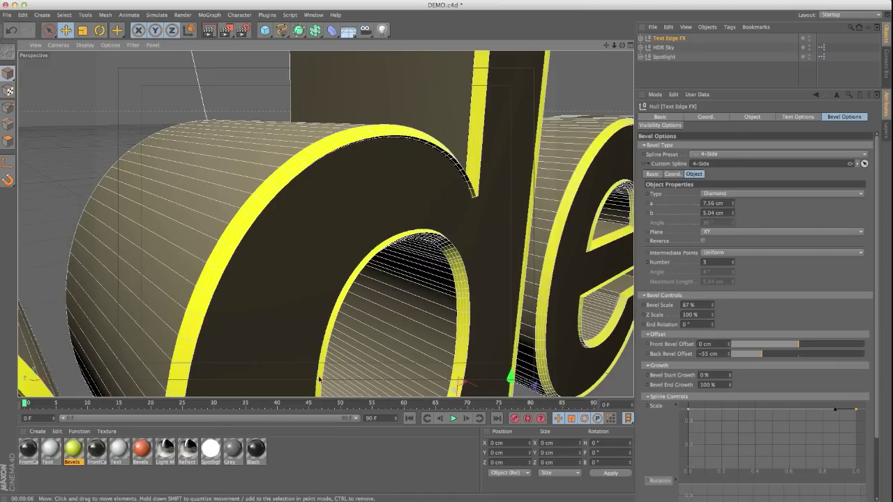
Assign the yellow Bevels material to all three texture tags of the MoText object.
{"action": "left_click", "coordinate": [640, 38]}
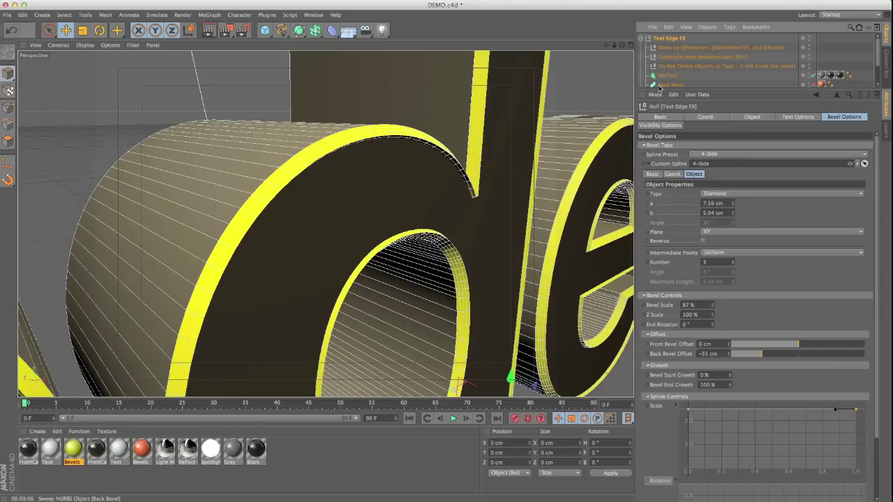
{"action": "left_click_drag", "start_coordinate": [658, 88], "coordinate": [661, 130]}
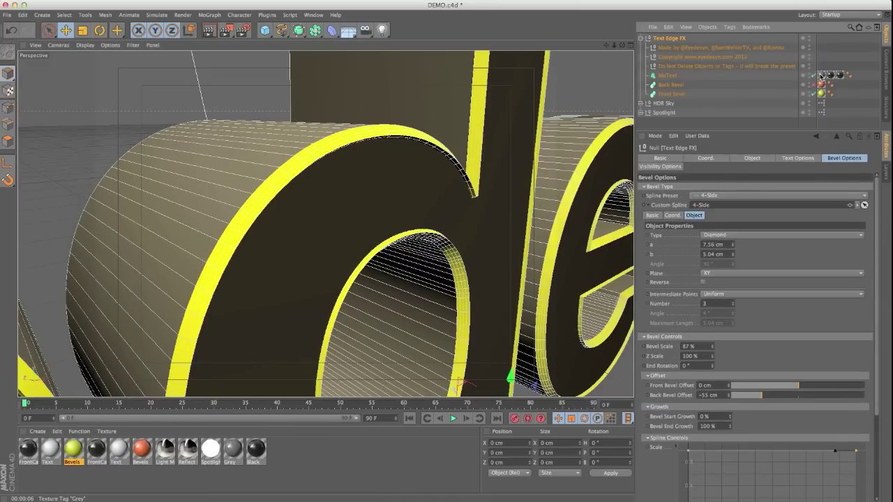
{"action": "left_click", "coordinate": [822, 75]}
{"action": "left_click", "coordinate": [831, 75], "text": "shift"}
{"action": "left_click", "coordinate": [840, 74], "text": "shift"}
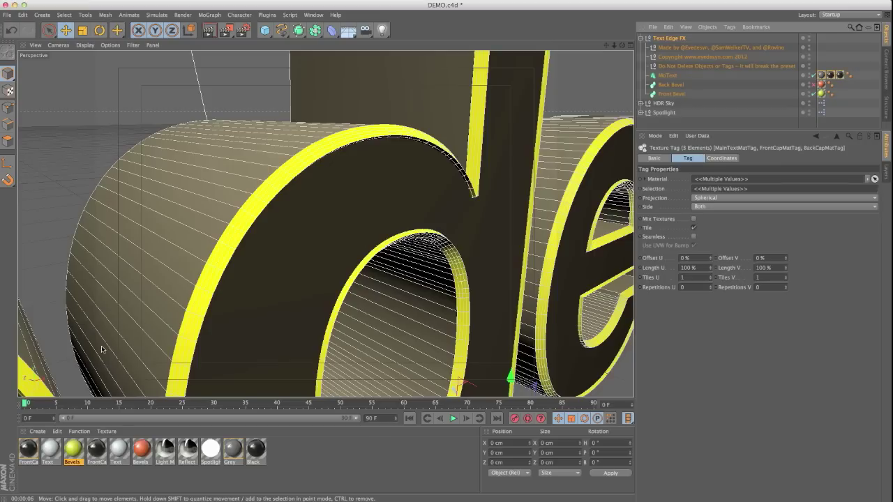
{"action": "left_click_drag", "start_coordinate": [75, 455], "coordinate": [727, 178]}
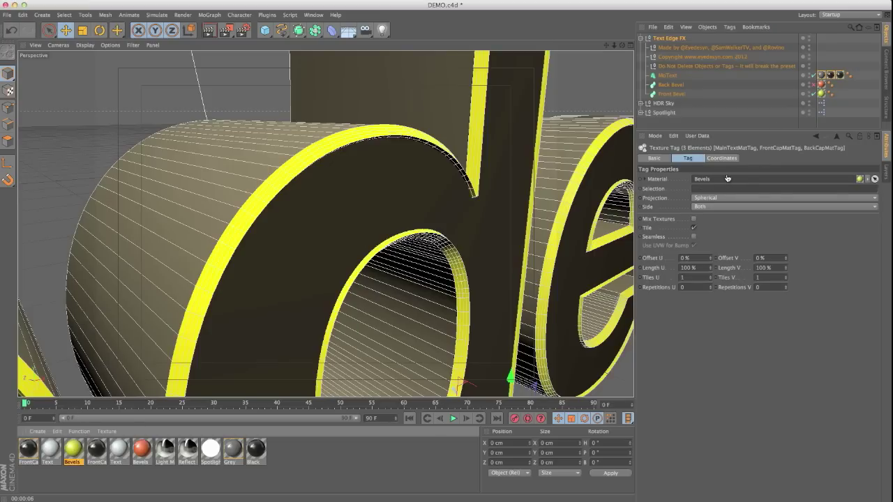
Inspect the yellow letters up close, check the MoText object's properties, and return to the Text Edge FX bevel options.
{"action": "left_click_drag", "start_coordinate": [363, 235], "coordinate": [328, 225], "text": "alt"}
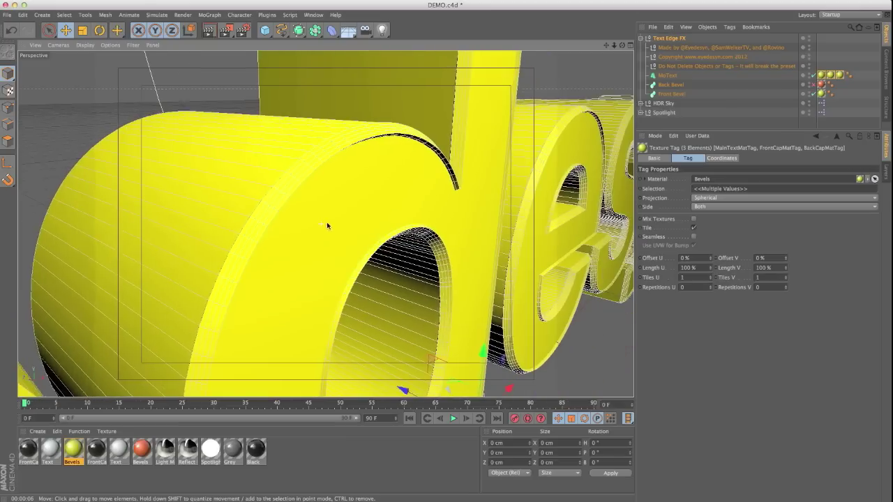
{"action": "right_click_drag", "start_coordinate": [327, 225], "coordinate": [351, 230], "text": "alt"}
{"action": "left_click_drag", "start_coordinate": [351, 231], "coordinate": [385, 206], "text": "alt"}
{"action": "left_click", "coordinate": [694, 76]}
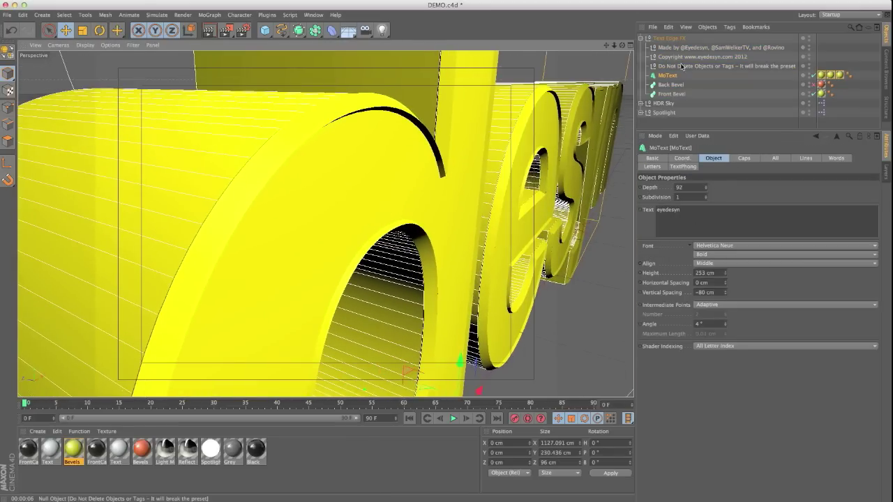
{"action": "left_click", "coordinate": [669, 38]}
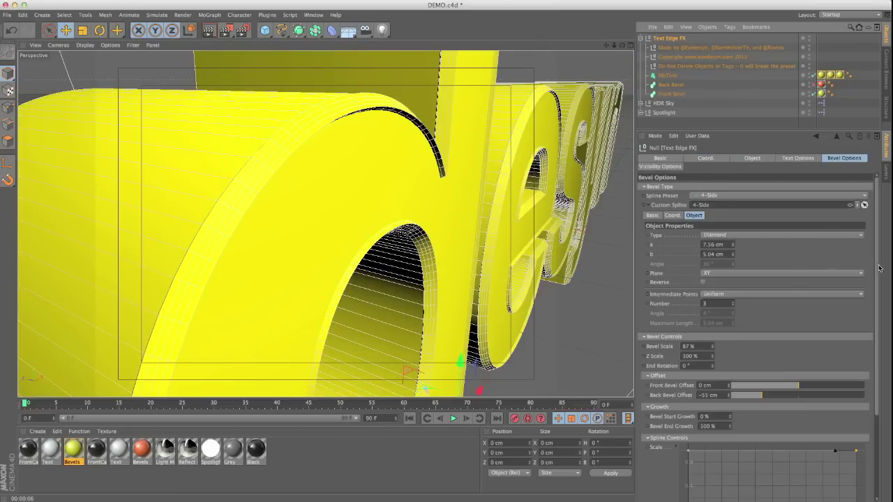
Set the text's start and end cap types to Cap and inspect how the bevel meets the letter "d".
{"action": "left_click", "coordinate": [791, 159]}
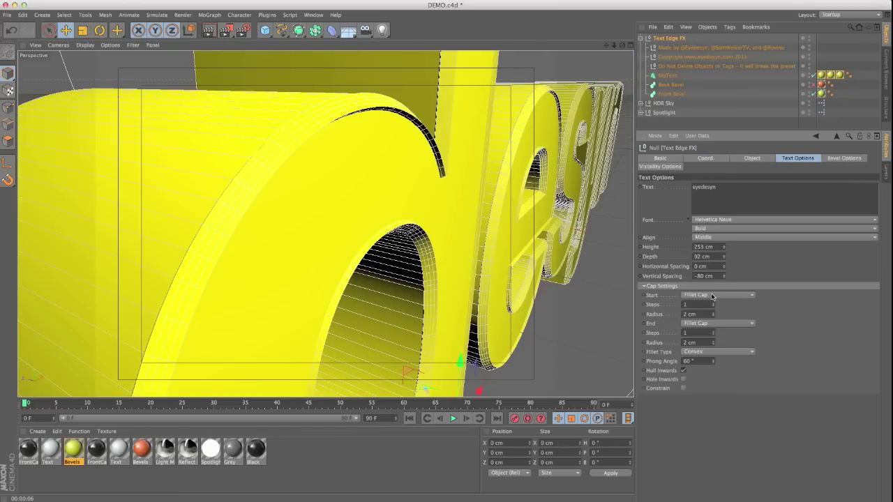
{"action": "left_click_drag", "start_coordinate": [309, 217], "coordinate": [349, 220], "text": "alt"}
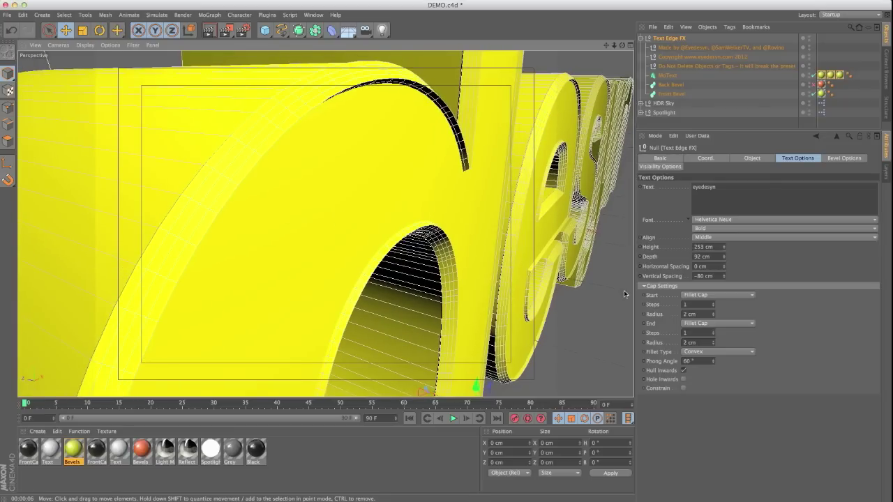
{"action": "left_click", "coordinate": [704, 301]}
{"action": "left_click", "coordinate": [704, 312]}
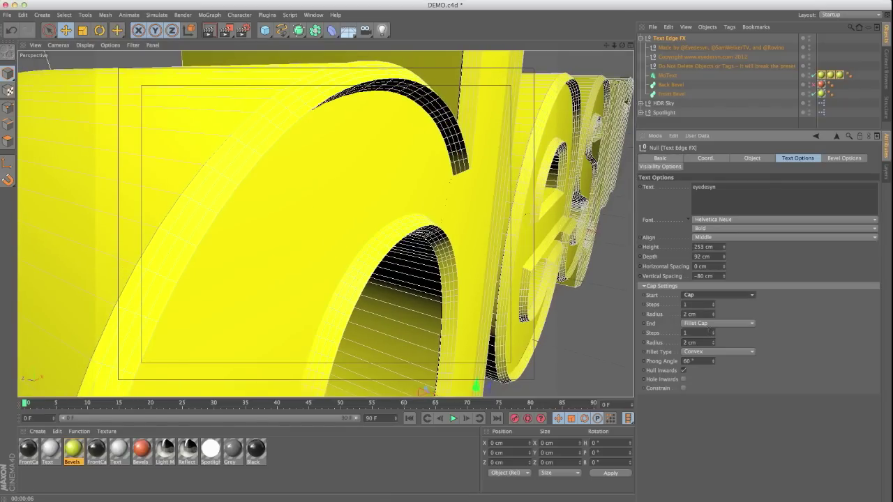
{"action": "left_click", "coordinate": [708, 324]}
{"action": "left_click", "coordinate": [708, 344]}
{"action": "left_click_drag", "start_coordinate": [314, 211], "coordinate": [389, 229], "text": "alt"}
{"action": "left_click_drag", "start_coordinate": [257, 226], "coordinate": [184, 196], "text": "alt"}
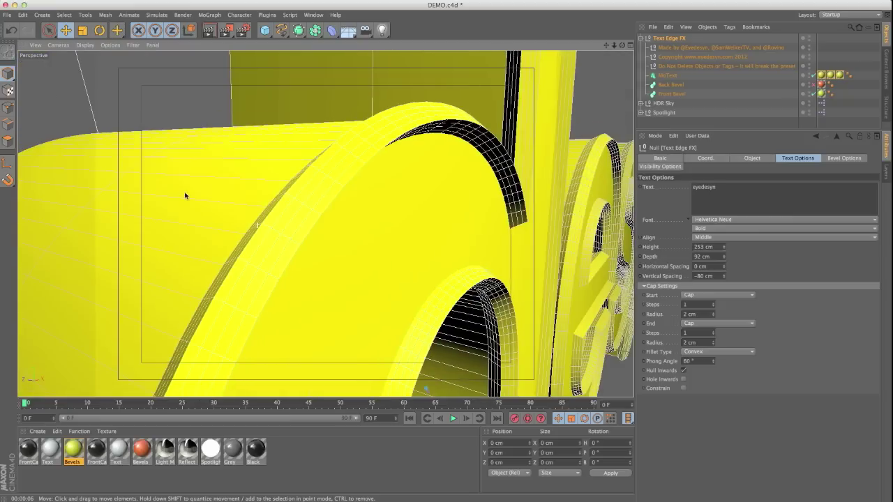
Restore the text's start and end cap types to Fillet Cap.
{"action": "left_click", "coordinate": [717, 298]}
{"action": "left_click", "coordinate": [718, 332]}
{"action": "left_click", "coordinate": [717, 323]}
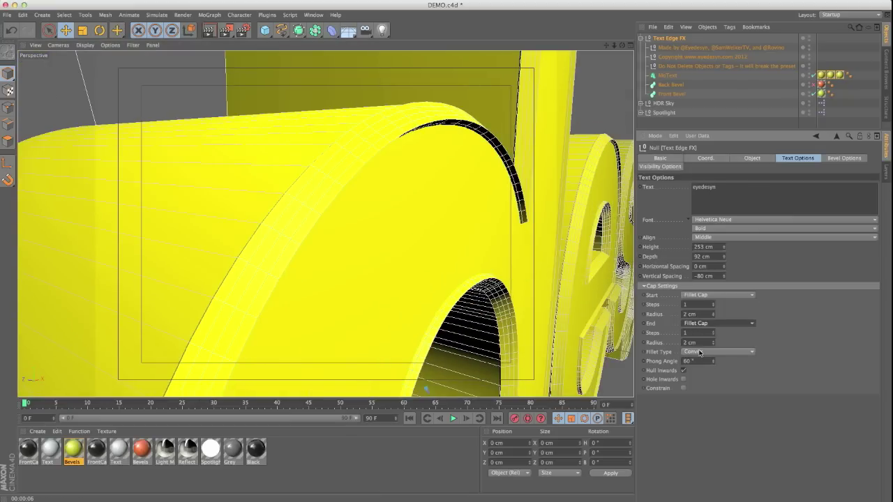
{"action": "left_click", "coordinate": [719, 355]}
Render the view around the letter "d" to examine how the bevel blends with the filleted text.
{"action": "left_click_drag", "start_coordinate": [369, 221], "coordinate": [450, 199], "text": "alt"}
{"action": "right_click_drag", "start_coordinate": [450, 199], "coordinate": [396, 212], "text": "alt"}
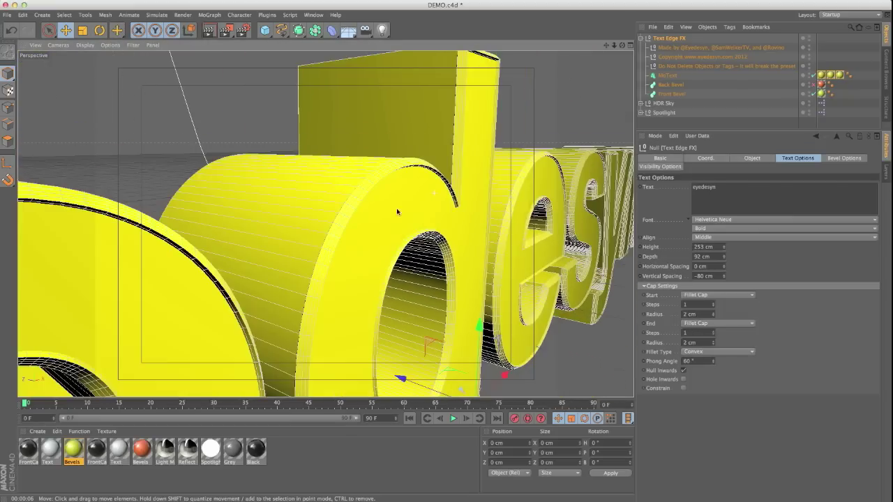
{"action": "left_click_drag", "start_coordinate": [397, 212], "coordinate": [353, 199], "text": "alt"}
{"action": "left_click", "coordinate": [208, 33]}
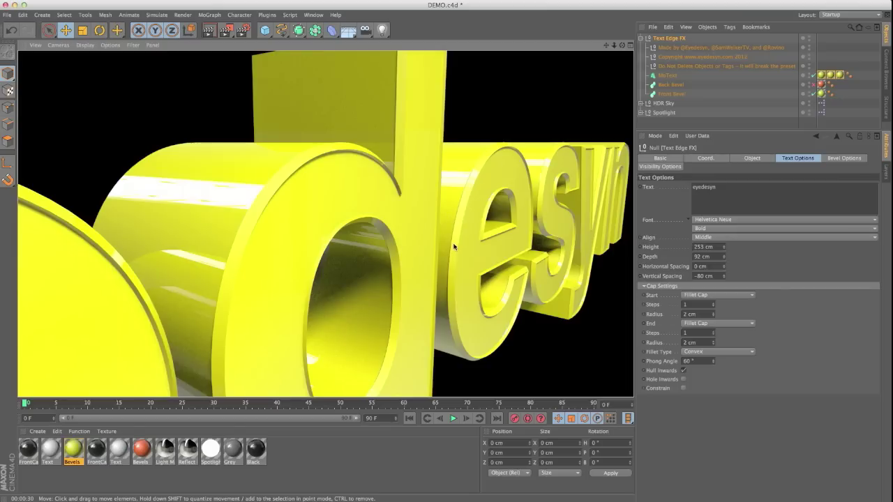
Change the bevel's spline preset to Flower and inspect its profile up close along the letter edges.
{"action": "mouse_move", "coordinate": [454, 209]}
{"action": "left_mouse_down", "text": "alt"}
{"action": "mouse_move", "coordinate": [479, 240]}
{"action": "mouse_move", "coordinate": [406, 237]}
{"action": "mouse_move", "coordinate": [416, 241]}
{"action": "left_mouse_up", "text": "alt"}
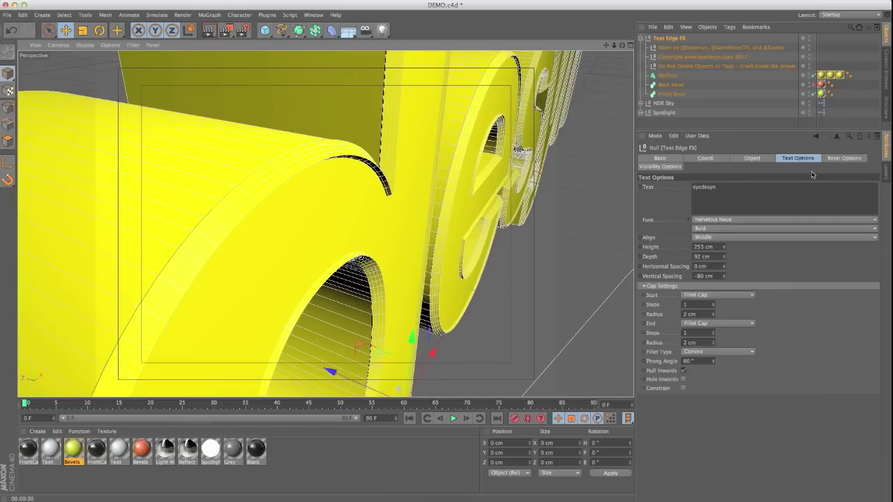
{"action": "left_click", "coordinate": [841, 159]}
{"action": "left_click", "coordinate": [730, 196]}
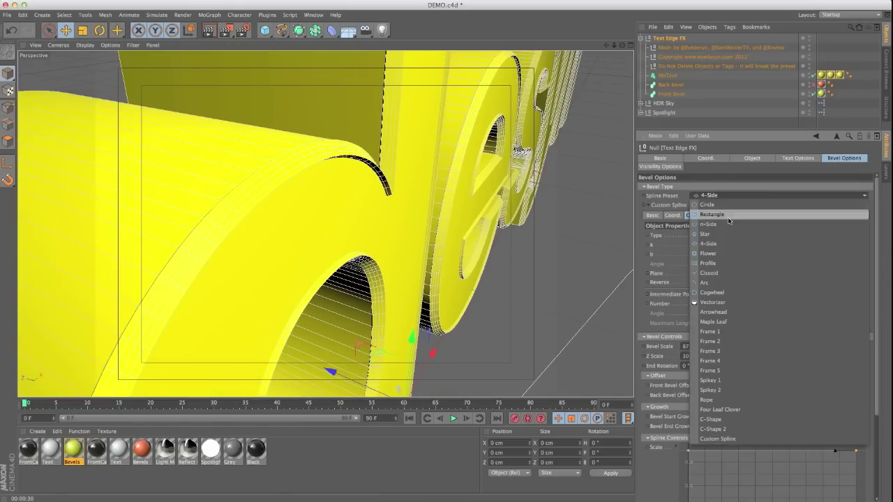
{"action": "left_click", "coordinate": [722, 256]}
{"action": "mouse_move", "coordinate": [396, 280]}
{"action": "left_mouse_down", "text": "alt"}
{"action": "mouse_move", "coordinate": [447, 230]}
{"action": "mouse_move", "coordinate": [437, 247]}
{"action": "mouse_move", "coordinate": [325, 292]}
{"action": "left_mouse_up", "text": "alt"}
{"action": "mouse_move", "coordinate": [494, 245]}
{"action": "left_mouse_down", "text": "alt"}
{"action": "mouse_move", "coordinate": [419, 259]}
{"action": "mouse_move", "coordinate": [436, 250]}
{"action": "left_mouse_up", "text": "alt"}
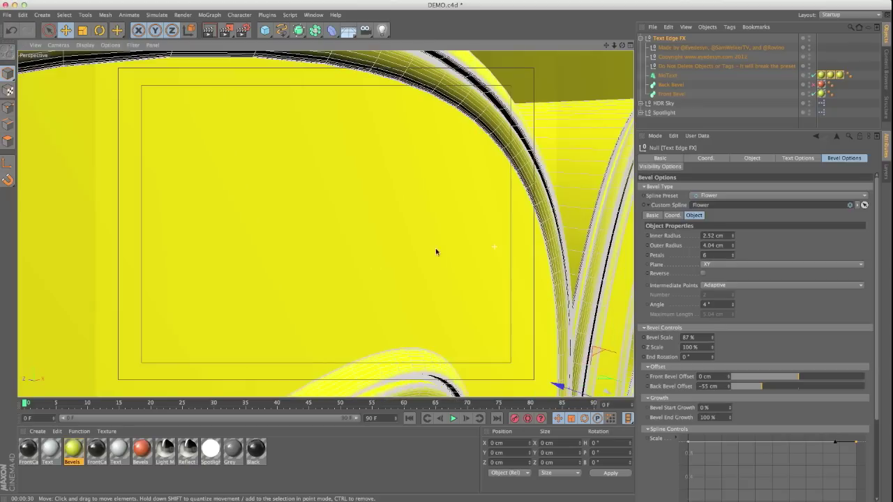
{"action": "left_click_drag", "start_coordinate": [473, 298], "coordinate": [481, 289], "text": "alt"}
{"action": "left_click_drag", "start_coordinate": [454, 240], "coordinate": [512, 248], "text": "alt"}
{"action": "left_click_drag", "start_coordinate": [459, 263], "coordinate": [459, 289], "text": "alt"}
{"action": "left_click_drag", "start_coordinate": [434, 203], "coordinate": [462, 216], "text": "alt"}
{"action": "left_click_drag", "start_coordinate": [416, 275], "coordinate": [431, 309], "text": "alt"}
{"action": "left_click_drag", "start_coordinate": [392, 212], "coordinate": [416, 185], "text": "alt"}
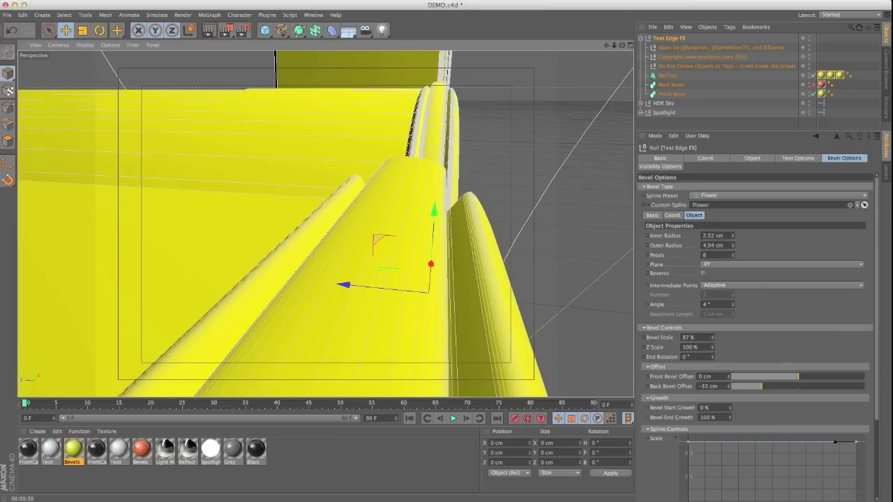
Reduce the Bevel Scale to 51% so the Flower bevel fits the letter edges more tightly.
{"action": "mouse_move", "coordinate": [713, 341]}
{"action": "left_mouse_down"}
{"action": "mouse_move", "coordinate": [713, 377]}
{"action": "mouse_move", "coordinate": [713, 337]}
{"action": "left_mouse_up"}
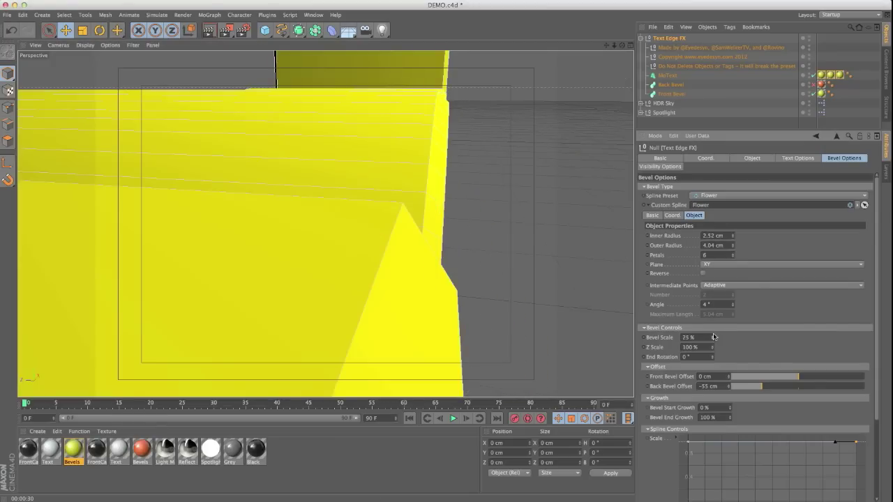
{"action": "mouse_move", "coordinate": [712, 338]}
{"action": "left_mouse_down"}
{"action": "mouse_move", "coordinate": [712, 327]}
{"action": "mouse_move", "coordinate": [712, 342]}
{"action": "left_mouse_up"}
{"action": "left_click", "coordinate": [712, 341]}
{"action": "left_click", "coordinate": [713, 341]}
{"action": "left_click", "coordinate": [713, 341]}
{"action": "left_click", "coordinate": [712, 341]}
{"action": "left_click", "coordinate": [712, 336]}
{"action": "scroll", "coordinate": [397, 259], "scroll_direction": "down", "scroll_amount": 3}
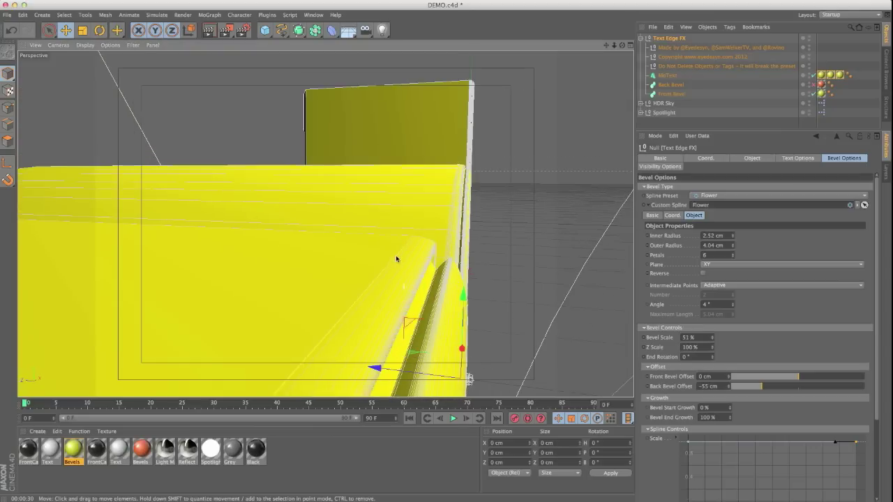
{"action": "scroll", "coordinate": [364, 325], "scroll_direction": "down", "scroll_amount": 1}
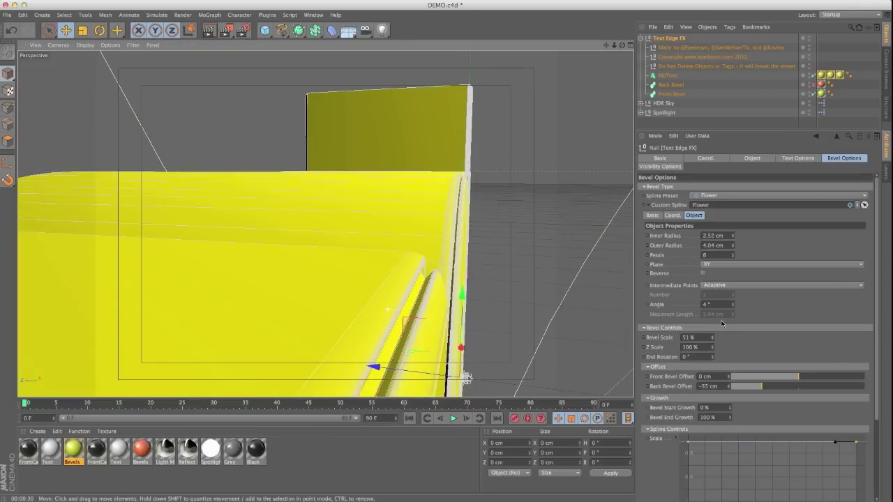
Set the Front Bevel Offset to -0.1 cm and check the bevel's alignment with the letters' front edge.
{"action": "scroll", "coordinate": [729, 378], "scroll_direction": "down", "scroll_amount": 1}
{"action": "left_click", "coordinate": [729, 374]}
{"action": "left_click", "coordinate": [729, 379], "text": "alt"}
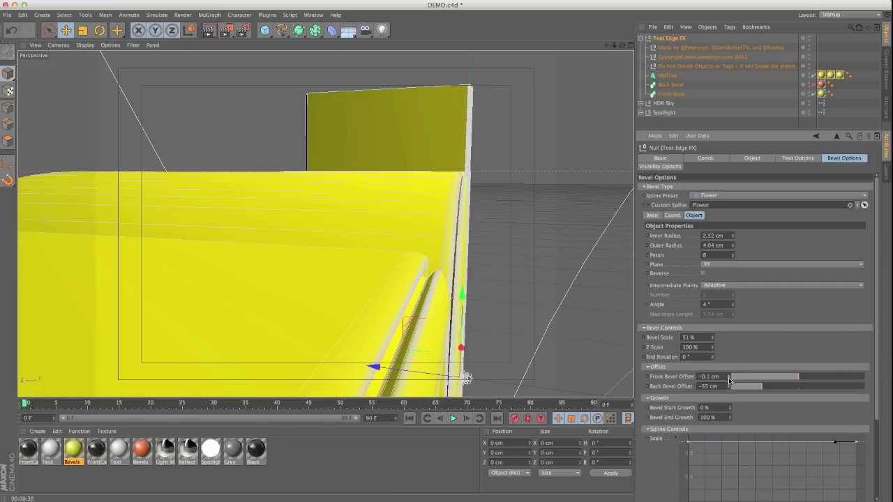
{"action": "left_click", "coordinate": [729, 380], "text": "alt"}
{"action": "left_click", "coordinate": [729, 379], "text": "alt"}
{"action": "scroll", "coordinate": [728, 377], "scroll_direction": "up", "scroll_amount": 3}
{"action": "scroll", "coordinate": [728, 379], "scroll_direction": "down", "scroll_amount": 1}
{"action": "left_click_drag", "start_coordinate": [395, 339], "coordinate": [420, 317], "text": "alt"}
{"action": "middle_click_drag", "start_coordinate": [420, 317], "coordinate": [422, 288], "text": "alt"}
{"action": "left_click_drag", "start_coordinate": [422, 287], "coordinate": [413, 252], "text": "alt"}
Render the close-up of the Flower bevel, and examine the whole "eyedesyn" text from several angles.
{"action": "left_click", "coordinate": [209, 32]}
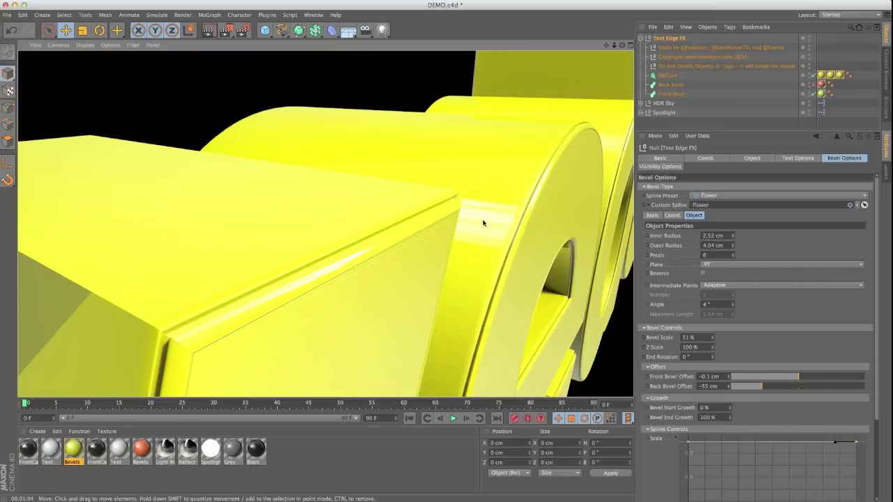
{"action": "mouse_move", "coordinate": [529, 224]}
{"action": "left_mouse_down", "text": "alt"}
{"action": "mouse_move", "coordinate": [520, 279]}
{"action": "mouse_move", "coordinate": [391, 205]}
{"action": "mouse_move", "coordinate": [436, 219]}
{"action": "mouse_move", "coordinate": [447, 167]}
{"action": "mouse_move", "coordinate": [440, 215]}
{"action": "left_mouse_up", "text": "alt"}
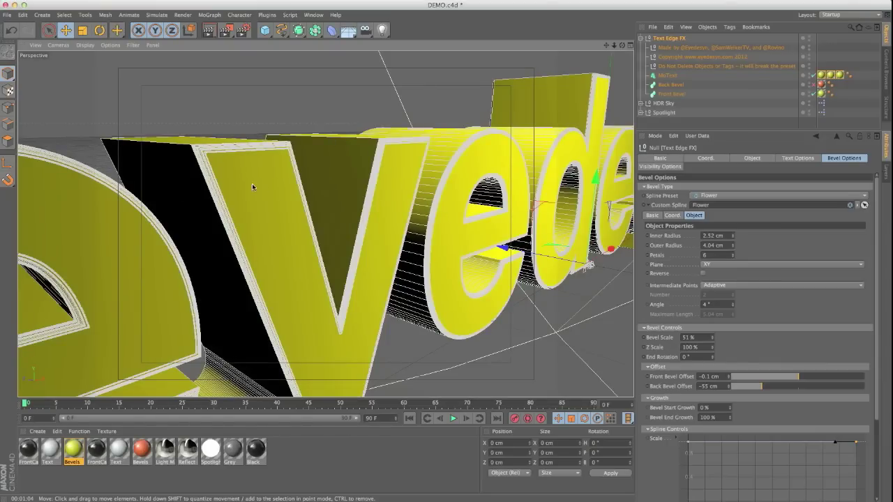
{"action": "right_click_drag", "start_coordinate": [442, 222], "coordinate": [297, 235], "text": "alt"}
{"action": "left_click_drag", "start_coordinate": [220, 231], "coordinate": [363, 199], "text": "alt"}
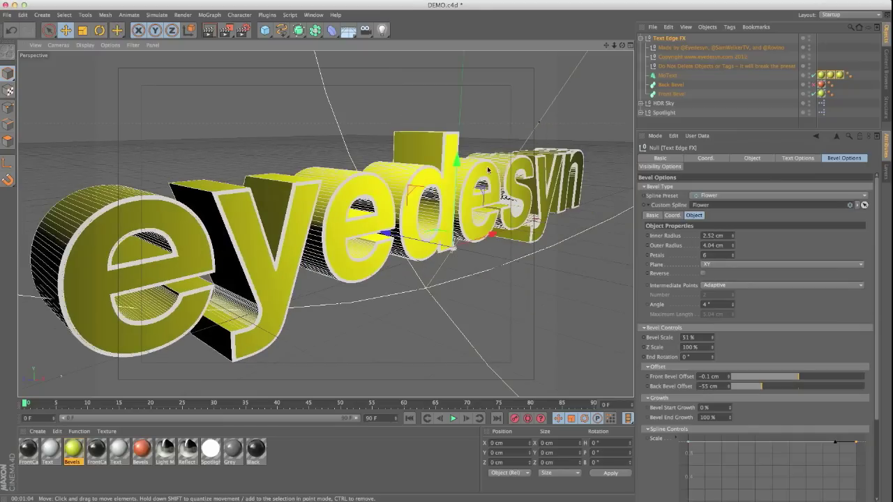
{"action": "left_click_drag", "start_coordinate": [492, 173], "coordinate": [416, 217], "text": "alt"}
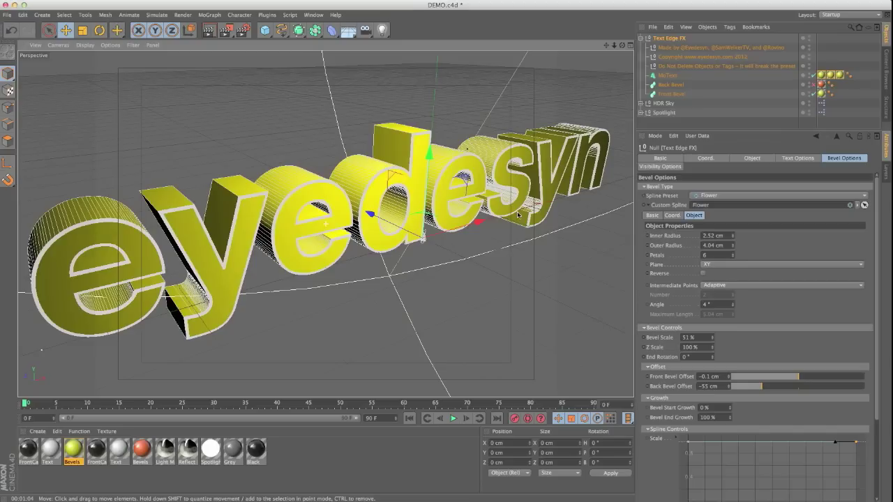
Delete the Text Edge FX object and load the SplineEdgeFXv1 preset from the Text Edge FX library in its place.
{"action": "left_click_drag", "start_coordinate": [688, 130], "coordinate": [688, 105]}
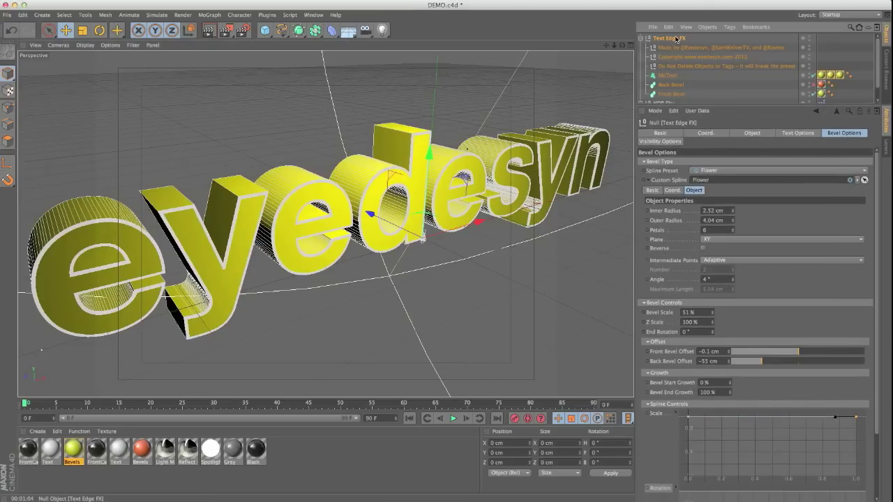
{"action": "key", "text": "Delete"}
{"action": "left_click_drag", "start_coordinate": [1, 132], "coordinate": [522, 64]}
{"action": "left_click_drag", "start_coordinate": [405, 59], "coordinate": [370, 100]}
{"action": "left_click_drag", "start_coordinate": [325, 136], "coordinate": [681, 71]}
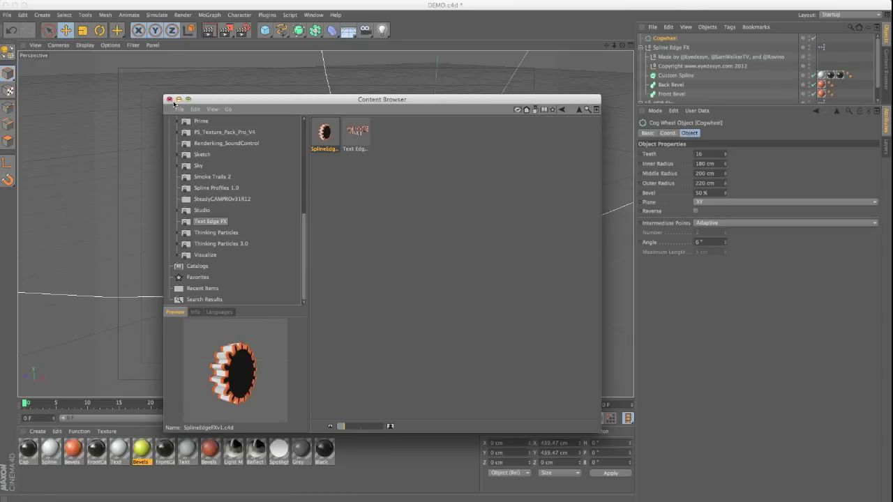
{"action": "left_click", "coordinate": [169, 99]}
{"action": "left_click_drag", "start_coordinate": [300, 215], "coordinate": [336, 218], "text": "alt"}
Review the Spline Edge FX spline, bevel and visibility settings, and the Cogwheel spline's properties.
{"action": "left_click", "coordinate": [668, 47]}
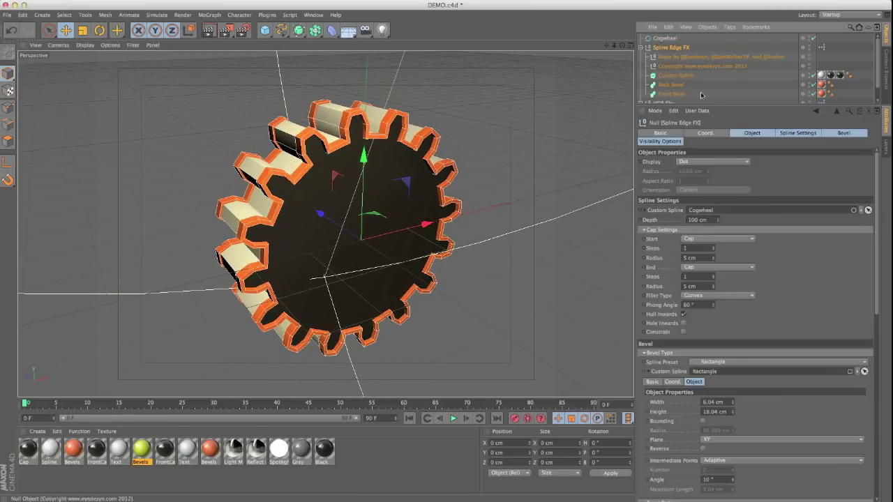
{"action": "left_click", "coordinate": [797, 132]}
{"action": "left_click", "coordinate": [844, 132]}
{"action": "left_click", "coordinate": [672, 142]}
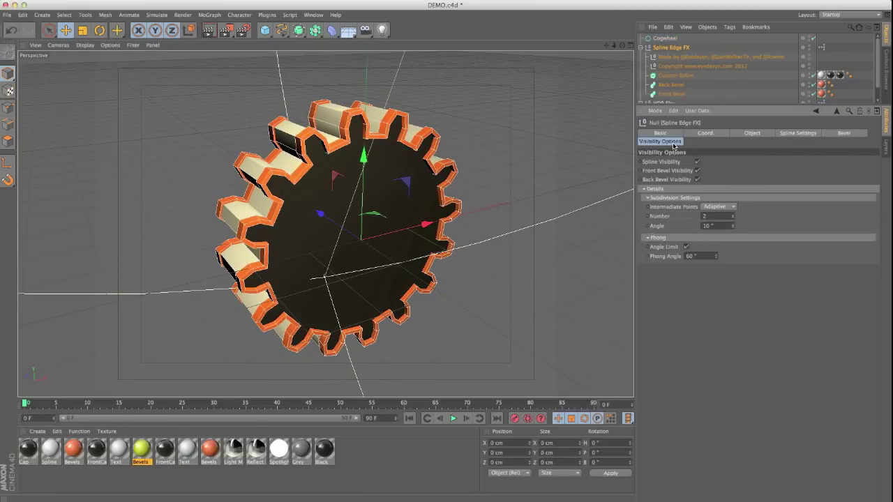
{"action": "left_click", "coordinate": [792, 134]}
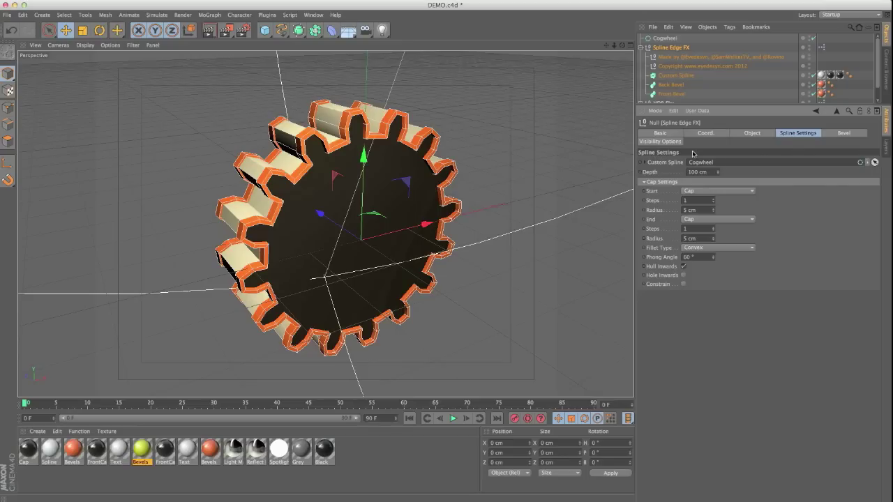
{"action": "left_click", "coordinate": [668, 39]}
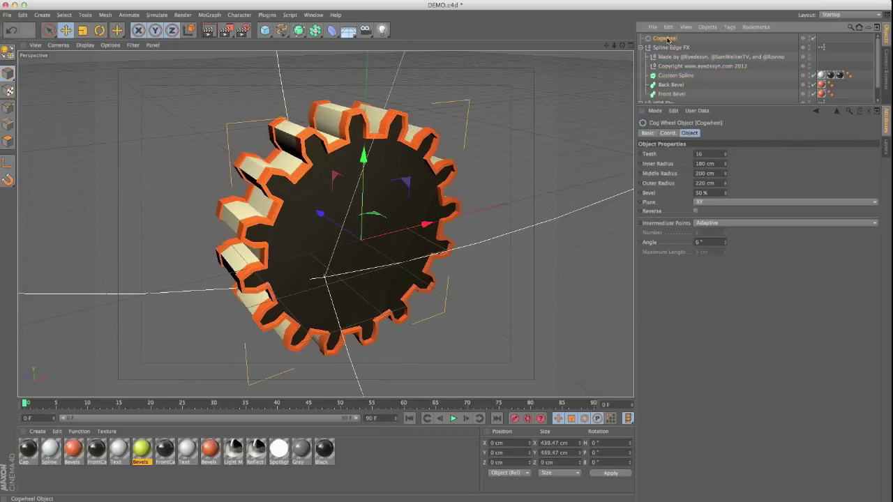
{"action": "left_click", "coordinate": [670, 48]}
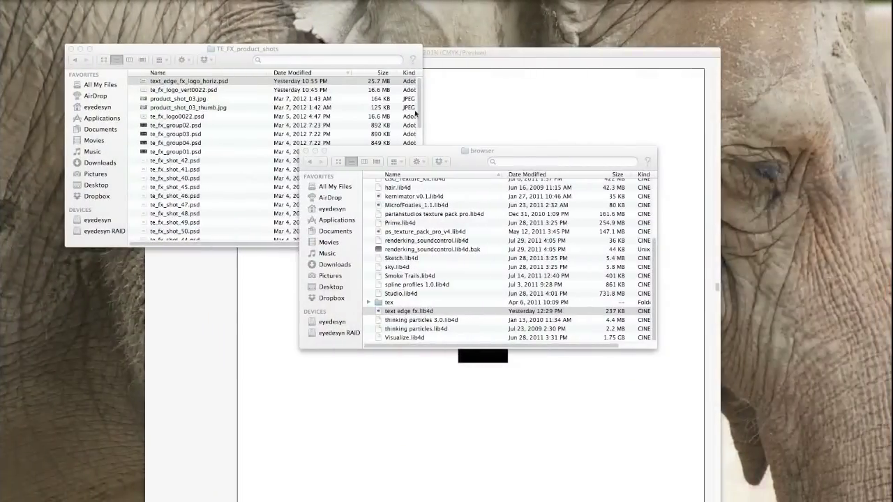
Switch to Illustrator's 4_logo.ai document and examine the shape of the "4" logo.
{"action": "left_click", "coordinate": [468, 94]}
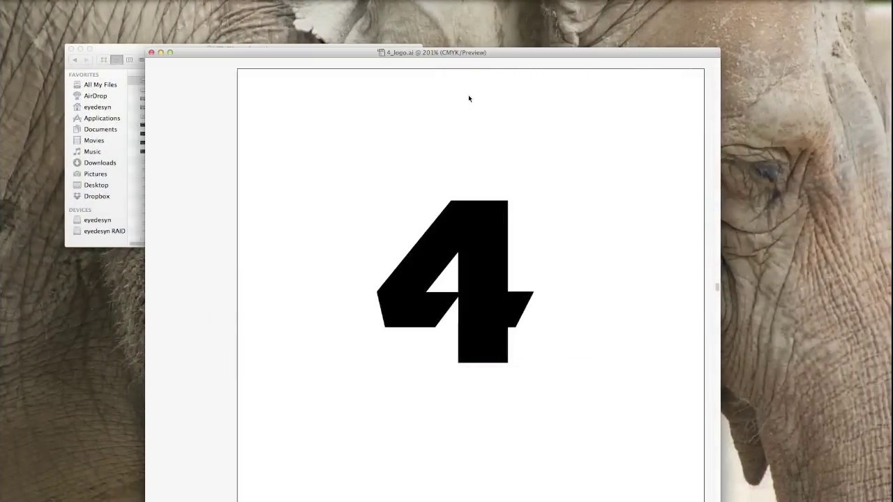
{"action": "left_click", "coordinate": [442, 205]}
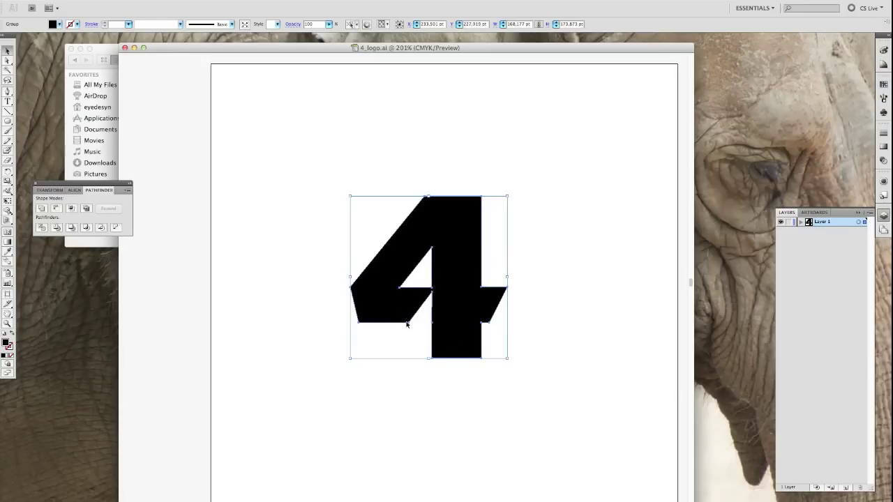
{"action": "left_click", "coordinate": [540, 333]}
{"action": "left_click", "coordinate": [475, 279]}
{"action": "left_click", "coordinate": [422, 272]}
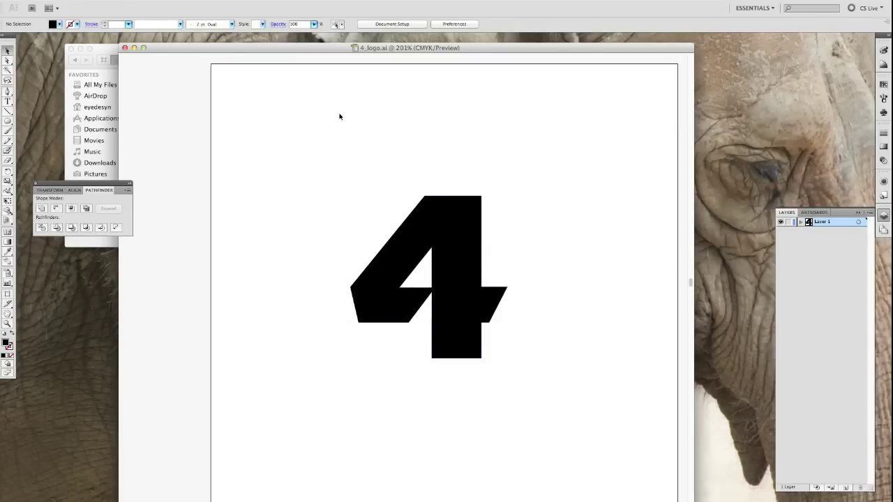
Save the logo as 4_logo.ai in Illustrator 8 format, replacing the existing file.
{"action": "left_click", "coordinate": [42, 96]}
{"action": "left_click", "coordinate": [563, 338]}
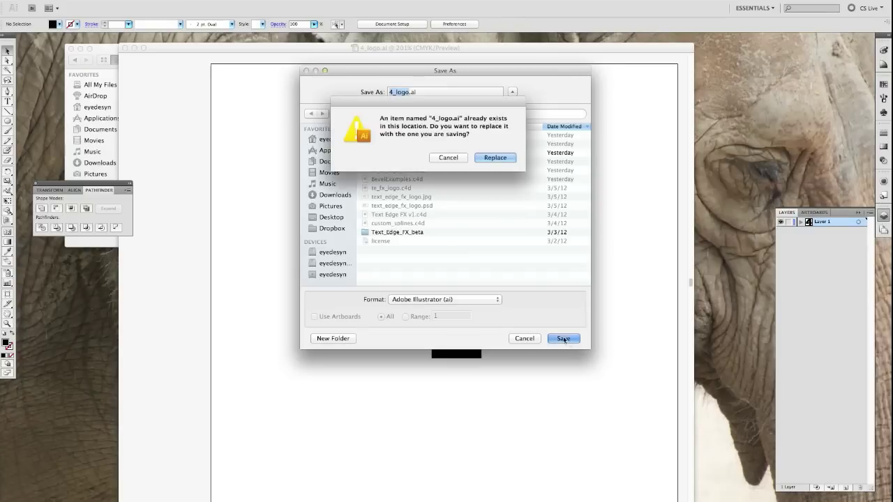
{"action": "left_click", "coordinate": [494, 158]}
{"action": "left_click", "coordinate": [416, 101]}
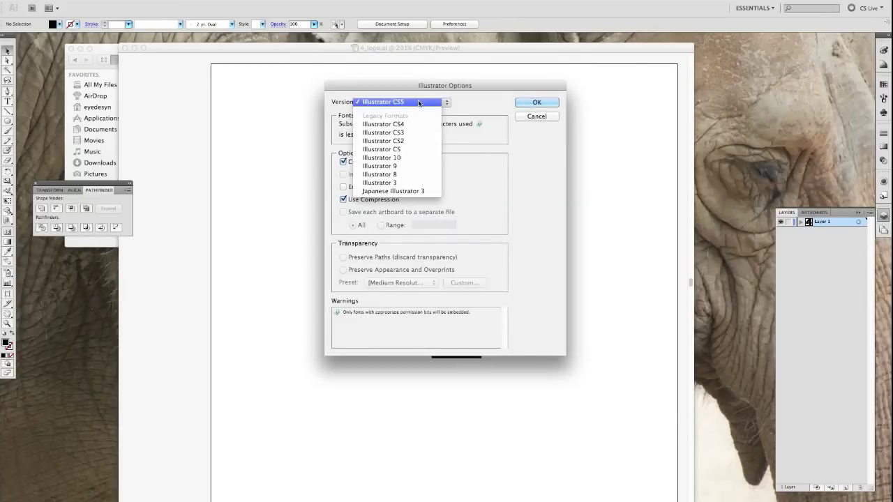
{"action": "left_click", "coordinate": [416, 174]}
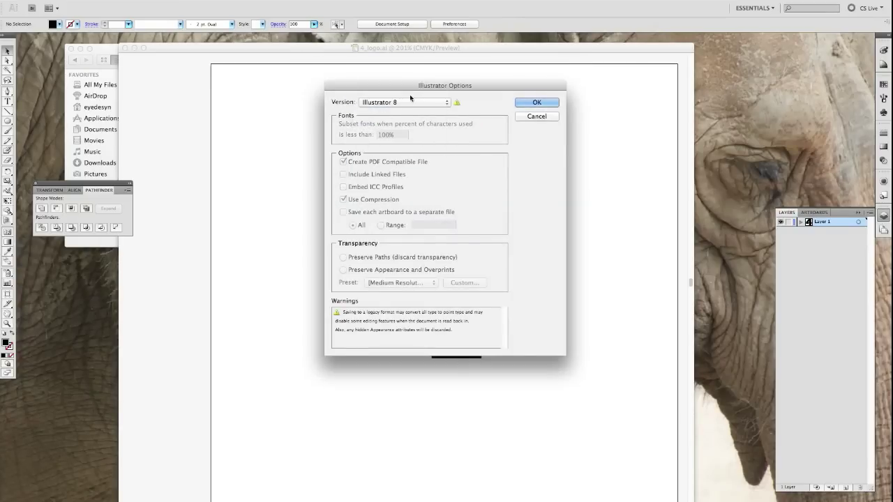
{"action": "left_click", "coordinate": [537, 102]}
{"action": "left_click", "coordinate": [522, 172]}
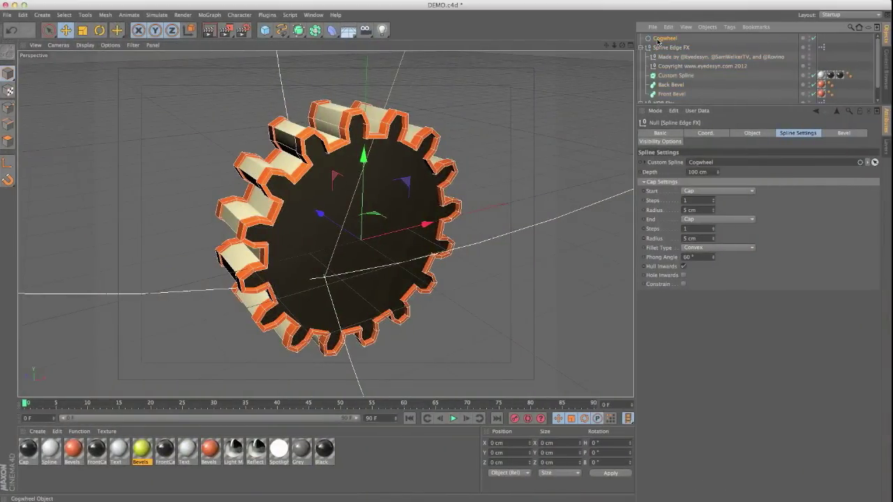
Delete the Cogwheel spline and import 4_logo.ai at a scale of 1 centimeter with Connect Splines enabled.
{"action": "left_click", "coordinate": [663, 39]}
{"action": "key", "text": "Delete"}
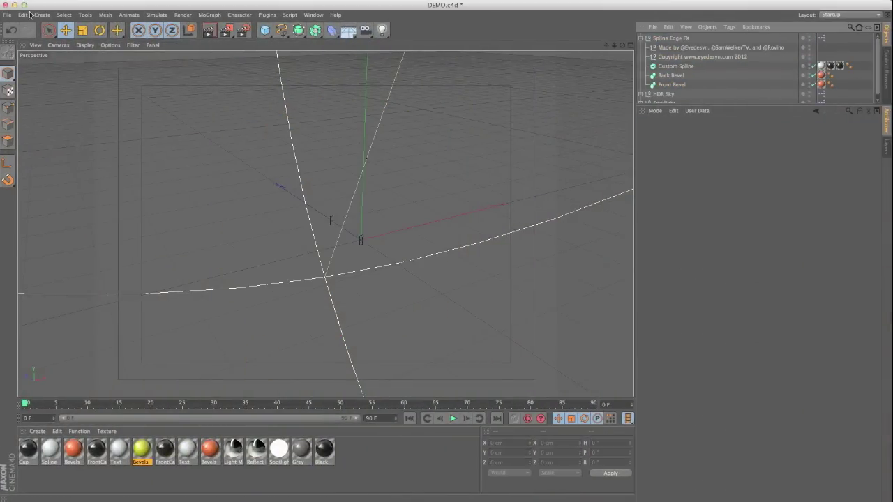
{"action": "left_click", "coordinate": [7, 14]}
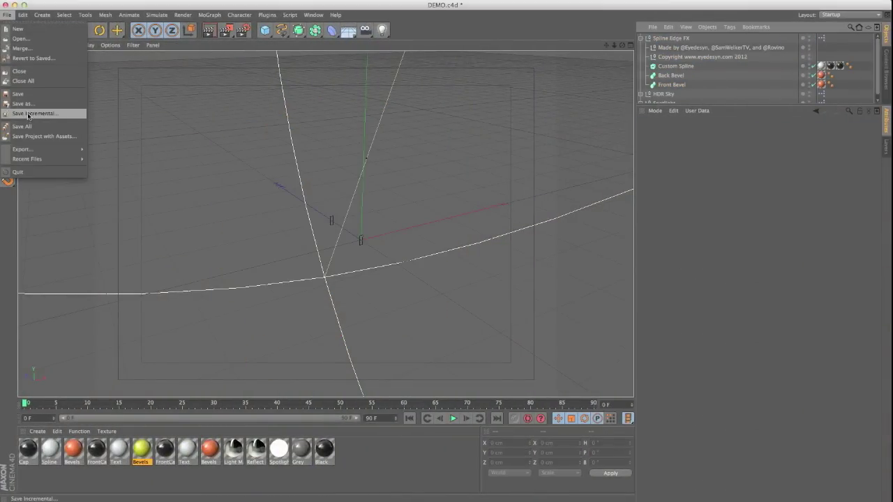
{"action": "left_click", "coordinate": [27, 57]}
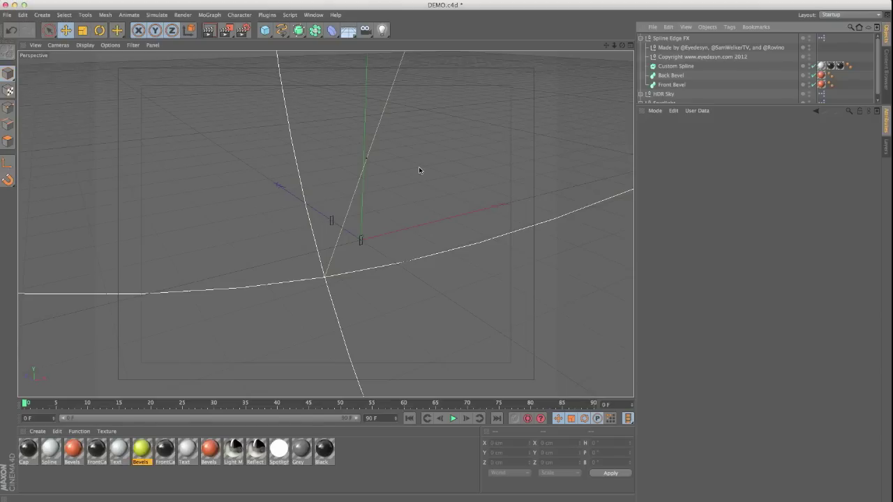
{"action": "key", "text": "super+o"}
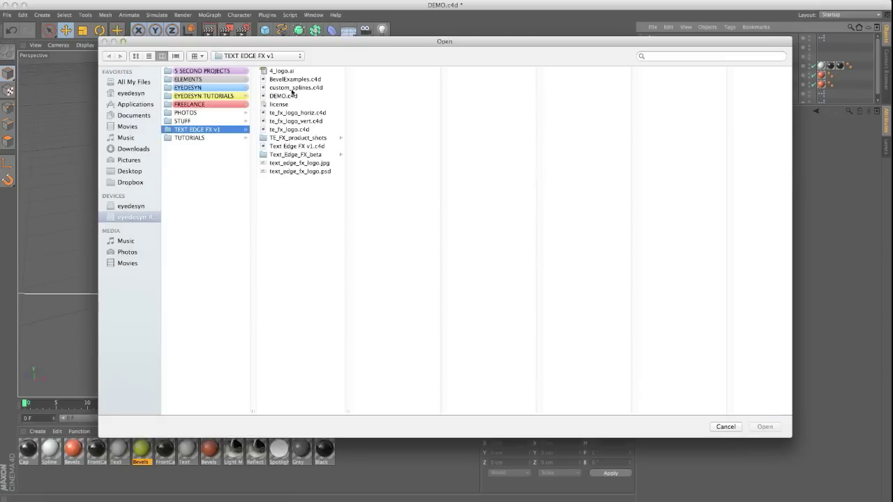
{"action": "left_click", "coordinate": [283, 71]}
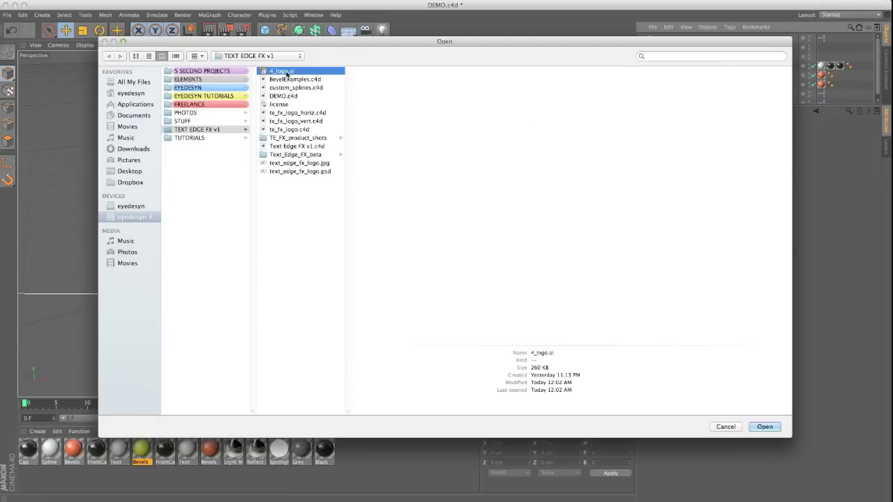
{"action": "left_click", "coordinate": [765, 427]}
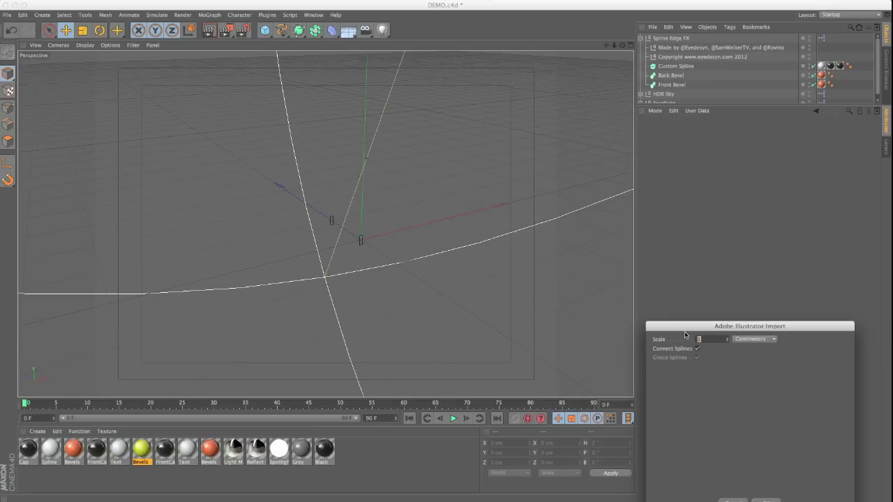
{"action": "left_click_drag", "start_coordinate": [685, 332], "coordinate": [544, 211]}
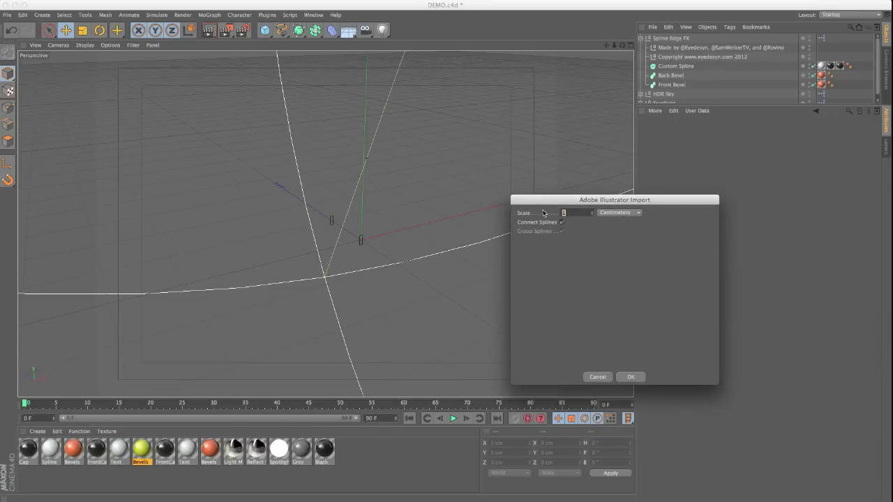
{"action": "left_click", "coordinate": [631, 377]}
Move the 4_logo spline to the scene origin by setting its X, Y and Z position to 0.
{"action": "left_click_drag", "start_coordinate": [446, 302], "coordinate": [477, 293], "text": "alt"}
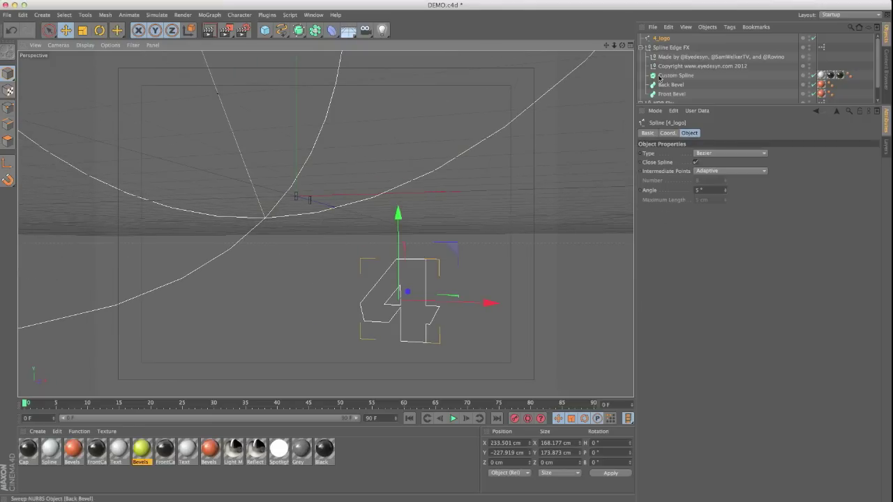
{"action": "left_click", "coordinate": [668, 132]}
{"action": "double_click", "coordinate": [671, 154]}
{"action": "type", "text": "0"}
{"action": "key", "text": "Tab"}
{"action": "type", "text": "0"}
{"action": "key", "text": "Tab"}
{"action": "type", "text": "0"}
{"action": "key", "text": "Return"}
Assign the 4_logo spline as the Custom Spline in Spline Edge FX's spline settings.
{"action": "left_click_drag", "start_coordinate": [418, 237], "coordinate": [384, 212], "text": "alt"}
{"action": "left_click", "coordinate": [666, 49]}
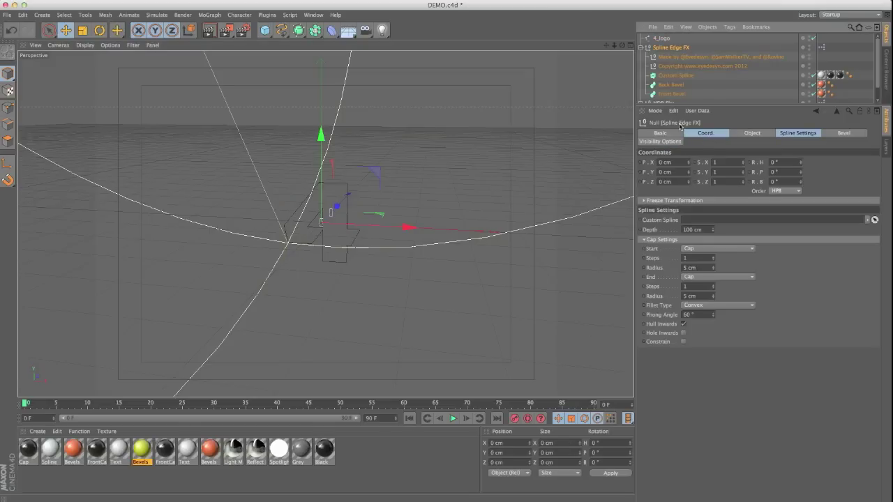
{"action": "left_click", "coordinate": [789, 134]}
{"action": "left_click_drag", "start_coordinate": [662, 37], "coordinate": [713, 165]}
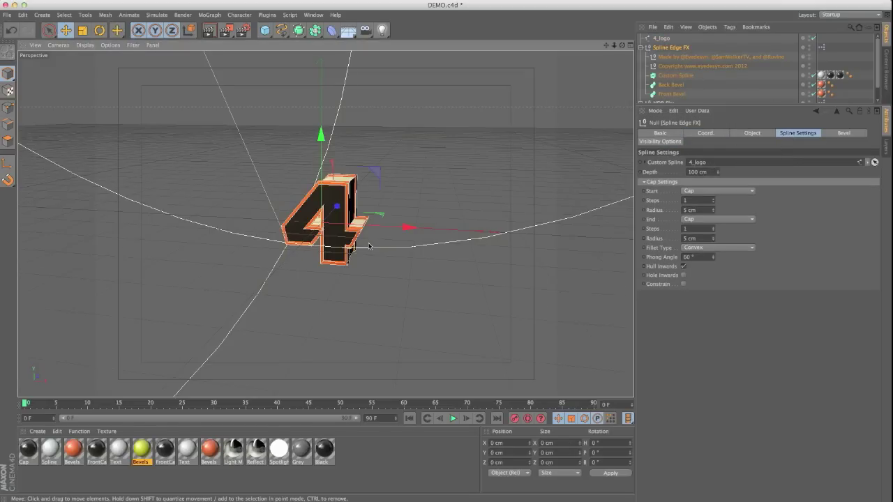
{"action": "scroll", "coordinate": [401, 213], "scroll_direction": "up", "scroll_amount": 6}
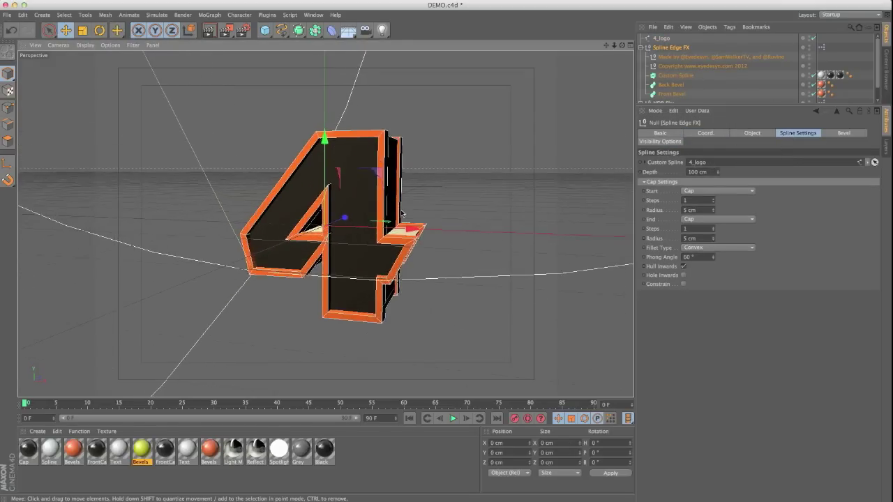
{"action": "middle_click_drag", "start_coordinate": [401, 214], "coordinate": [394, 224], "text": "alt"}
{"action": "scroll", "coordinate": [391, 224], "scroll_direction": "up", "scroll_amount": 1}
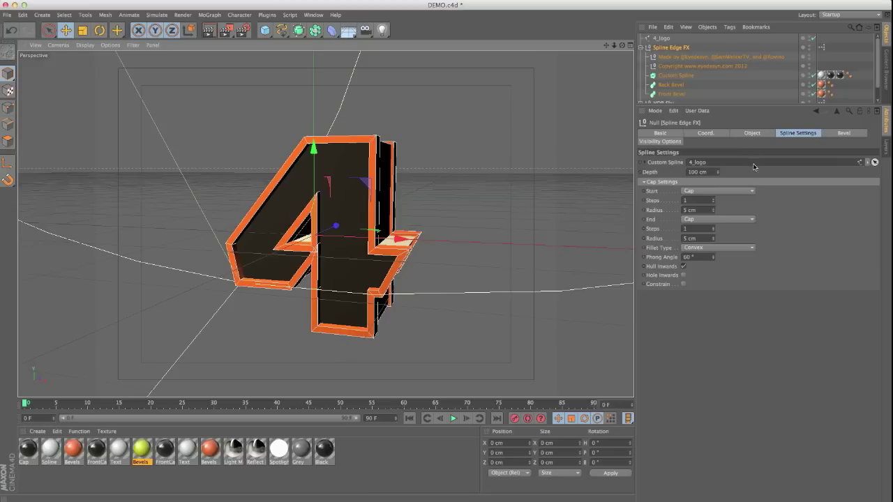
Render the current view to check the extruded "4" logo with its bevels.
{"action": "left_click_drag", "start_coordinate": [308, 233], "coordinate": [285, 233], "text": "alt"}
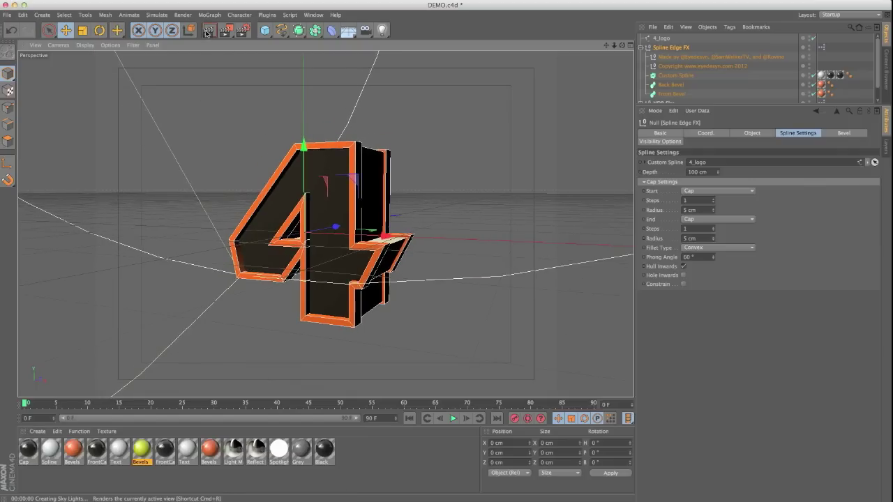
{"action": "left_click", "coordinate": [206, 32]}
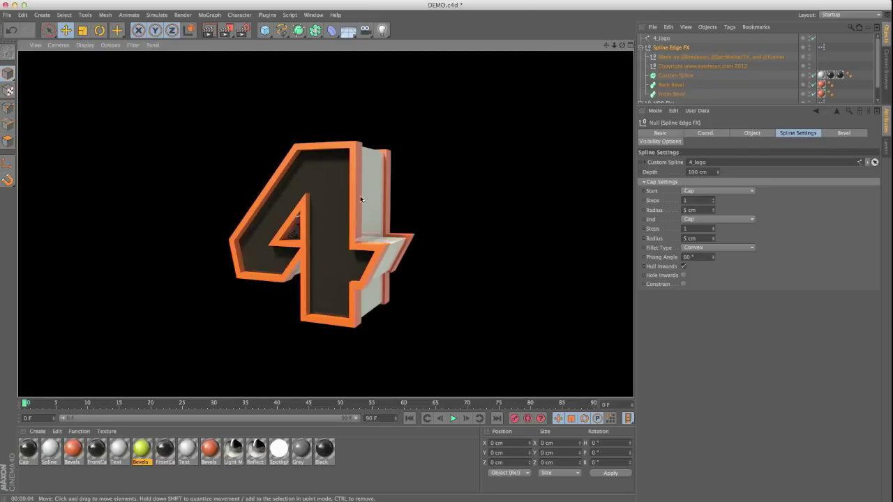
{"action": "left_click", "coordinate": [350, 234]}
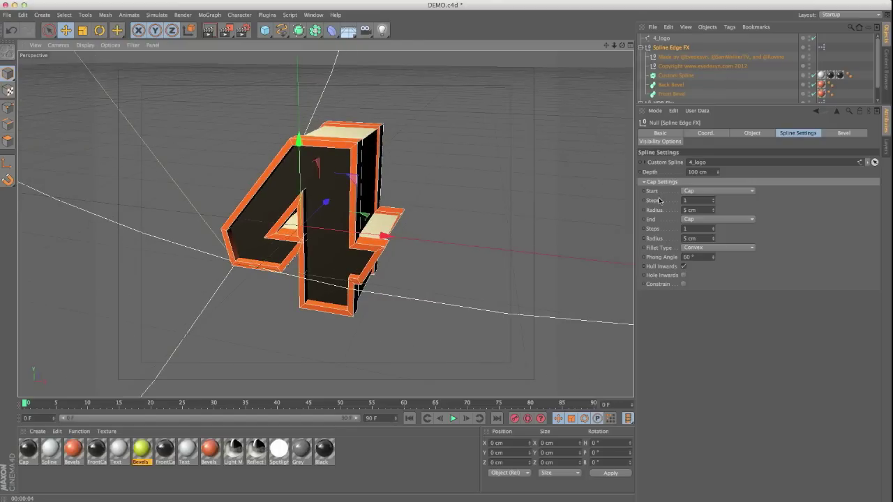
{"action": "left_click_drag", "start_coordinate": [408, 269], "coordinate": [383, 232], "text": "alt"}
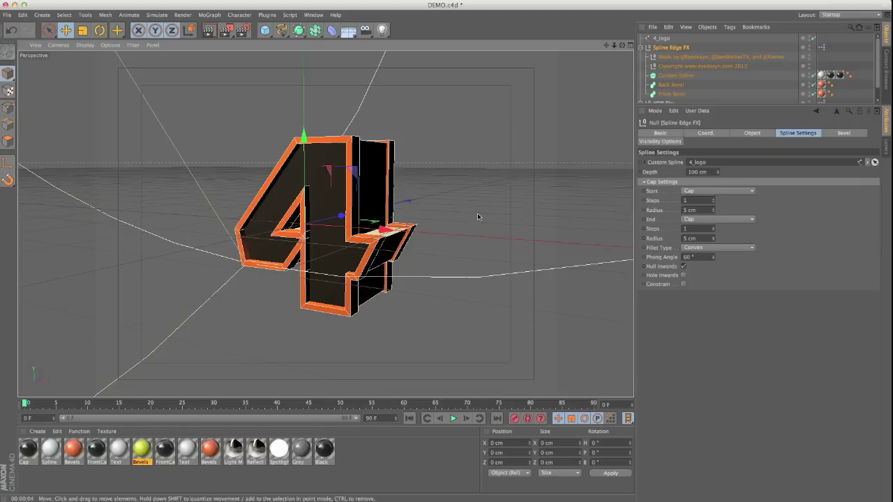
Remove the unused materials from the scene and view the color settings of the Cap and Bevels materials.
{"action": "left_click", "coordinate": [79, 432]}
{"action": "left_click", "coordinate": [91, 409]}
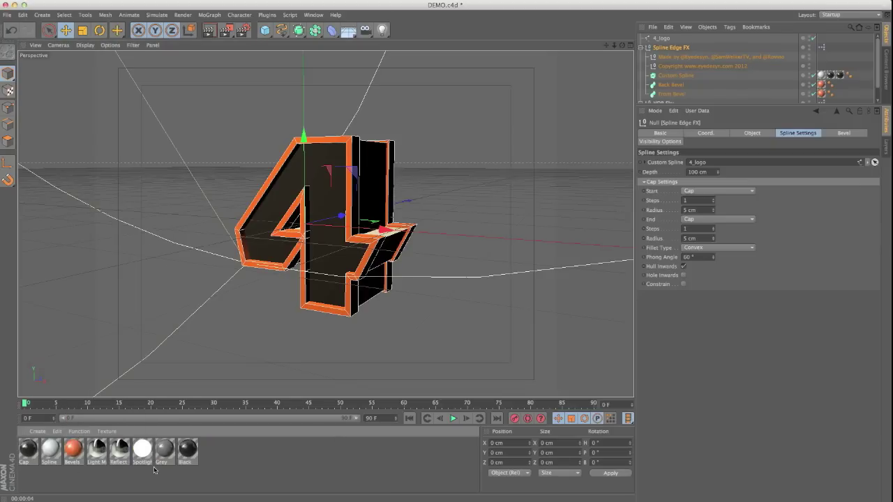
{"action": "left_click", "coordinate": [72, 450]}
{"action": "left_click", "coordinate": [49, 450]}
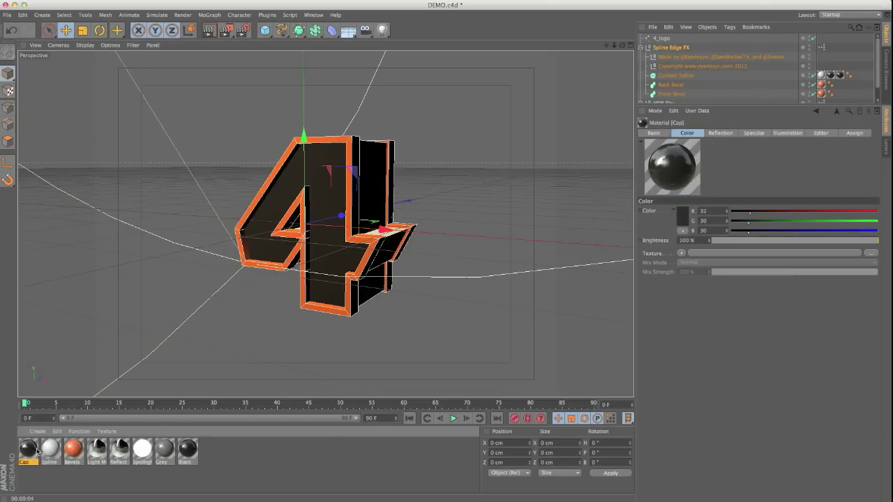
{"action": "left_click", "coordinate": [72, 451]}
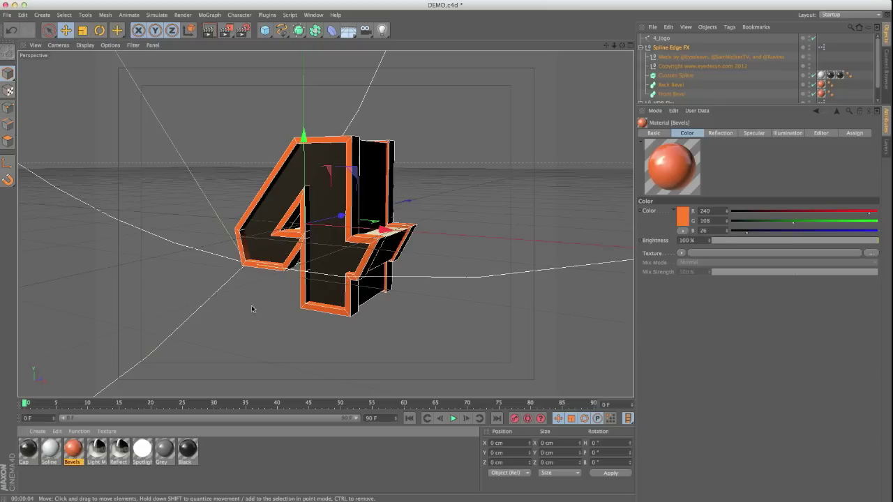
Set both the start and end caps of Spline Edge FX to Fillet Cap.
{"action": "left_click_drag", "start_coordinate": [253, 309], "coordinate": [249, 335], "text": "alt"}
{"action": "left_click_drag", "start_coordinate": [273, 307], "coordinate": [489, 262], "text": "alt"}
{"action": "left_click_drag", "start_coordinate": [660, 111], "coordinate": [660, 174]}
{"action": "left_click", "coordinate": [764, 147]}
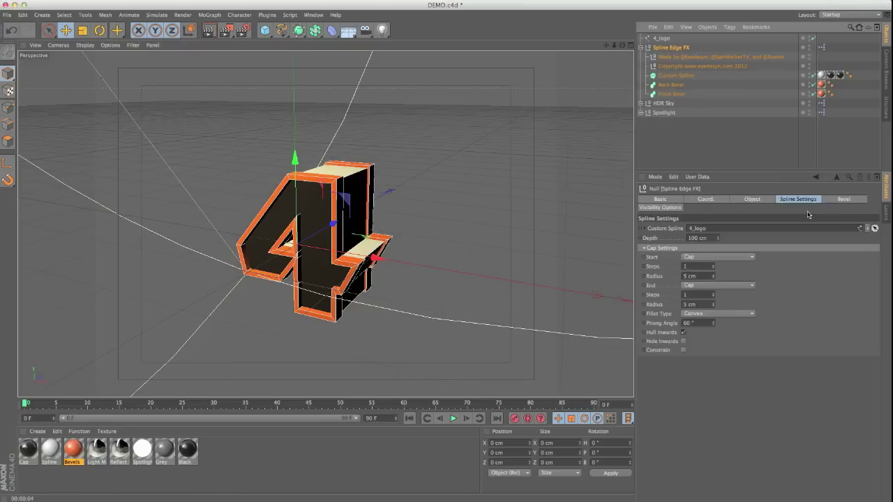
{"action": "left_click", "coordinate": [702, 258]}
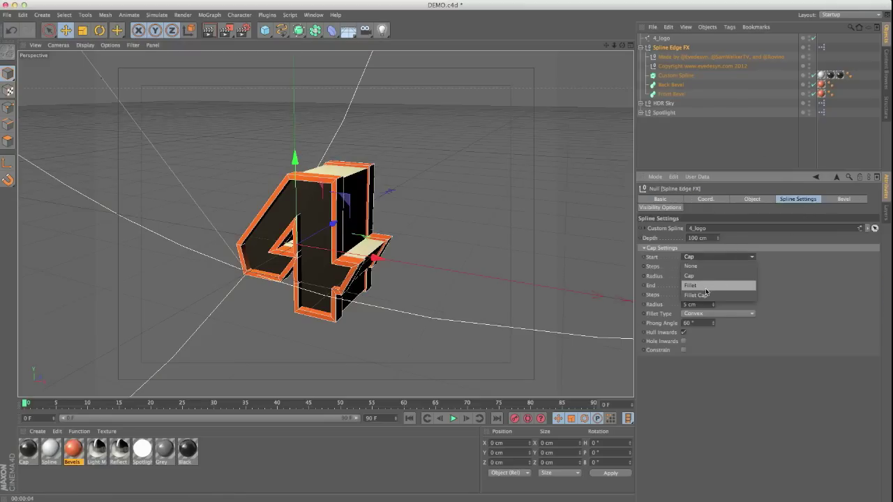
{"action": "left_click", "coordinate": [697, 295]}
{"action": "left_click", "coordinate": [708, 285]}
{"action": "left_click", "coordinate": [698, 324]}
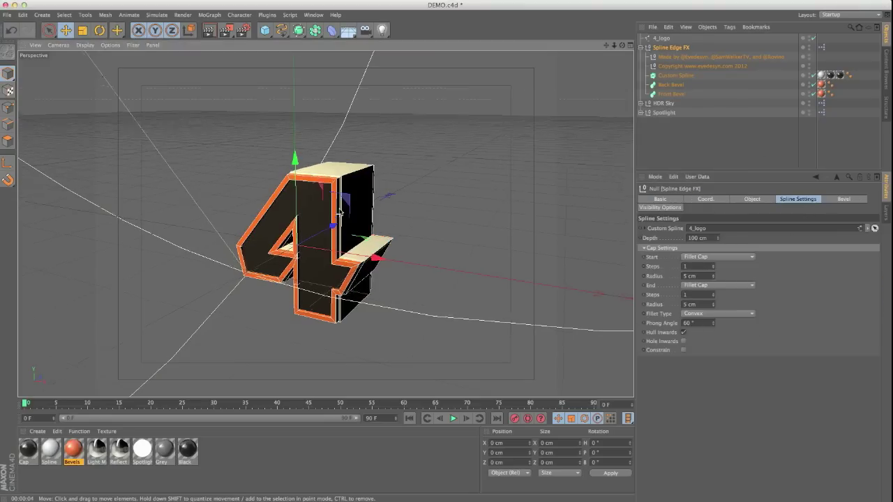
{"action": "left_click_drag", "start_coordinate": [340, 212], "coordinate": [318, 206], "text": "alt"}
{"action": "right_click_drag", "start_coordinate": [318, 205], "coordinate": [747, 204], "text": "alt"}
Try the Star spline preset as the bevel shape on the "4" logo.
{"action": "left_click", "coordinate": [832, 203]}
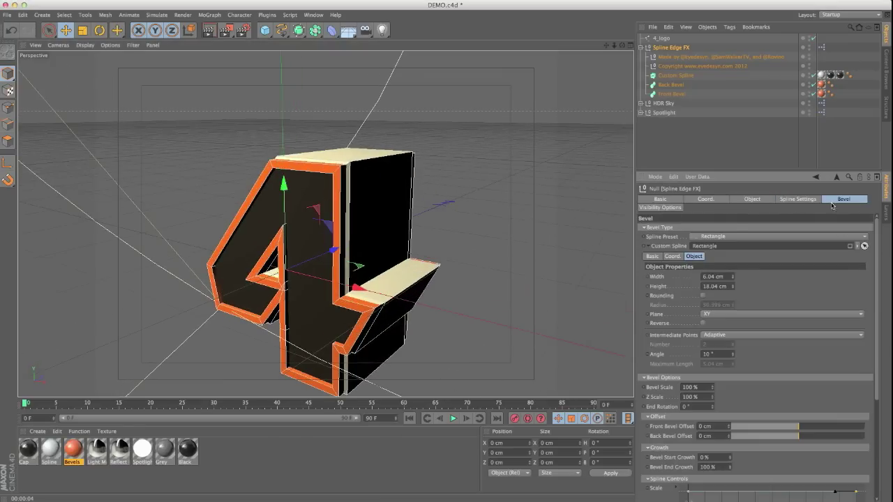
{"action": "left_click", "coordinate": [719, 237]}
{"action": "left_click", "coordinate": [720, 278]}
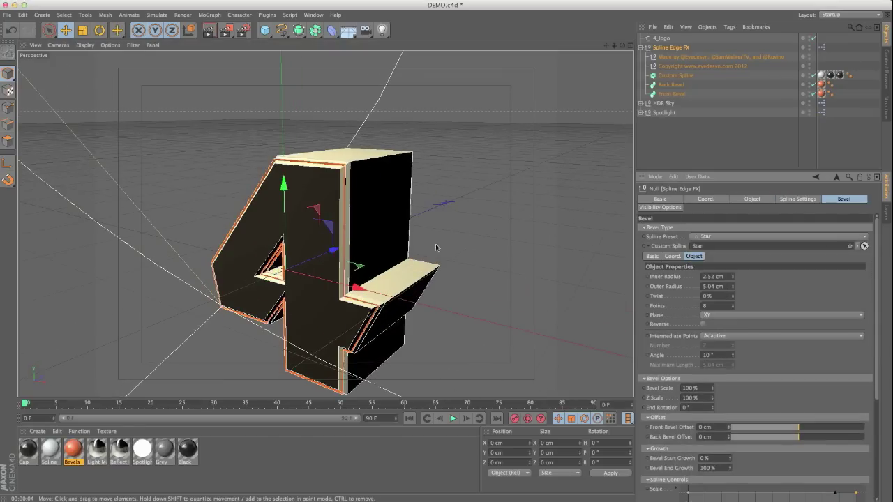
{"action": "left_click_drag", "start_coordinate": [394, 203], "coordinate": [363, 203], "text": "alt"}
{"action": "right_click_drag", "start_coordinate": [363, 203], "coordinate": [458, 200], "text": "alt"}
Switch the bevel's spline preset to Cogwheel and set the front bevel offset to -5 cm.
{"action": "left_click", "coordinate": [724, 239]}
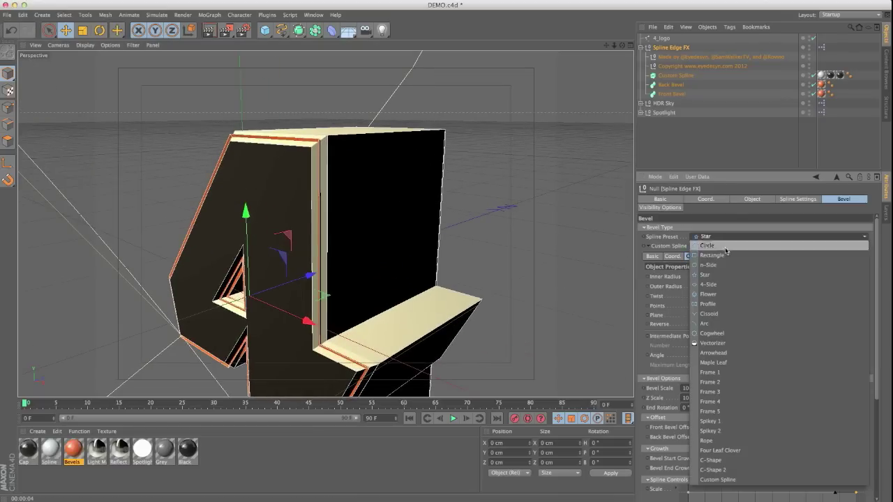
{"action": "left_click", "coordinate": [722, 334]}
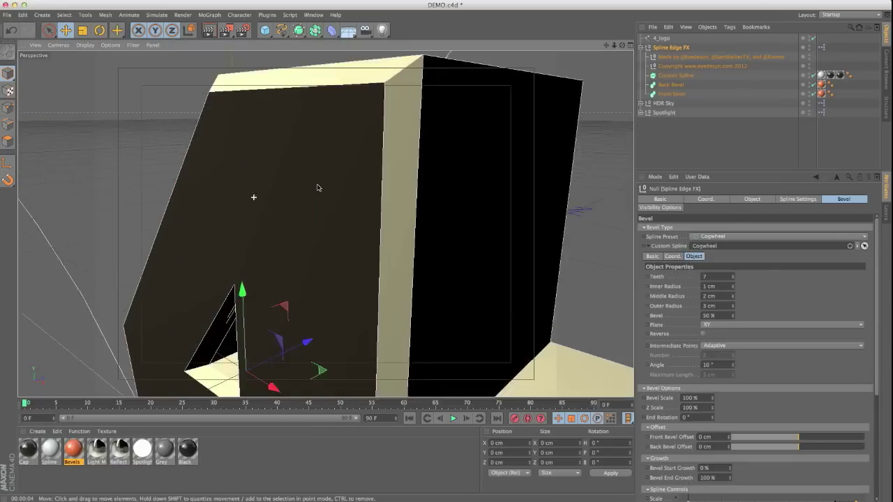
{"action": "mouse_move", "coordinate": [798, 436]}
{"action": "left_mouse_down"}
{"action": "mouse_move", "coordinate": [806, 438]}
{"action": "mouse_move", "coordinate": [796, 438]}
{"action": "left_mouse_up"}
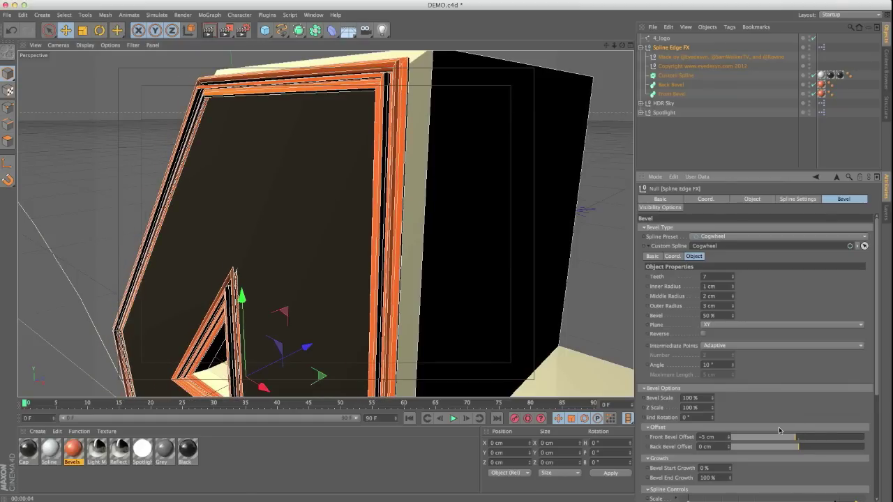
Set the bevel scale to 175%, the front bevel offset to -3 cm and the cogwheel's inner radius to 2 cm.
{"action": "left_click_drag", "start_coordinate": [713, 398], "coordinate": [713, 349]}
{"action": "left_click_drag", "start_coordinate": [455, 261], "coordinate": [440, 187], "text": "alt"}
{"action": "left_click_drag", "start_coordinate": [796, 437], "coordinate": [794, 438]}
{"action": "left_click", "coordinate": [732, 286]}
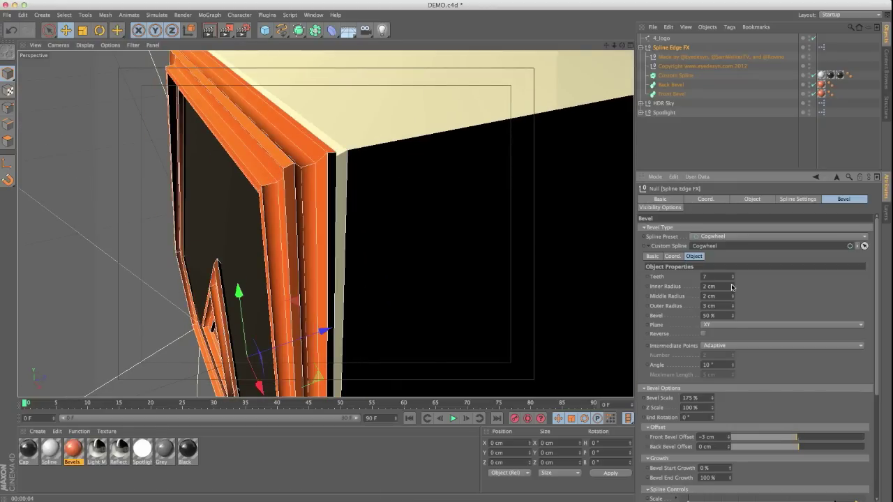
Adjust the front bevel offset in small increments to -1.7 cm so the bevel meets the logo's fillet edge.
{"action": "left_click_drag", "start_coordinate": [730, 439], "coordinate": [730, 442]}
{"action": "left_click", "coordinate": [730, 439]}
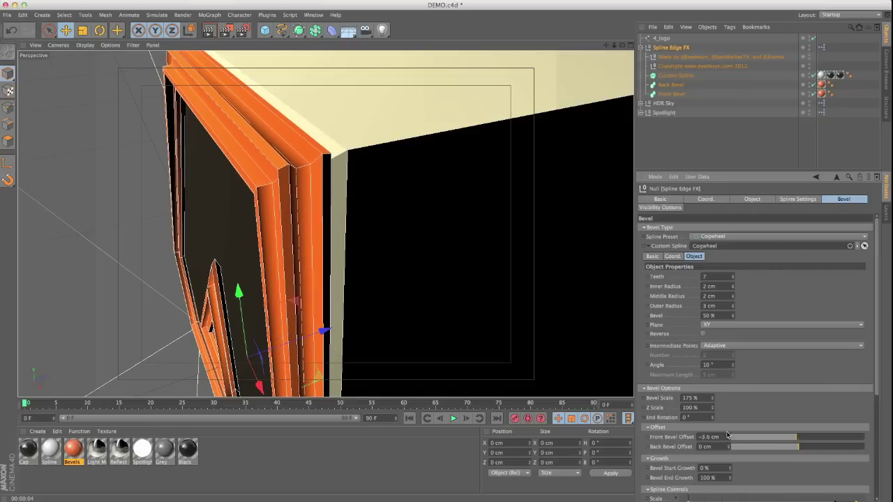
{"action": "left_click", "coordinate": [727, 436]}
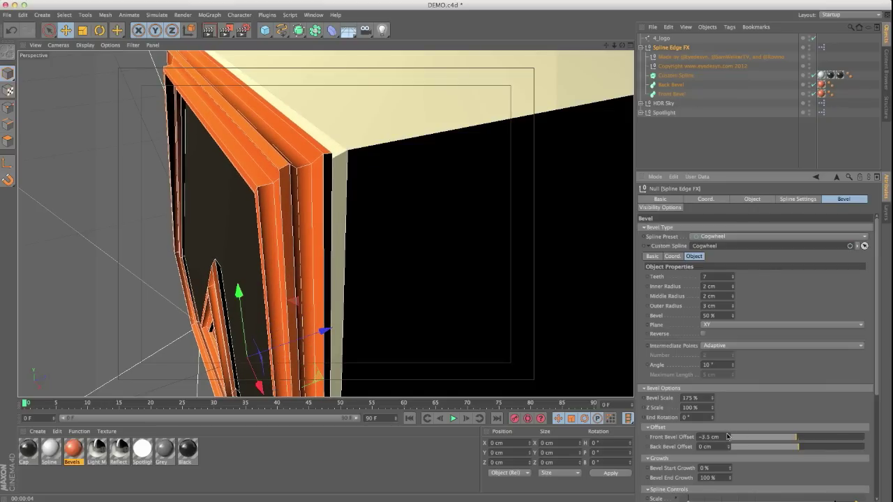
{"action": "left_click", "coordinate": [728, 436]}
{"action": "left_click", "coordinate": [728, 436]}
{"action": "left_click", "coordinate": [728, 436]}
{"action": "left_click", "coordinate": [727, 436]}
{"action": "left_click", "coordinate": [727, 436]}
{"action": "left_click", "coordinate": [728, 436]}
{"action": "left_click", "coordinate": [728, 436]}
{"action": "left_click", "coordinate": [728, 436]}
{"action": "left_click_drag", "start_coordinate": [728, 436], "coordinate": [727, 436]}
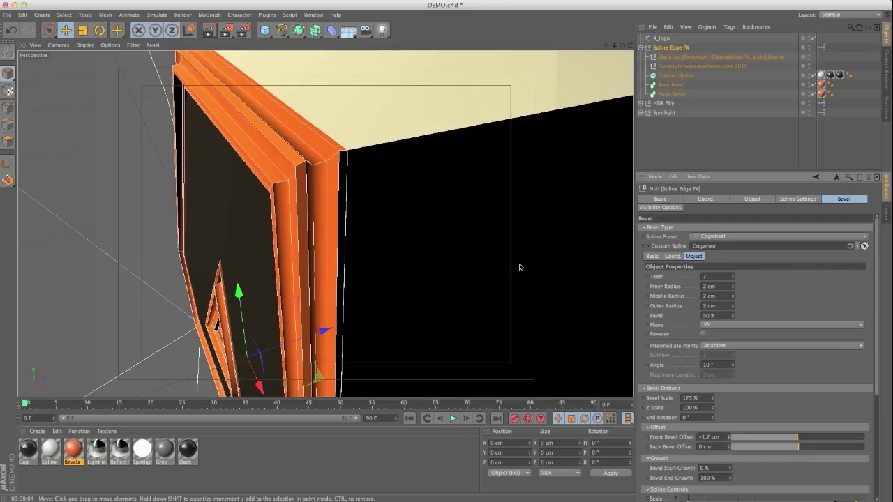
Fine-tune the front bevel offset to -1.5 cm, checking the bevel's fit along the logo's front corner.
{"action": "left_click_drag", "start_coordinate": [521, 267], "coordinate": [292, 213], "text": "alt"}
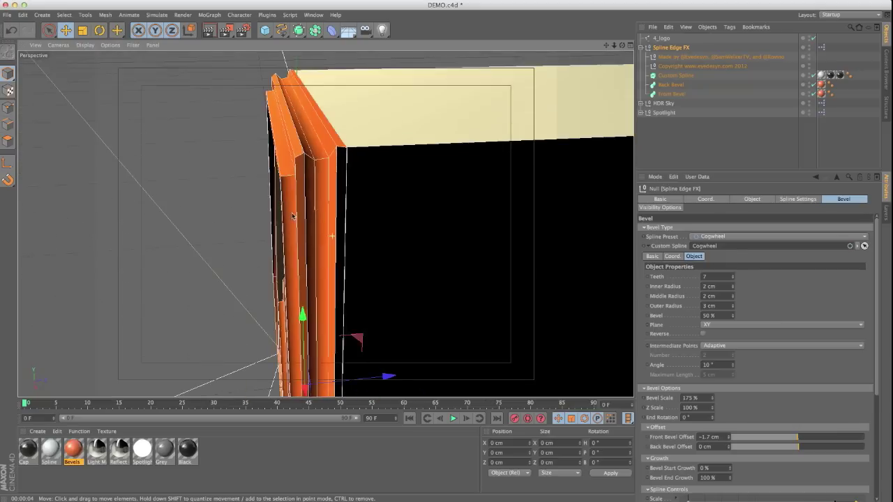
{"action": "scroll", "coordinate": [312, 208], "scroll_direction": "up", "scroll_amount": 2}
{"action": "left_click", "coordinate": [730, 436]}
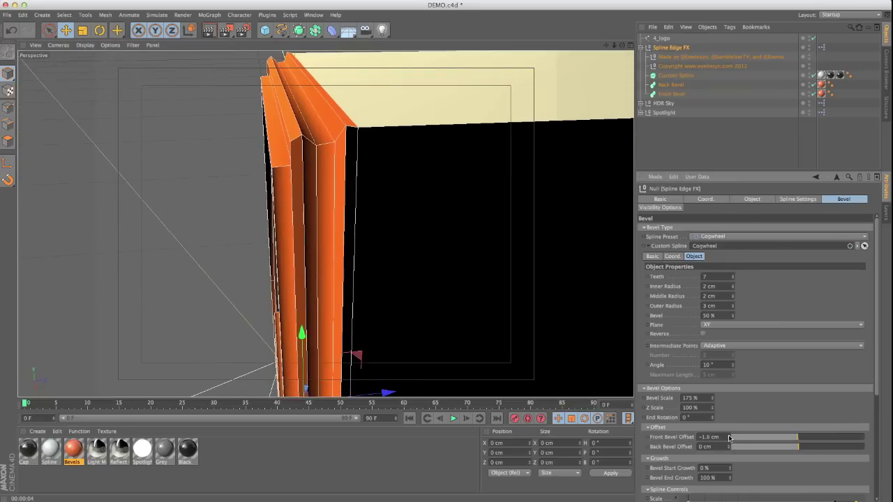
{"action": "left_click", "coordinate": [729, 436]}
{"action": "left_click_drag", "start_coordinate": [415, 289], "coordinate": [494, 264], "text": "alt"}
{"action": "left_click_drag", "start_coordinate": [325, 224], "coordinate": [380, 244], "text": "alt"}
{"action": "scroll", "coordinate": [436, 225], "scroll_direction": "down", "scroll_amount": 5}
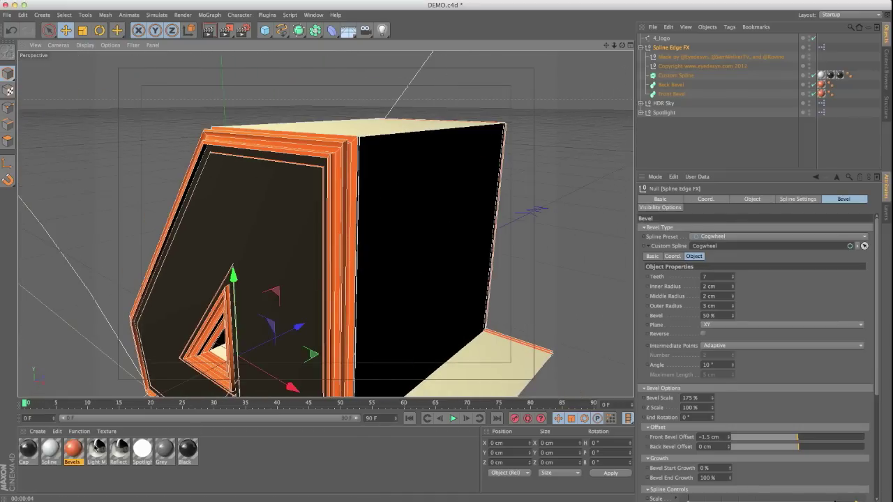
Assign the Bevels material to all three texture tags of the Custom Spline object.
{"action": "left_click", "coordinate": [821, 74]}
{"action": "left_click", "coordinate": [830, 75], "text": "shift"}
{"action": "left_click", "coordinate": [840, 75], "text": "shift"}
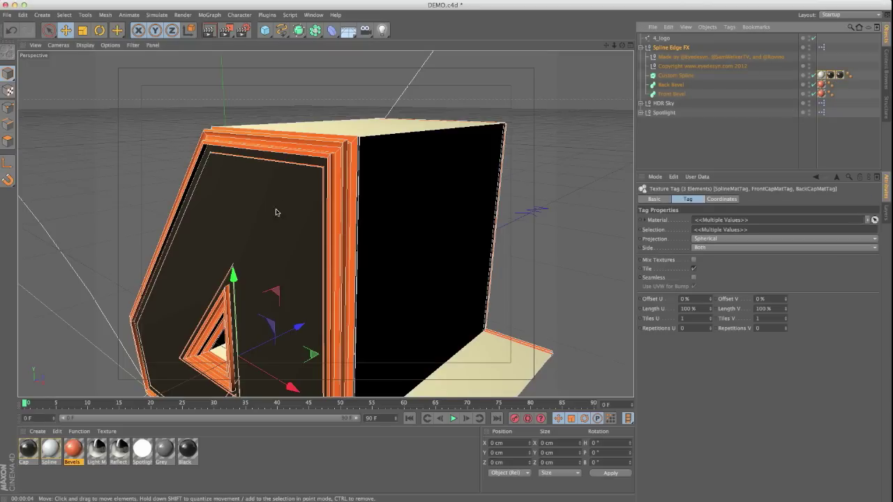
{"action": "left_click_drag", "start_coordinate": [73, 451], "coordinate": [746, 221]}
Frame the whole logo at an angle and render the view to inspect the material on its faces and bevel.
{"action": "left_click_drag", "start_coordinate": [373, 287], "coordinate": [300, 142], "text": "alt"}
{"action": "left_click_drag", "start_coordinate": [244, 168], "coordinate": [436, 229], "text": "alt"}
{"action": "scroll", "coordinate": [436, 229], "scroll_direction": "down", "scroll_amount": 10}
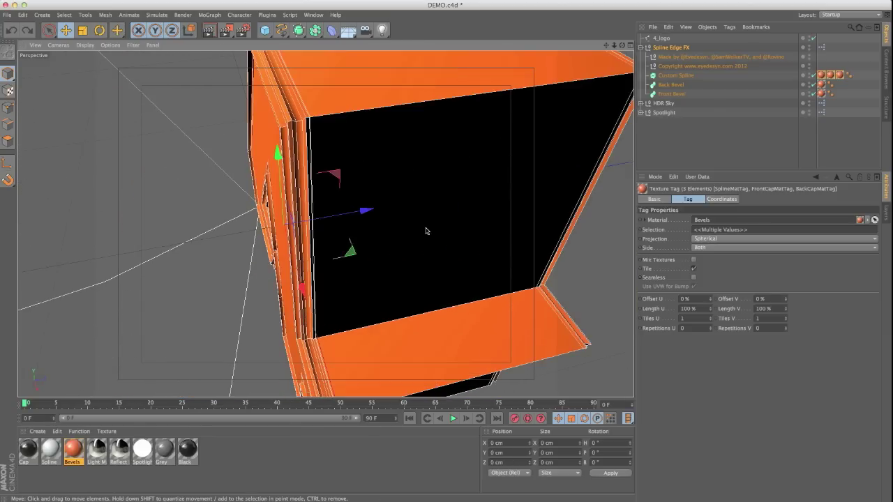
{"action": "middle_click_drag", "start_coordinate": [344, 245], "coordinate": [272, 224], "text": "alt"}
{"action": "right_click_drag", "start_coordinate": [272, 223], "coordinate": [314, 205], "text": "alt"}
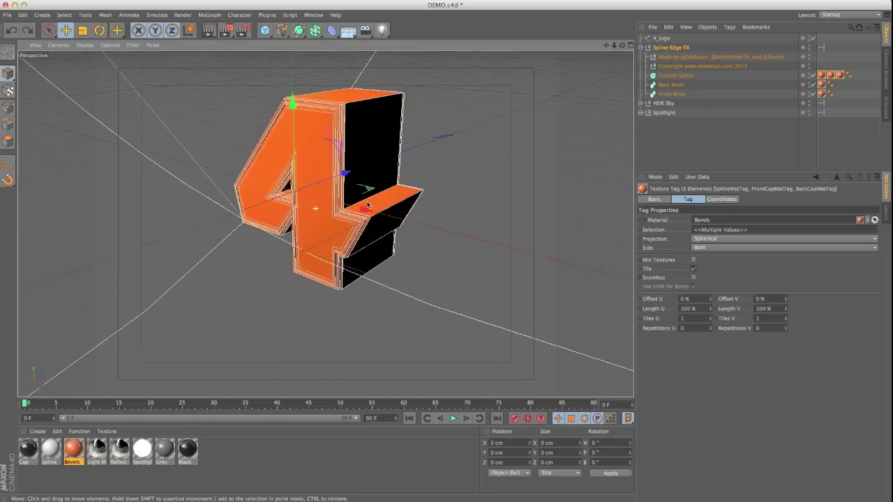
{"action": "middle_click_drag", "start_coordinate": [315, 205], "coordinate": [351, 241], "text": "alt"}
{"action": "left_click", "coordinate": [209, 32]}
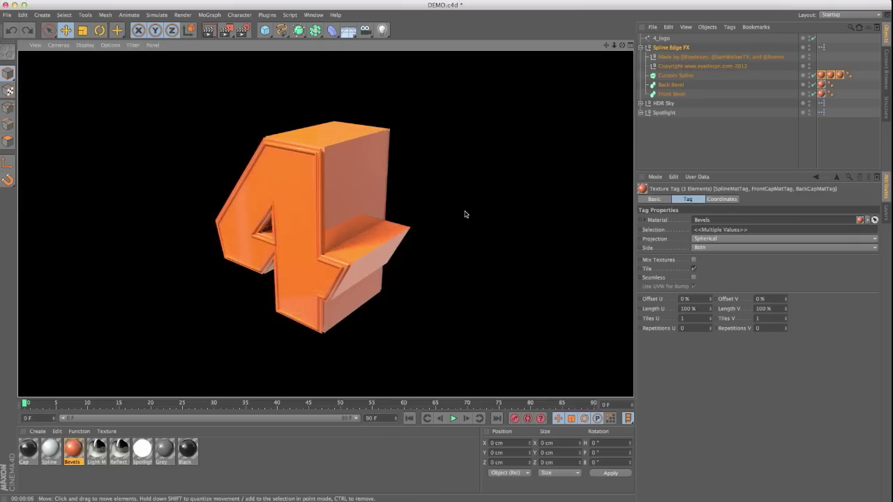
{"action": "left_click_drag", "start_coordinate": [329, 264], "coordinate": [359, 258], "text": "alt"}
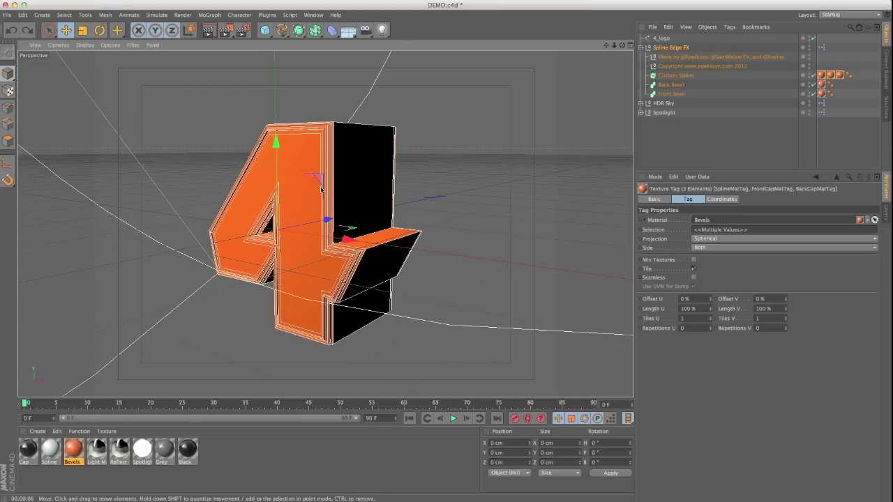
Set the Spline Edge FX bevel's Z scale to 1228% and its front bevel offset to 54 cm.
{"action": "left_click", "coordinate": [670, 48]}
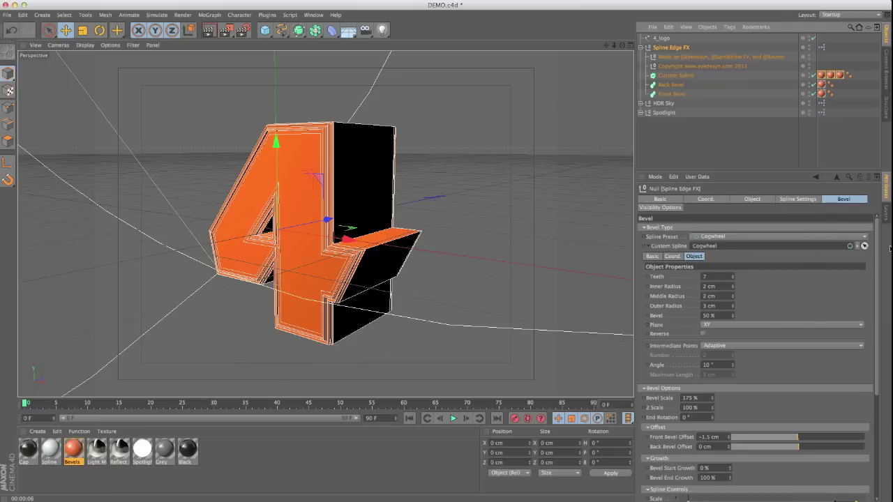
{"action": "left_click_drag", "start_coordinate": [798, 171], "coordinate": [804, 84]}
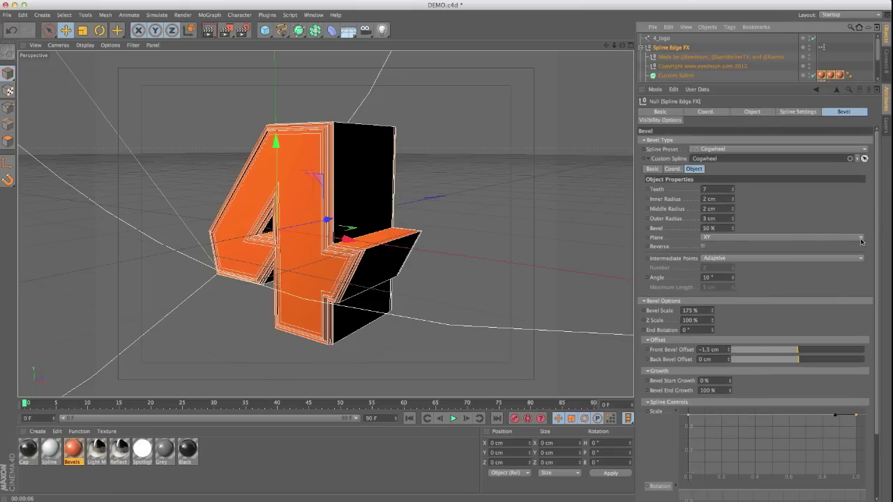
{"action": "mouse_move", "coordinate": [712, 320]}
{"action": "left_mouse_down"}
{"action": "mouse_move", "coordinate": [712, 303]}
{"action": "mouse_move", "coordinate": [712, 321]}
{"action": "left_mouse_up"}
{"action": "mouse_move", "coordinate": [771, 353]}
{"action": "left_mouse_down"}
{"action": "mouse_move", "coordinate": [834, 335]}
{"action": "mouse_move", "coordinate": [784, 258]}
{"action": "left_mouse_up"}
Turn off the back bevel's visibility and return to the bevel settings.
{"action": "left_click", "coordinate": [671, 120]}
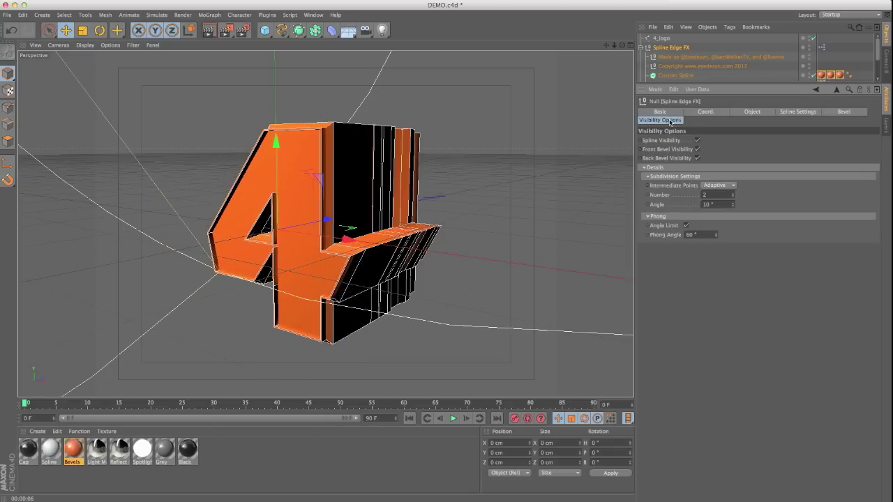
{"action": "left_click", "coordinate": [698, 158]}
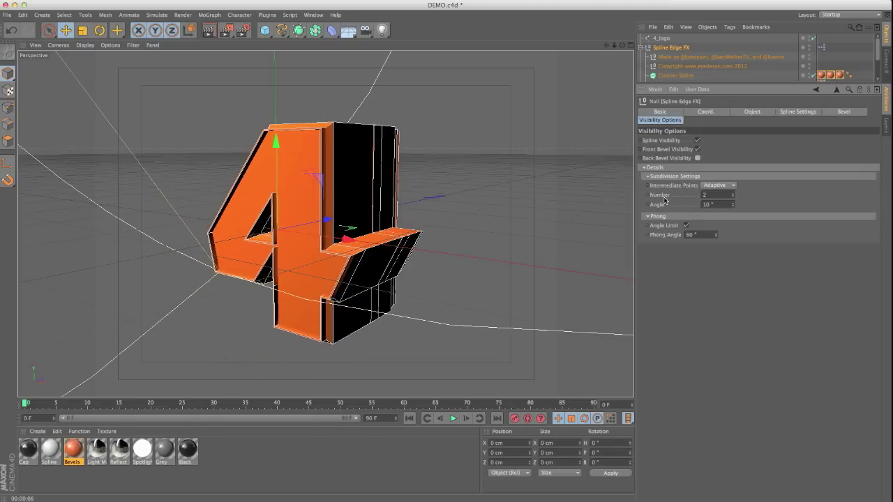
{"action": "left_click", "coordinate": [830, 112]}
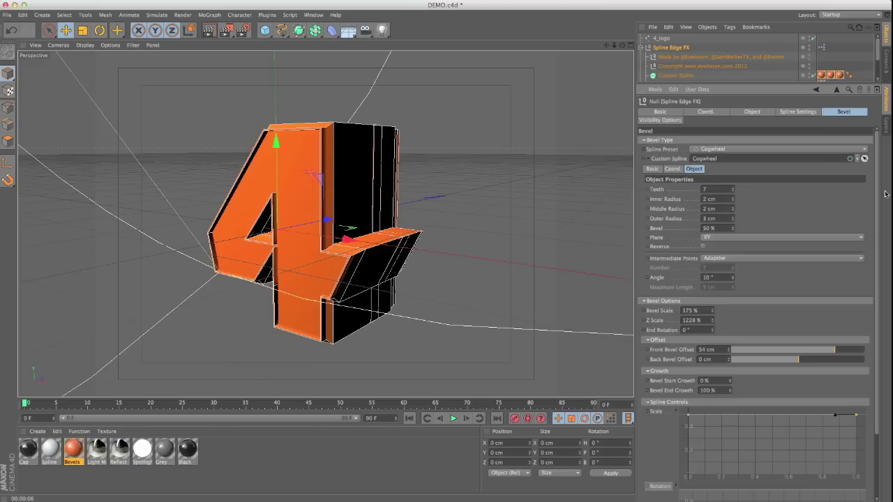
Examine the spline and bevel settings and inspect the logo's stretched front bevel from several angles.
{"action": "scroll", "coordinate": [881, 187], "scroll_direction": "down", "scroll_amount": 2}
{"action": "left_click", "coordinate": [797, 113]}
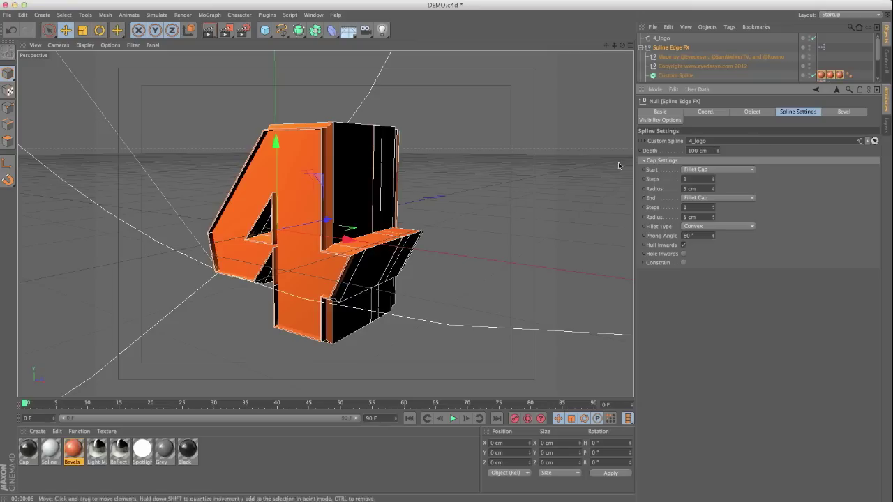
{"action": "left_click", "coordinate": [844, 112]}
{"action": "left_click_drag", "start_coordinate": [389, 251], "coordinate": [393, 264], "text": "alt"}
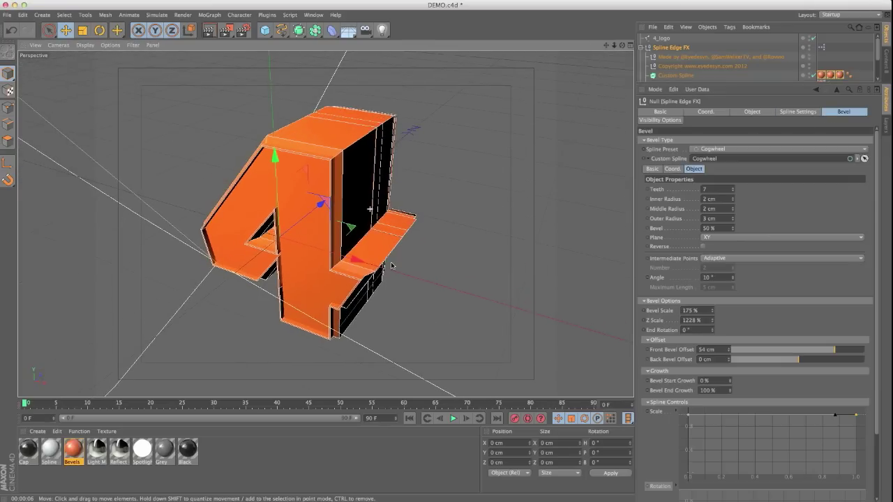
{"action": "left_click_drag", "start_coordinate": [450, 171], "coordinate": [368, 218], "text": "alt"}
{"action": "left_click_drag", "start_coordinate": [693, 82], "coordinate": [696, 126]}
{"action": "left_click_drag", "start_coordinate": [464, 146], "coordinate": [443, 126], "text": "alt"}
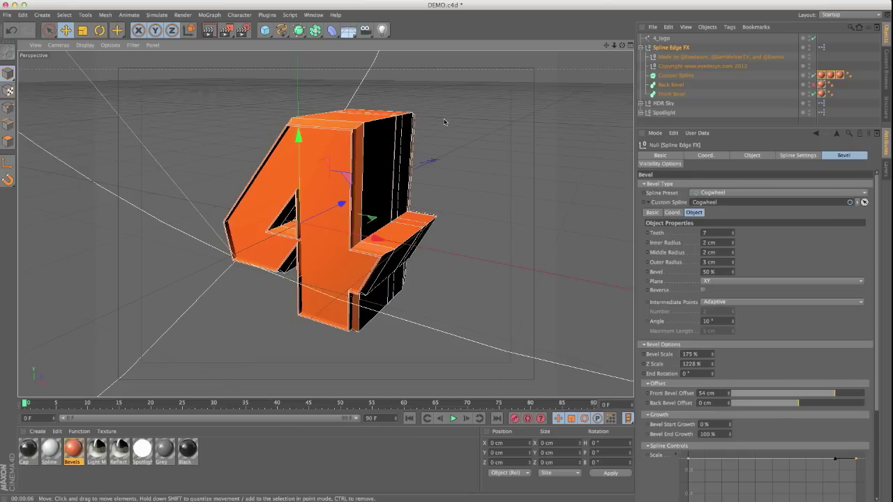
{"action": "left_click_drag", "start_coordinate": [418, 198], "coordinate": [416, 203], "text": "alt"}
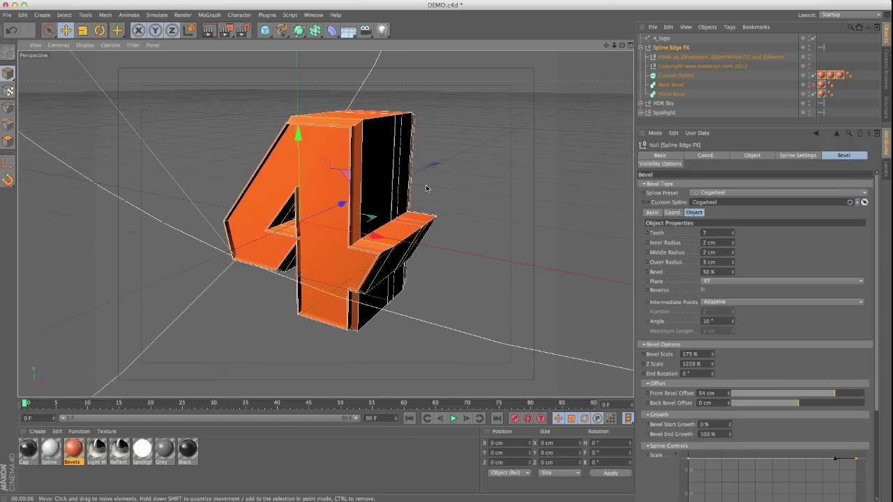
{"action": "left_click_drag", "start_coordinate": [431, 204], "coordinate": [438, 224], "text": "alt"}
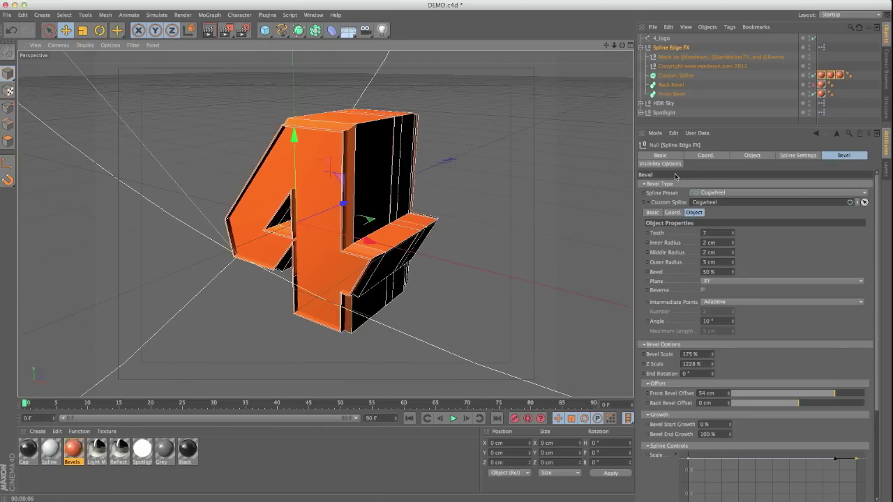
Review the bevel's spline preset choices, keeping Cogwheel, and collapse the Spline Edge FX hierarchy.
{"action": "left_click_drag", "start_coordinate": [668, 128], "coordinate": [667, 99]}
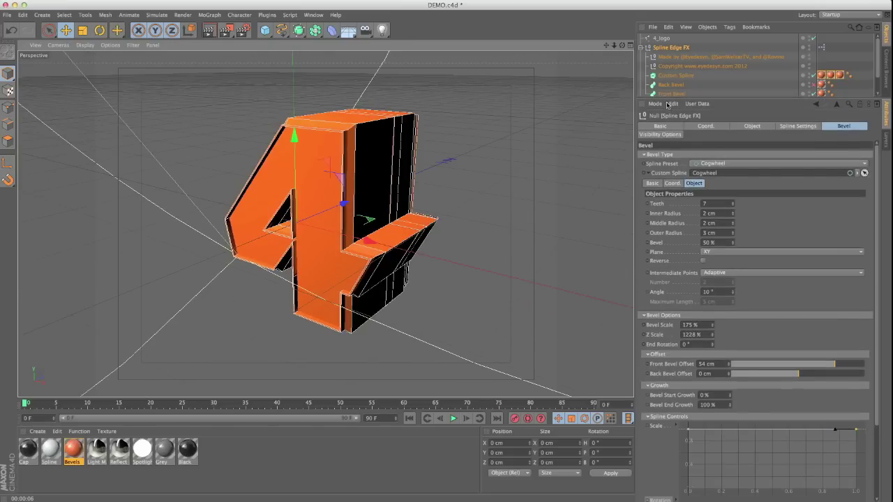
{"action": "left_click", "coordinate": [701, 164]}
{"action": "left_click", "coordinate": [680, 254]}
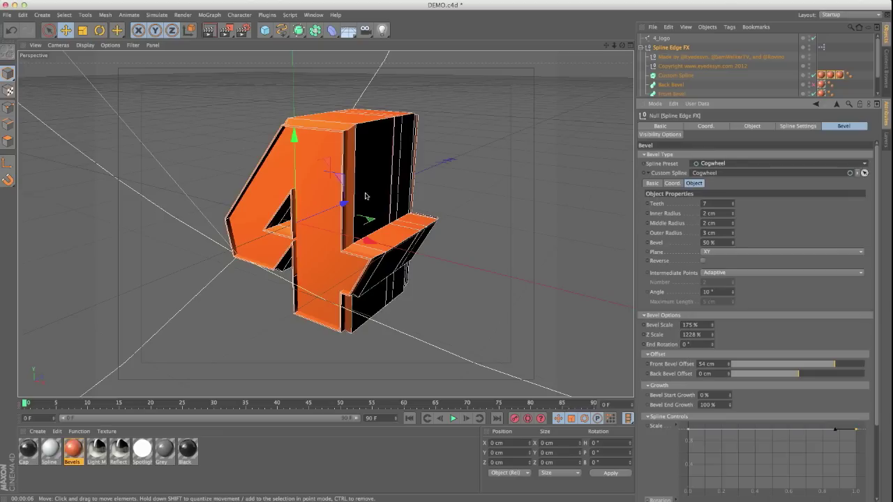
{"action": "left_click_drag", "start_coordinate": [367, 196], "coordinate": [381, 216], "text": "alt"}
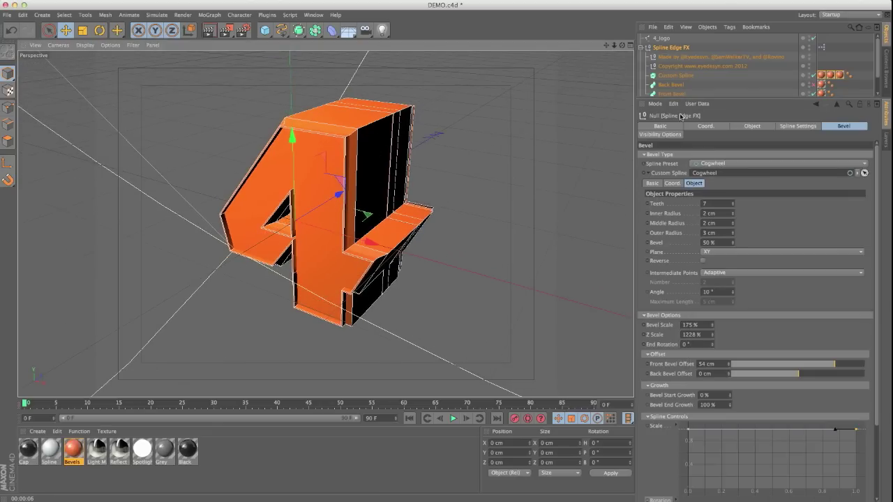
{"action": "left_click", "coordinate": [641, 48]}
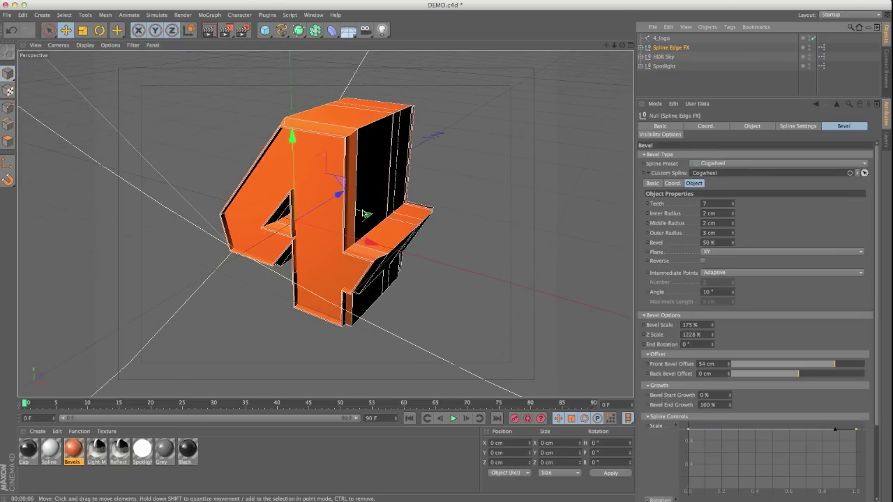